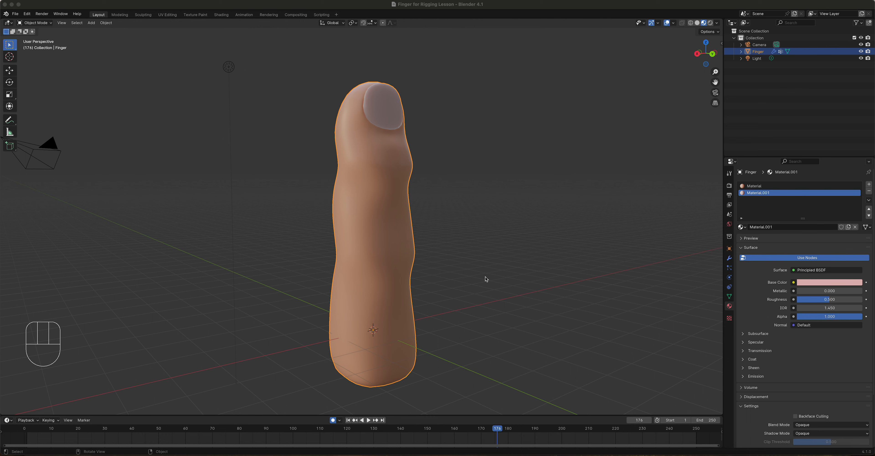
Delete the camera and the light from the scene
middle_drag(483, 281, 453, 281)
drag(155, 72, 231, 194)
key(x)
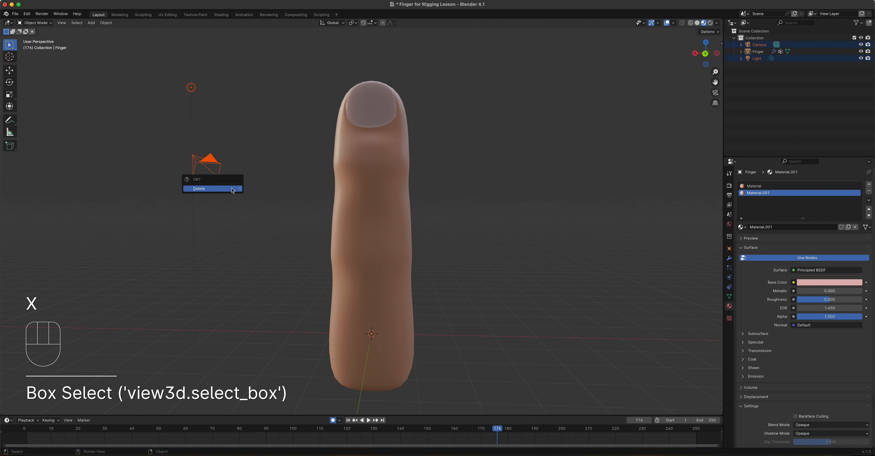
click(232, 190)
Preview the finger in rendered shading and return to material preview
middle_drag(452, 204, 406, 208)
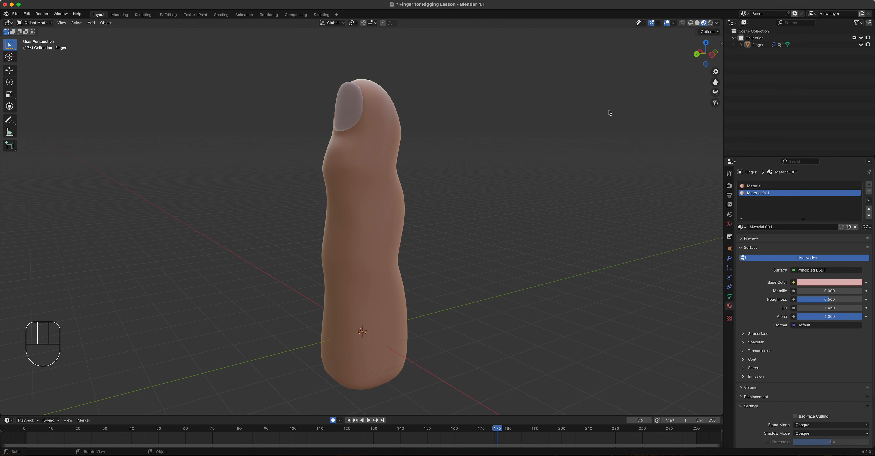
click(710, 23)
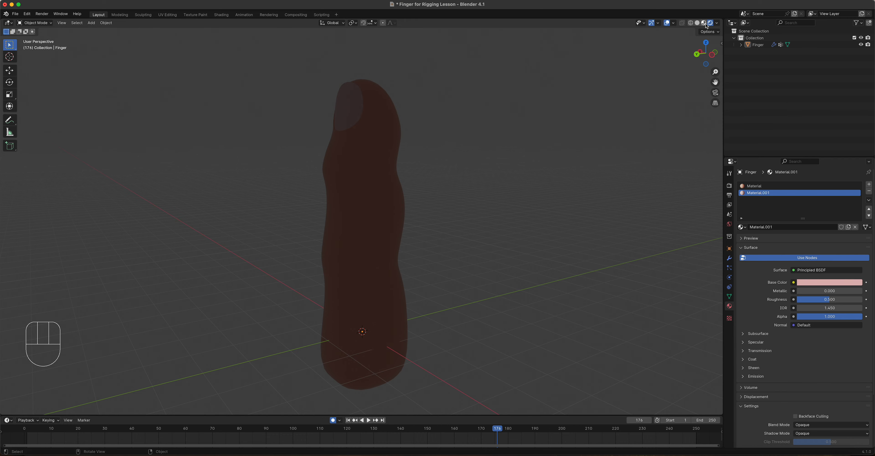
click(703, 23)
mouse_move(404, 222)
middle_down()
mouse_move(515, 192)
mouse_move(469, 197)
mouse_move(482, 198)
middle_up()
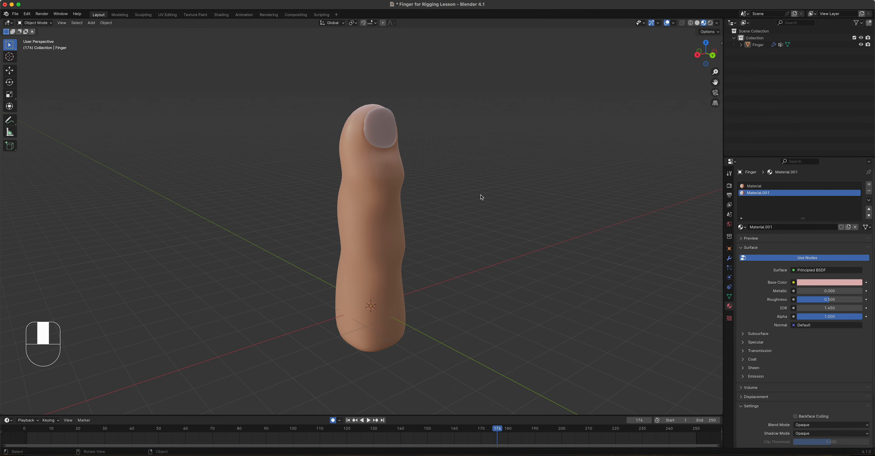
Add an armature at the 3D cursor and show the scene in wireframe from the right side
key(KP_1)
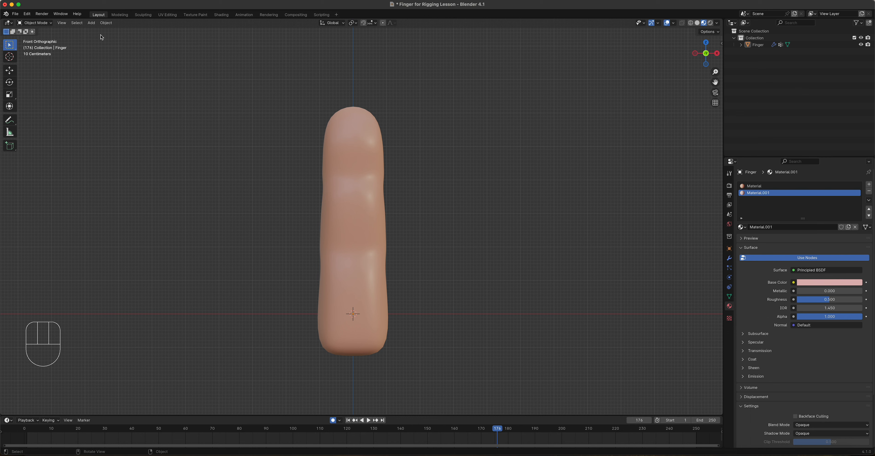
click(91, 23)
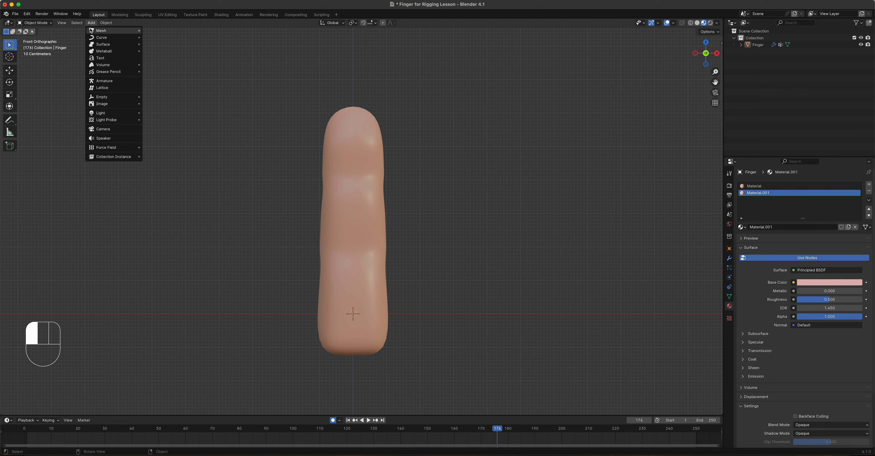
click(110, 81)
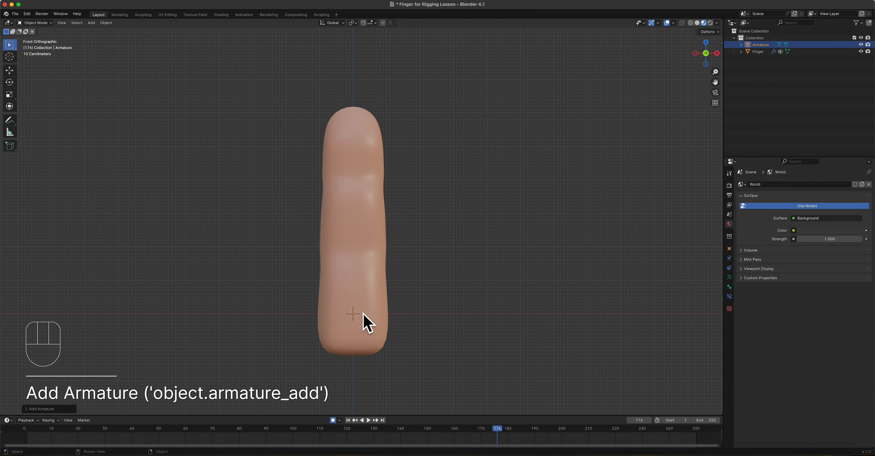
click(691, 23)
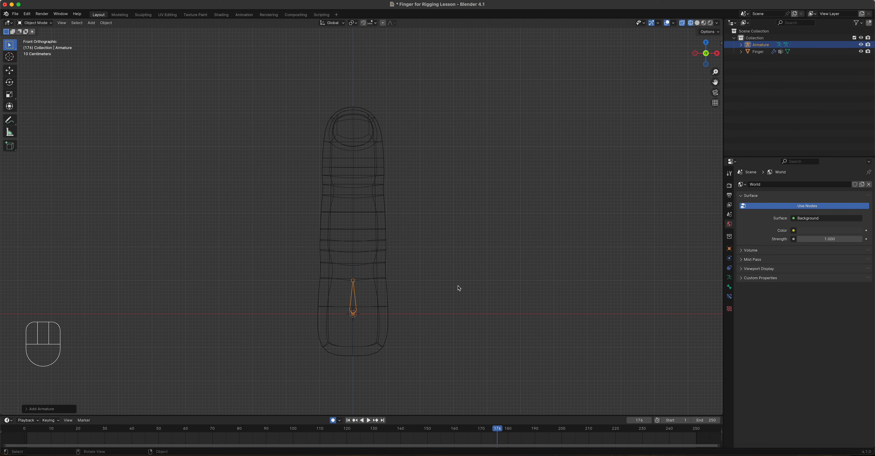
key(grave)
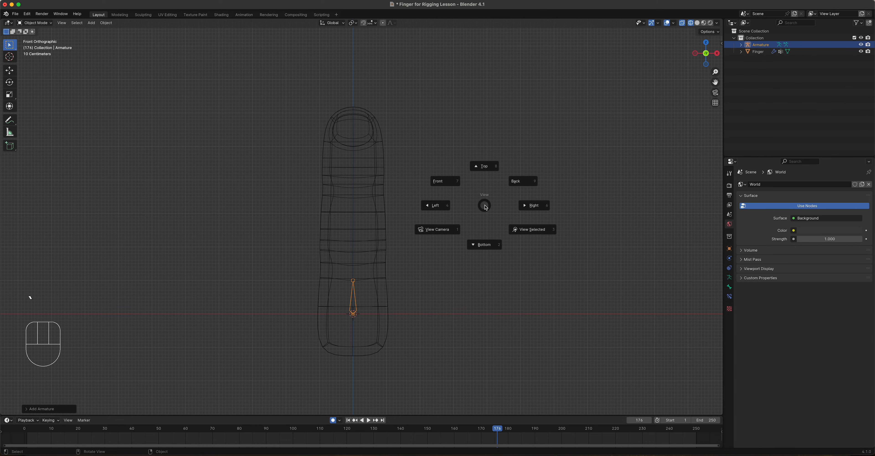
click(532, 204)
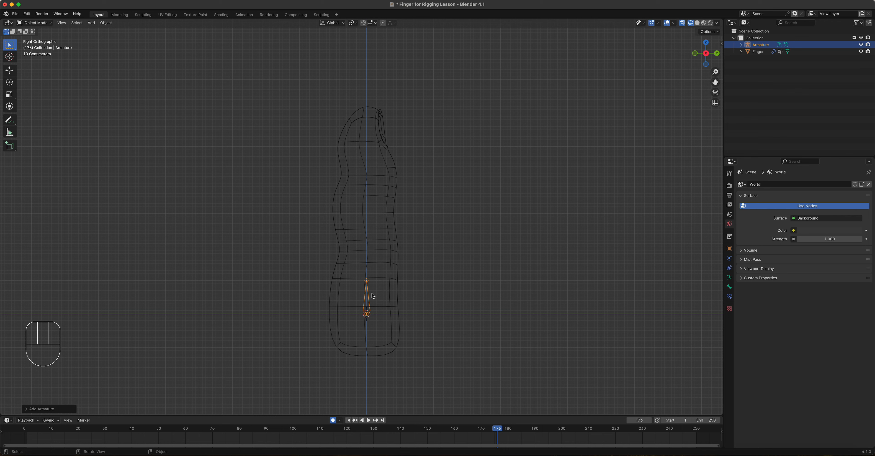
Switch the armature to Edit Mode and Pose Mode, and return it to Object Mode
click(45, 24)
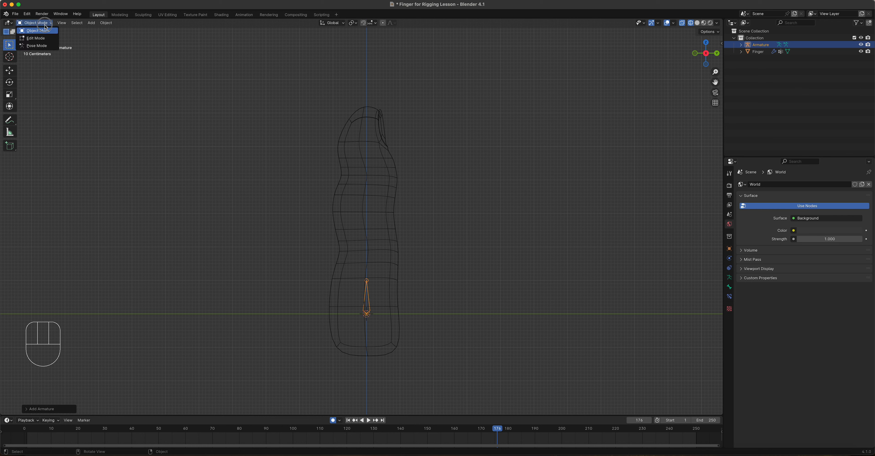
click(43, 37)
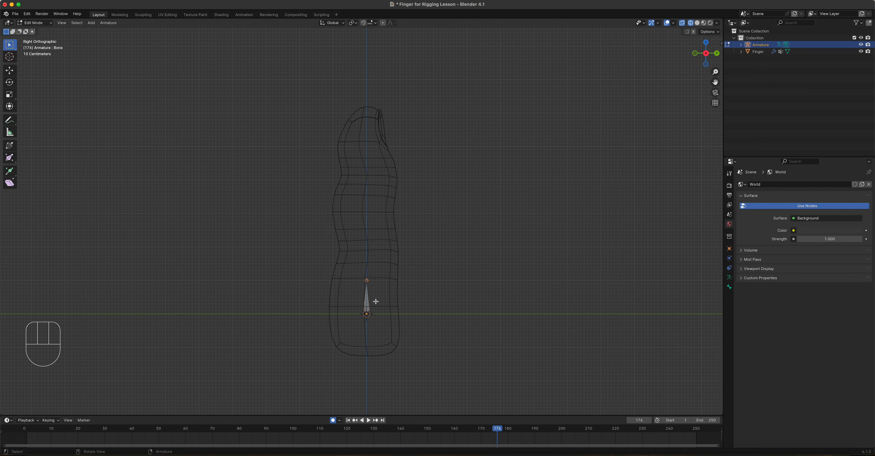
click(46, 27)
click(43, 45)
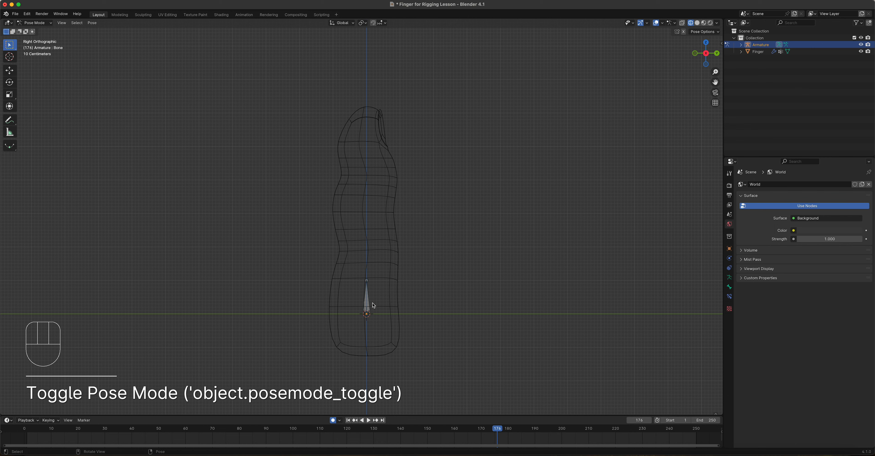
click(43, 23)
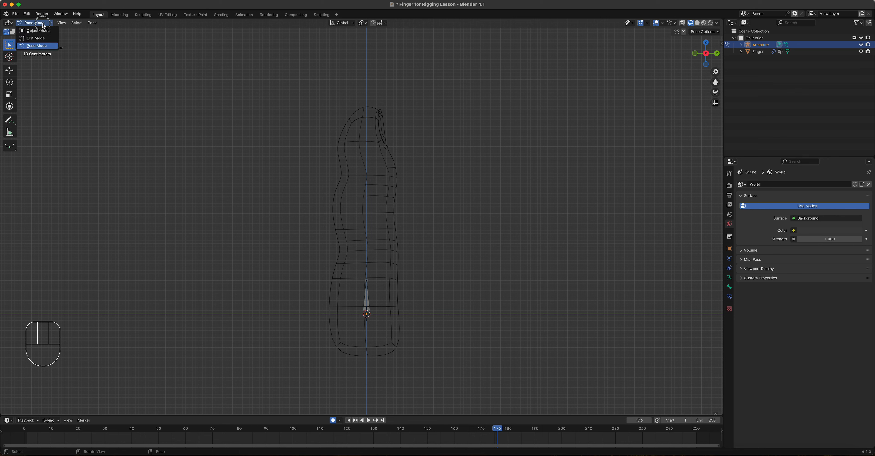
click(47, 31)
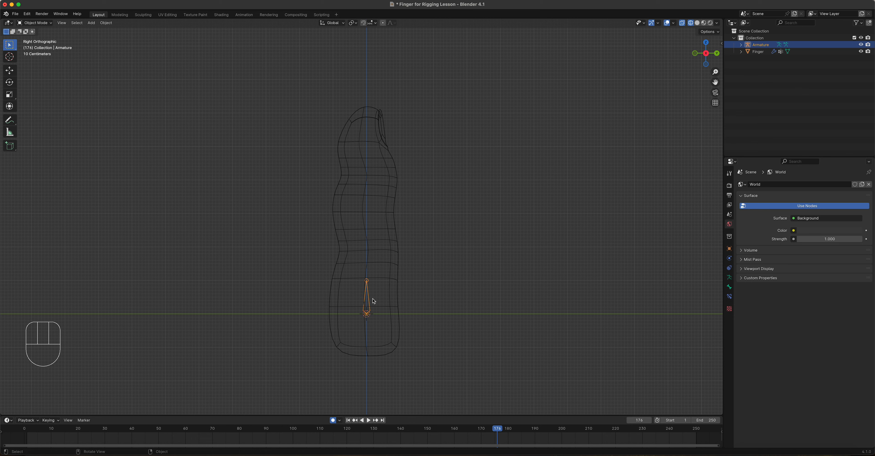
Move the armature to the finger's base on the nail side and, in Edit Mode, raise the bone's tip to the lowest joint
key(g)
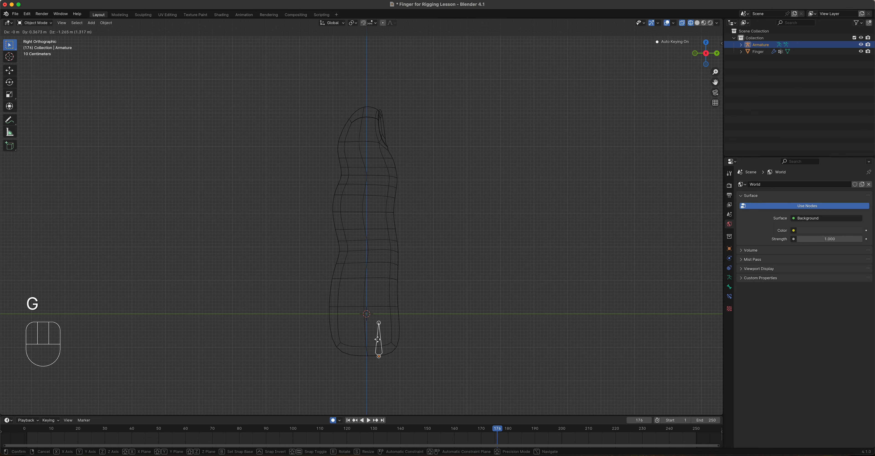
click(377, 337)
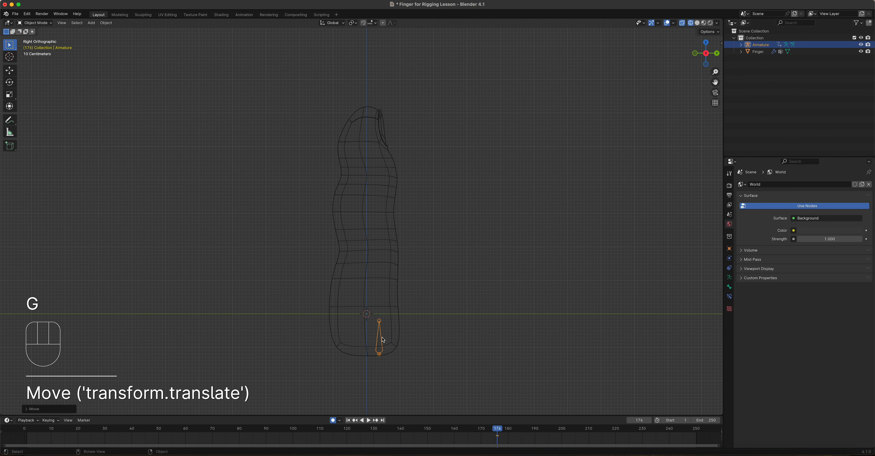
click(44, 24)
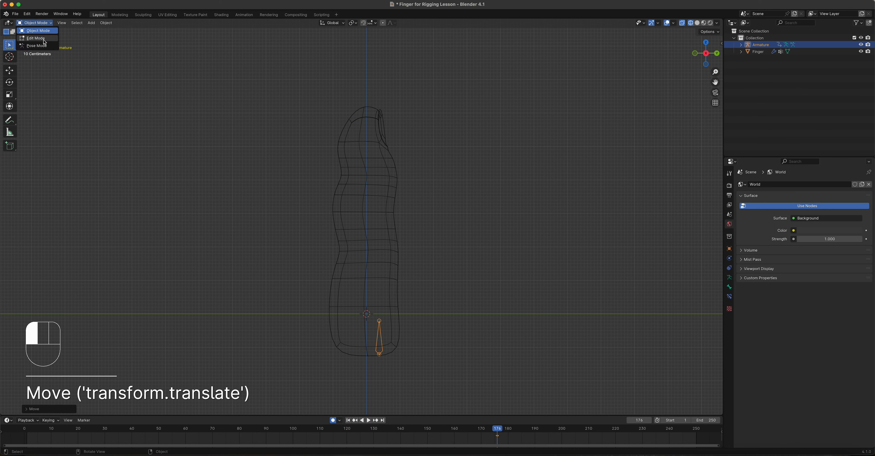
key(Tab)
click(379, 321)
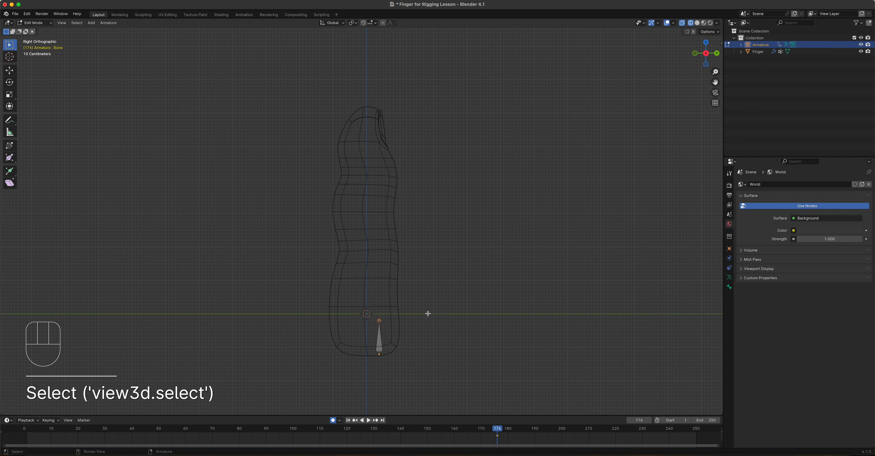
key(g)
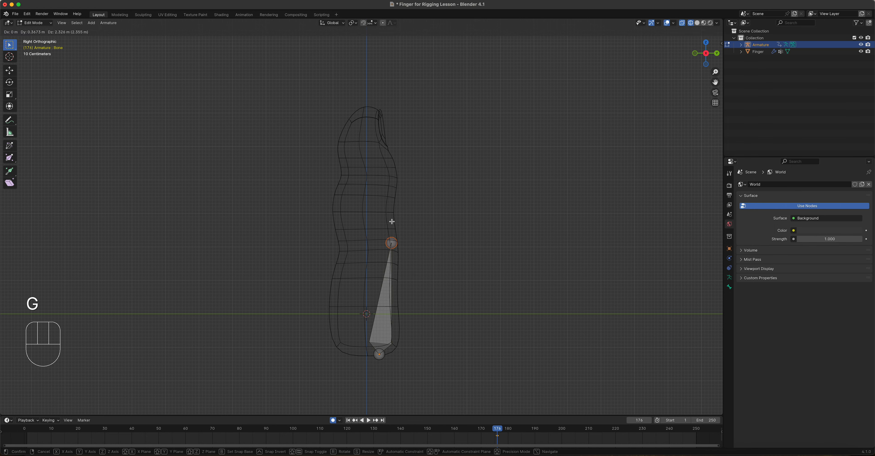
click(392, 221)
scroll(415, 232, up, 2)
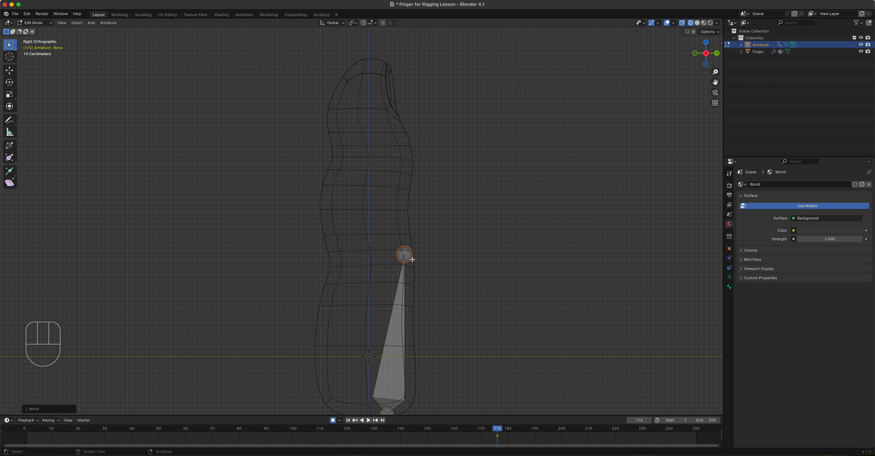
key(g)
click(420, 274)
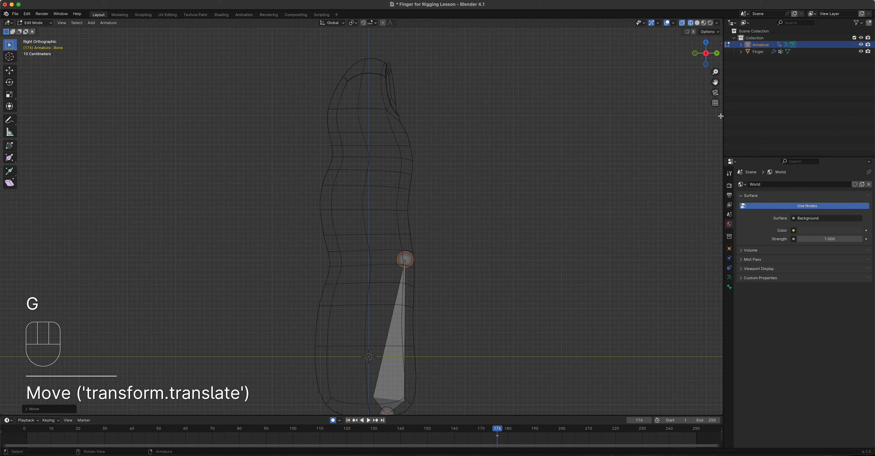
Return to material preview shading and set the armature to display in front of the finger mesh
click(705, 25)
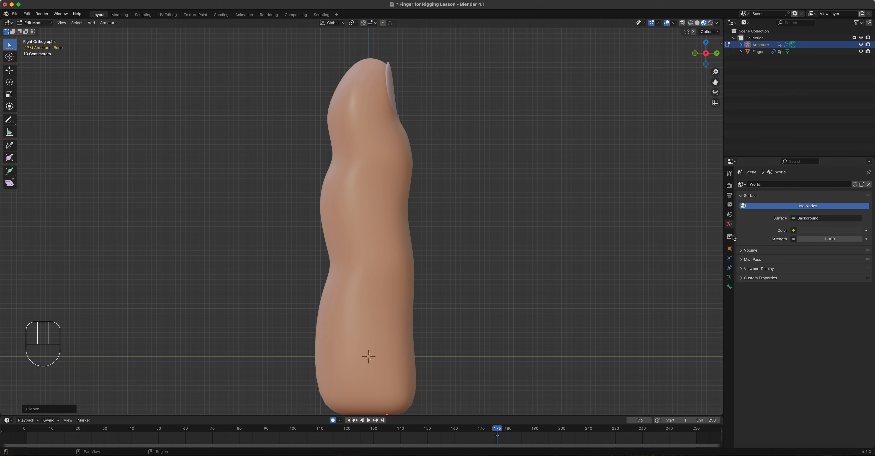
click(730, 250)
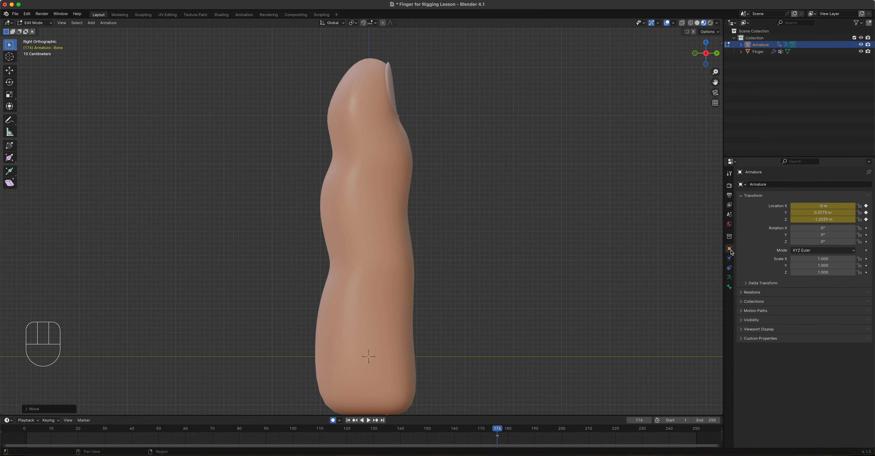
click(746, 330)
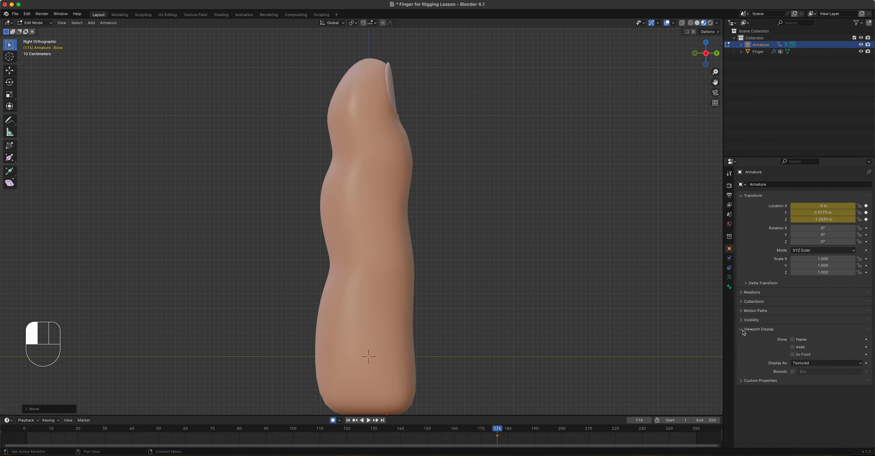
click(794, 355)
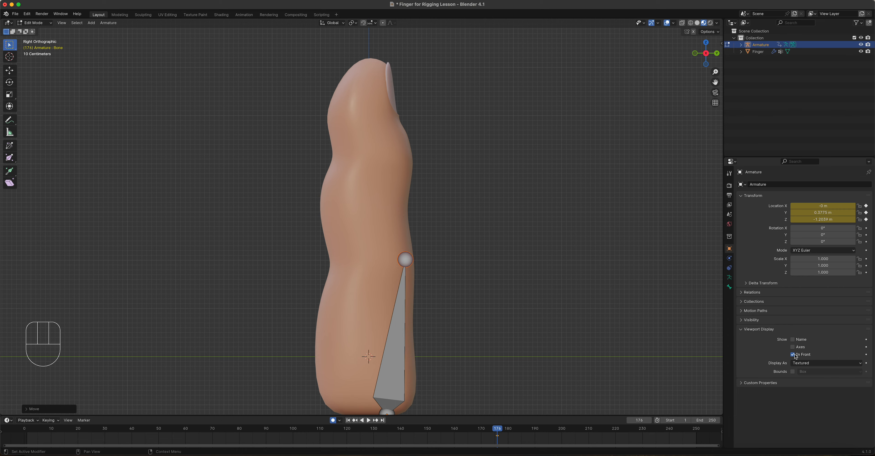
middle_drag(527, 238, 502, 234)
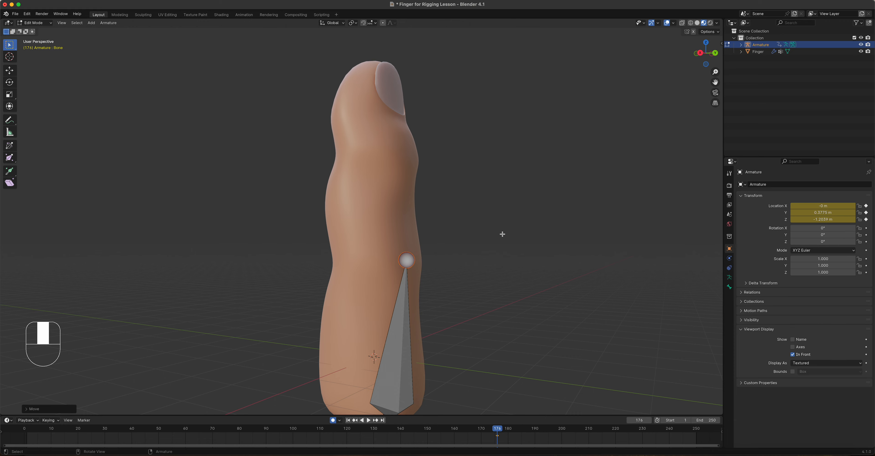
key(KP_3)
Show the armature's object name and its bone names in the viewport
click(792, 340)
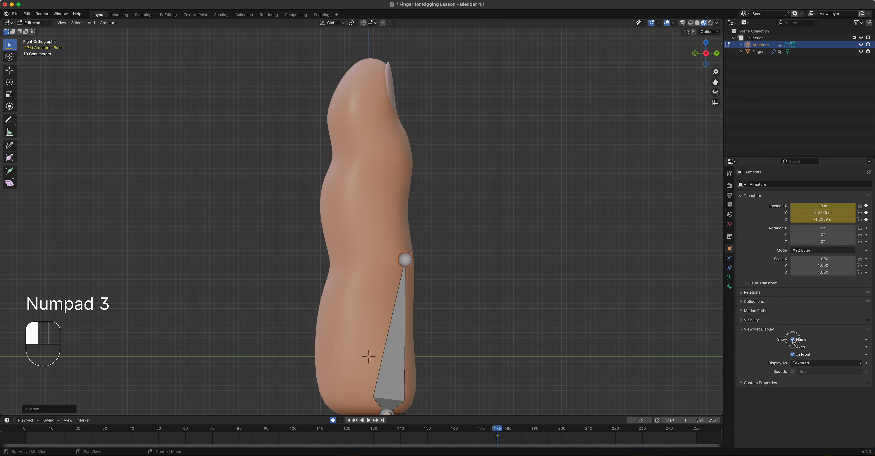
shift+middle_drag(434, 306, 447, 262)
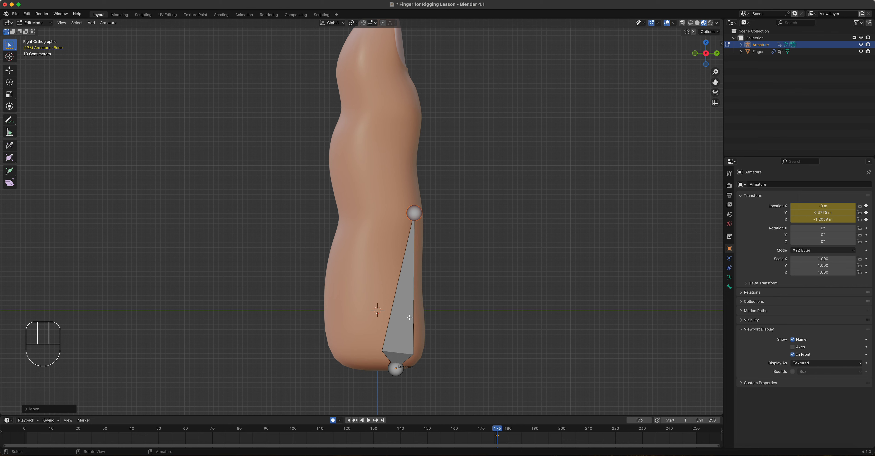
click(729, 277)
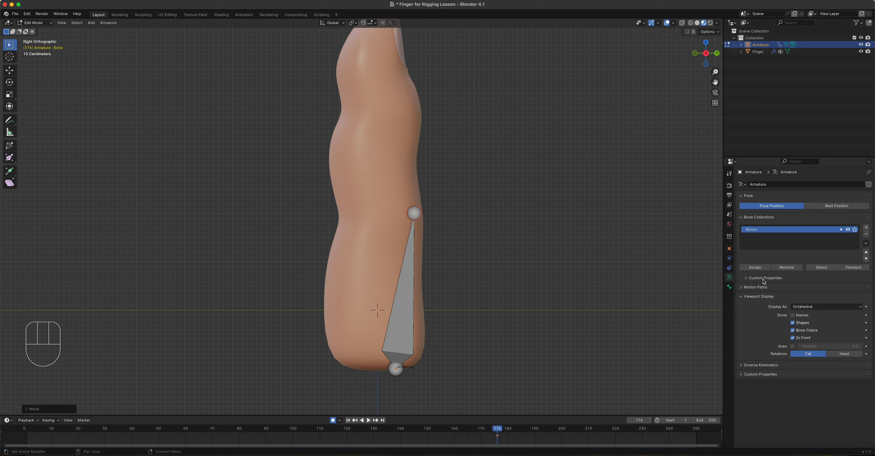
click(794, 315)
Extrude two more bones from the first bone's tip, one up to the upper joint and one to the fingertip
click(417, 211)
shift+middle_drag(533, 273, 541, 324)
key(e)
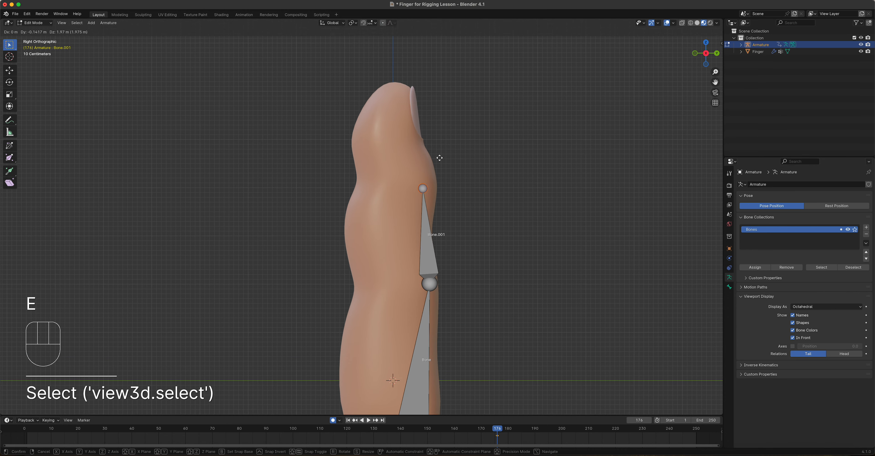
click(442, 151)
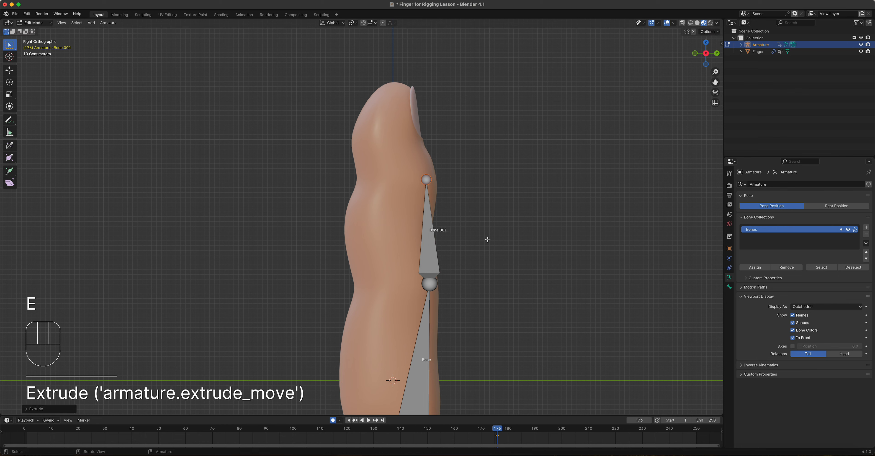
key(e)
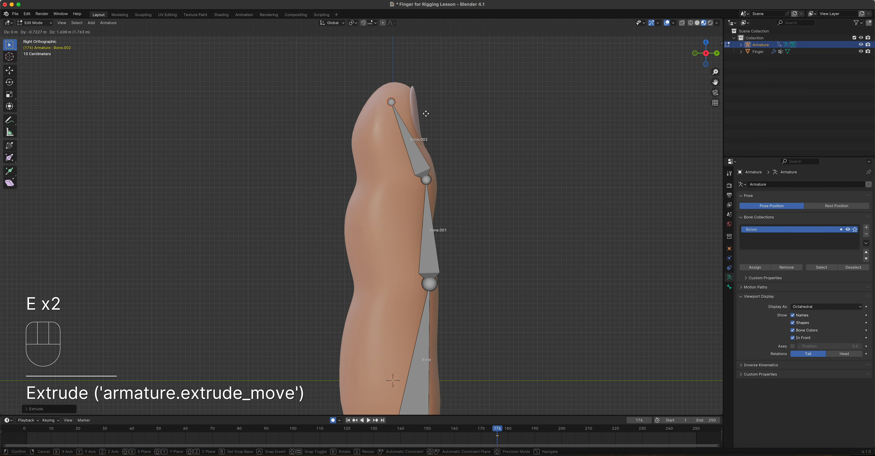
click(432, 101)
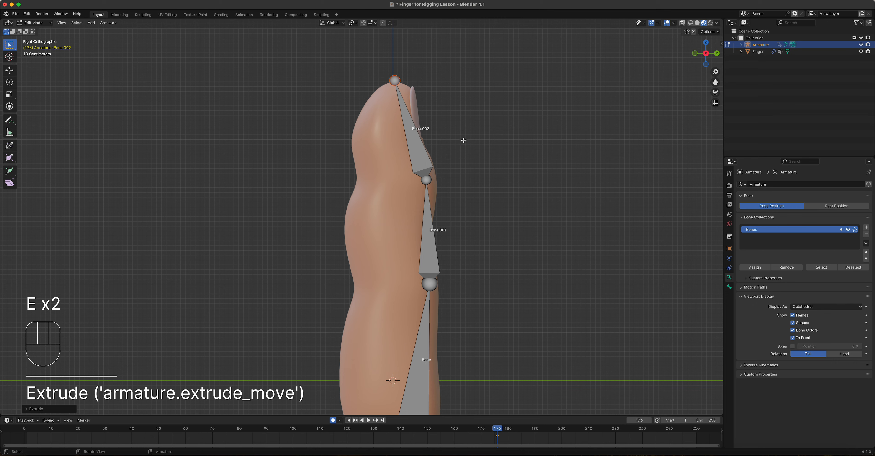
shift+middle_drag(511, 285, 507, 269)
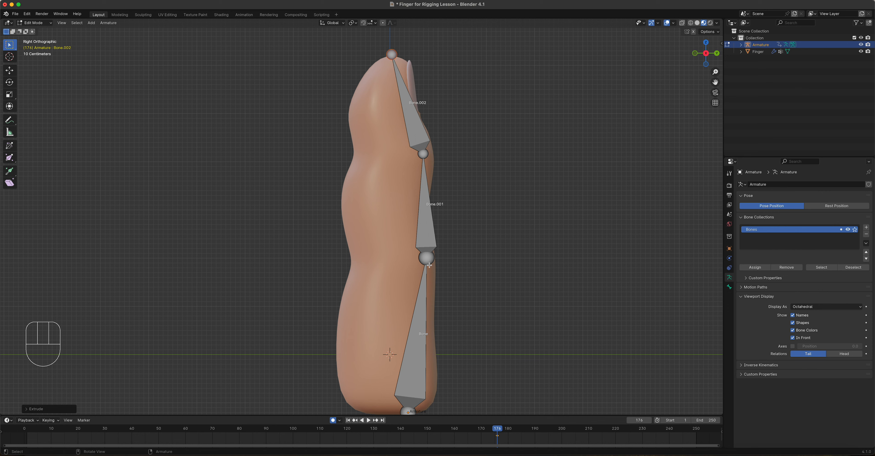
Lower the joint between the first and second bones slightly and shift the upper joint slightly inward from the finger's nail side
click(426, 258)
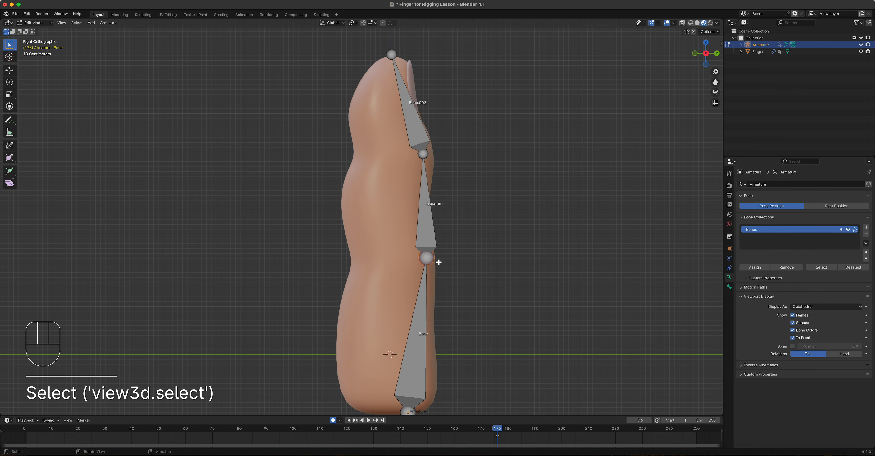
key(g)
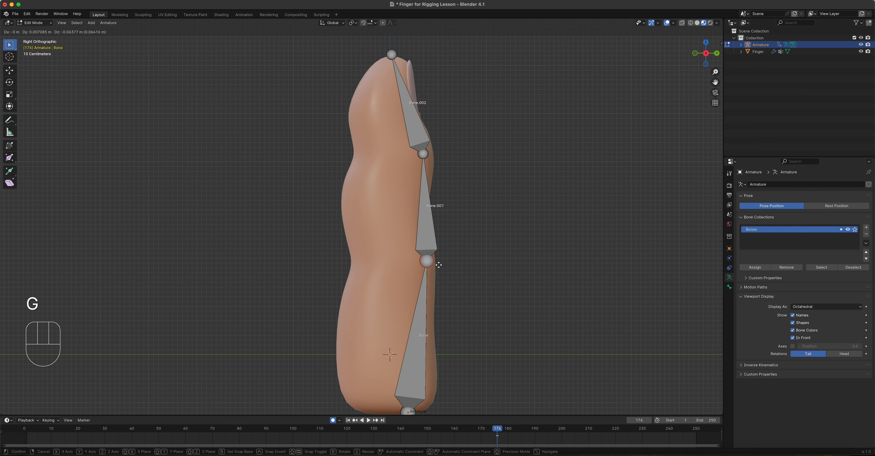
click(438, 264)
click(420, 156)
key(g)
click(419, 158)
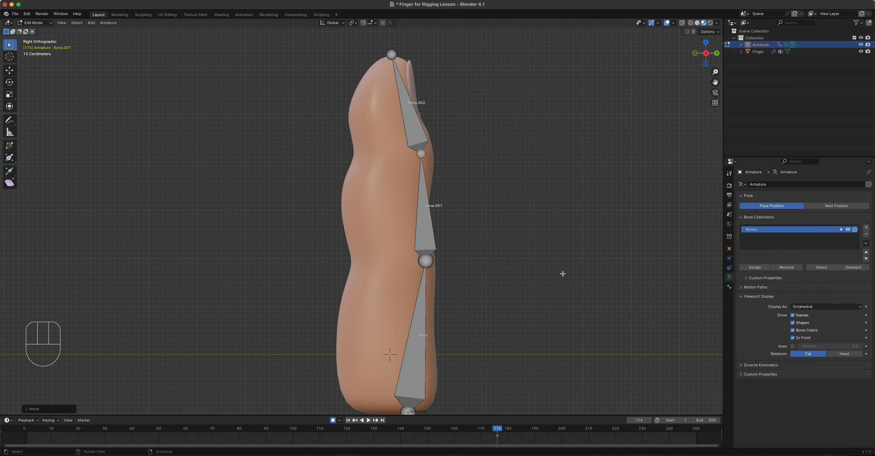
Try rotating the fingertip bone in Pose Mode
click(34, 23)
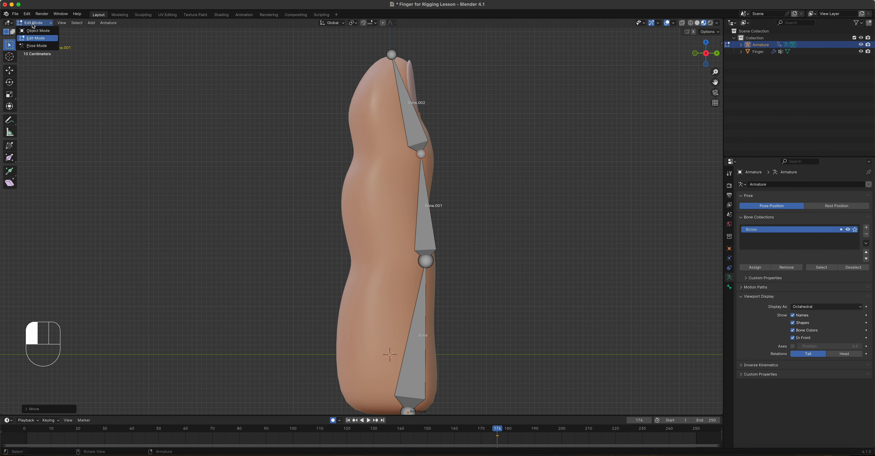
click(36, 44)
click(420, 125)
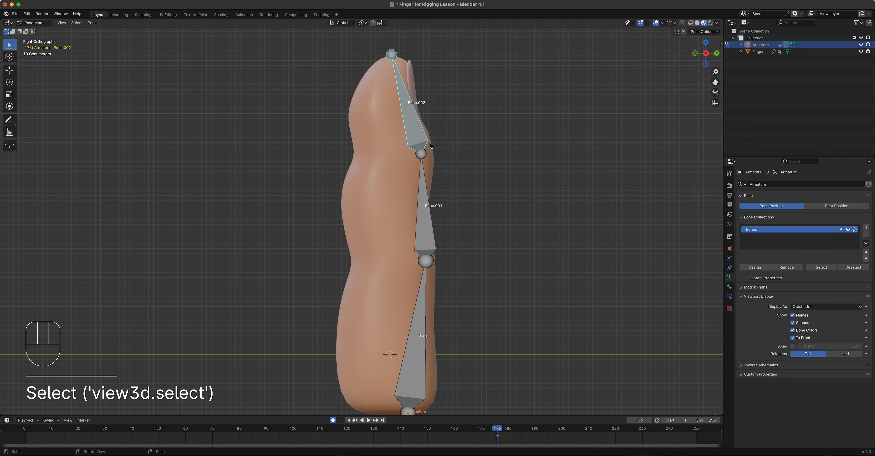
key(r)
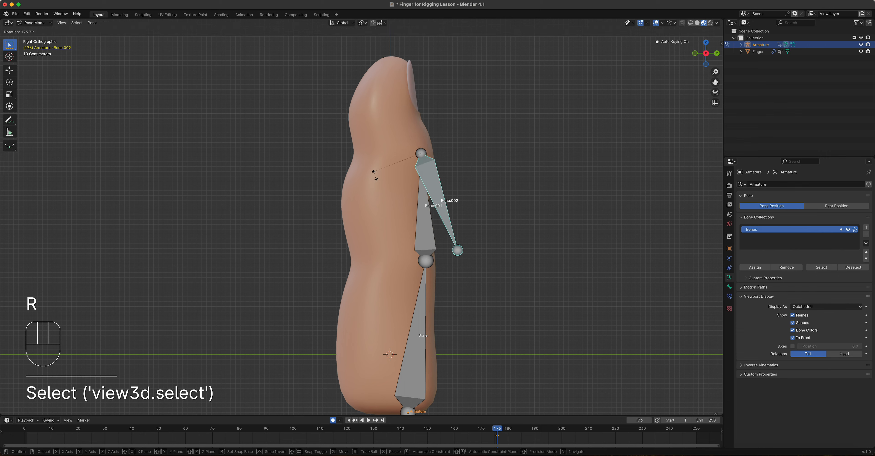
click(502, 203)
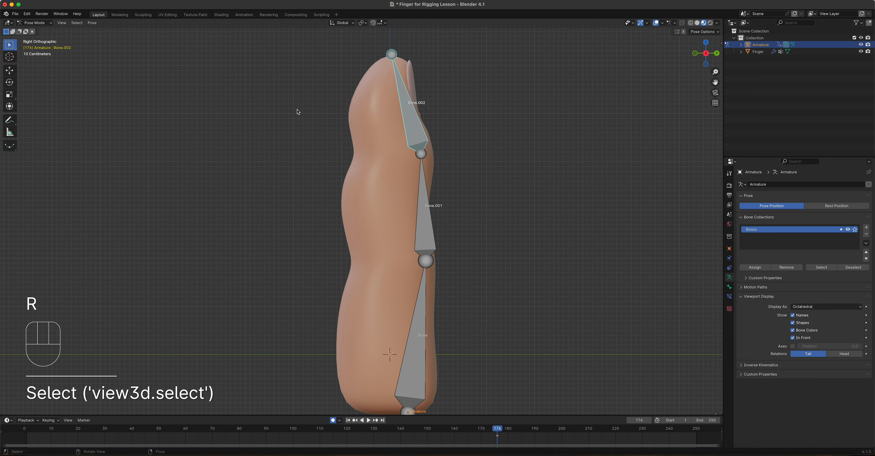
click(729, 298)
click(761, 184)
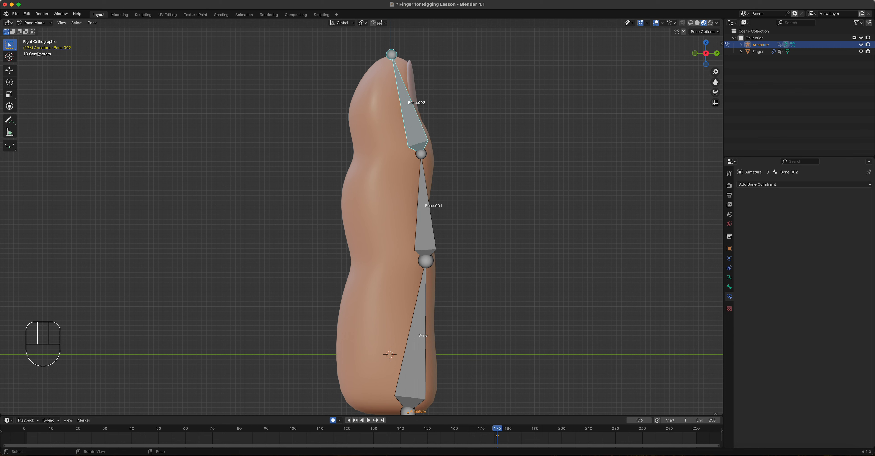
Return the armature to Edit Mode and rename the lowest bone as Bone01
click(41, 24)
click(35, 38)
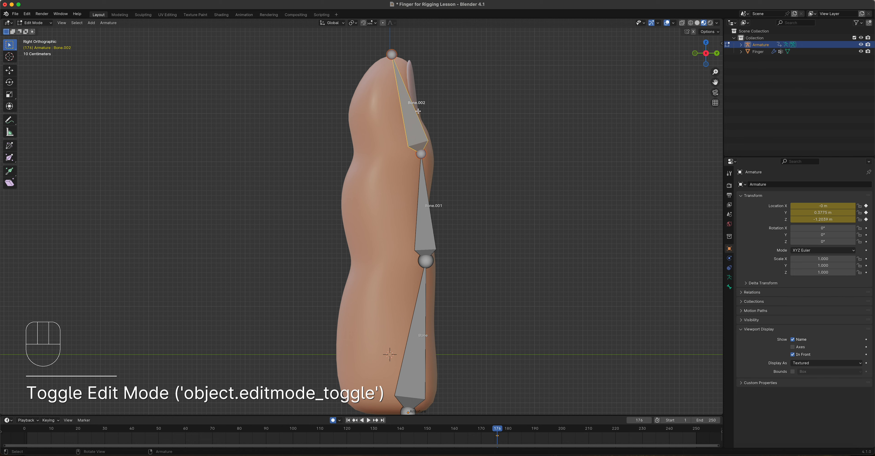
click(729, 287)
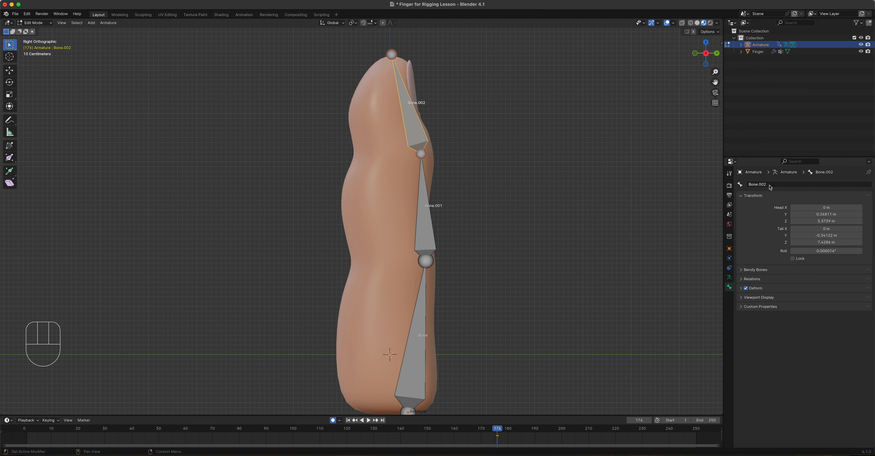
click(411, 370)
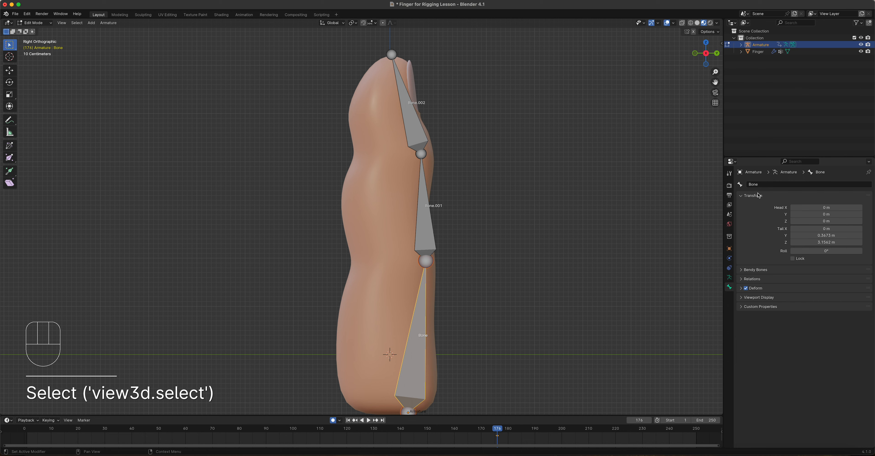
click(763, 185)
text(01)
key(Return)
Rename the middle bone as Bone02
click(424, 230)
click(765, 184)
key(BackSpace)
text(Bonme)
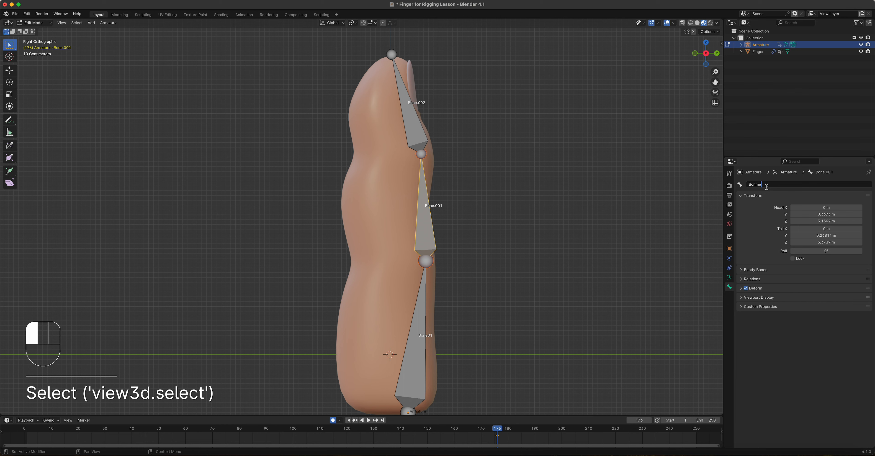
text(0)
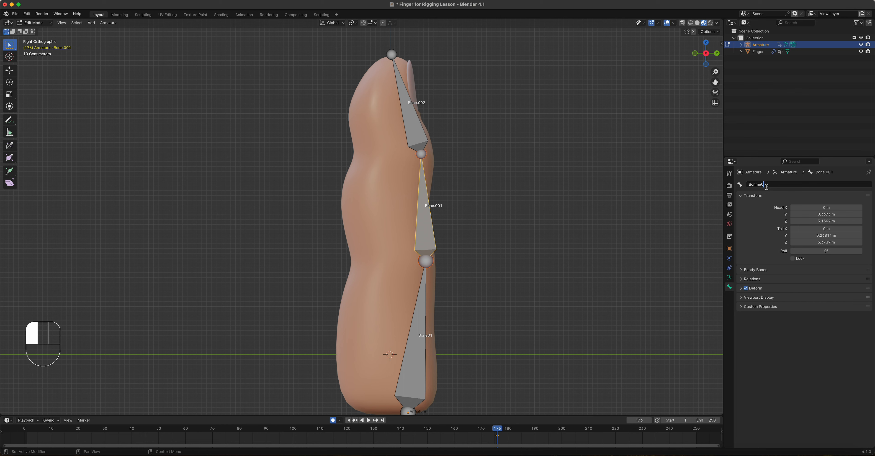
key(BackSpace)
key(BackSpace)
key(BackSpace)
text(e02)
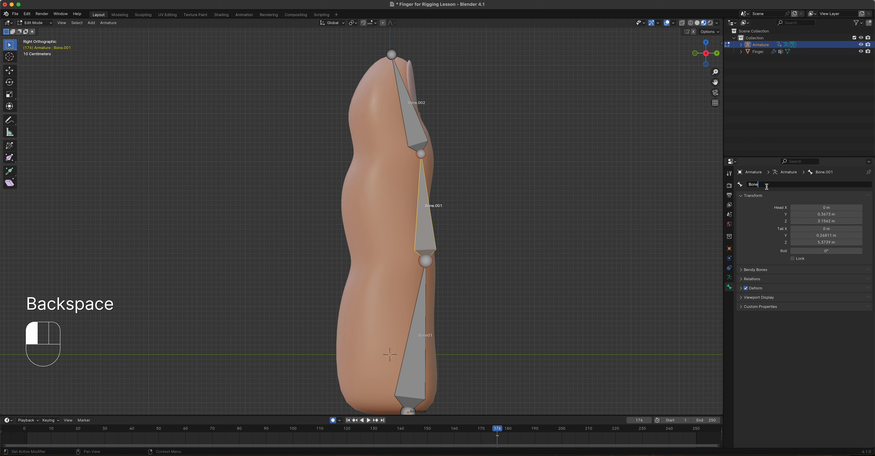
key(Return)
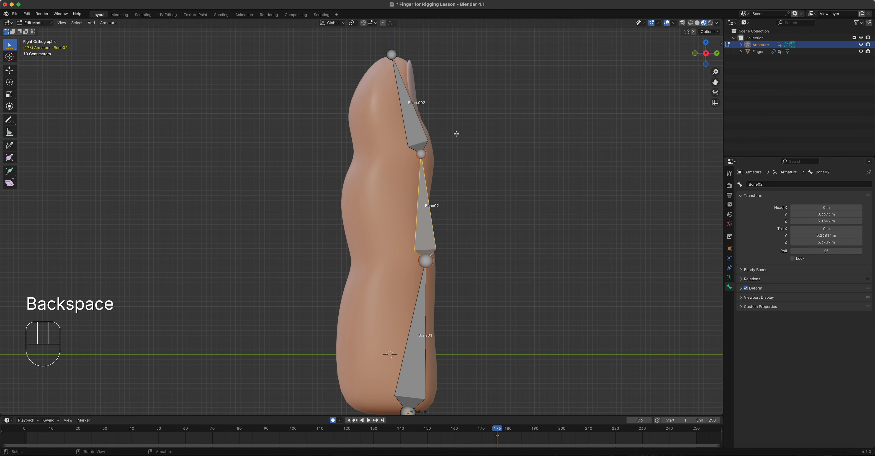
Rename the fingertip bone as Bone03
click(417, 134)
click(752, 185)
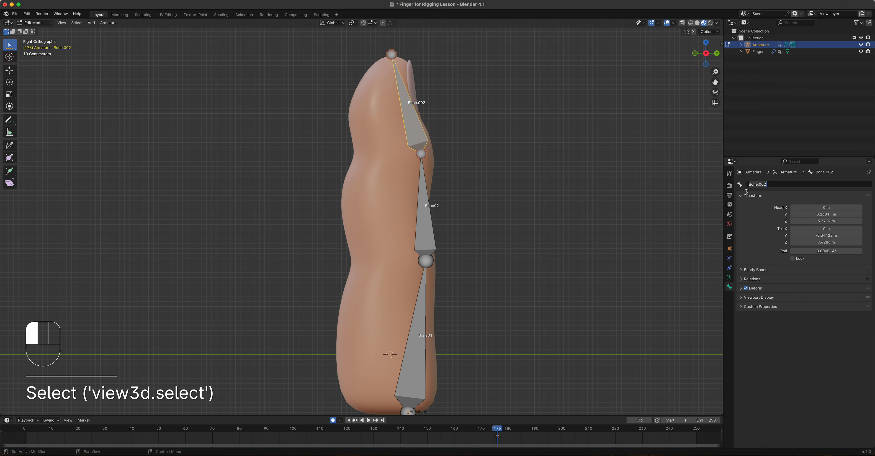
text(Bone03)
key(Return)
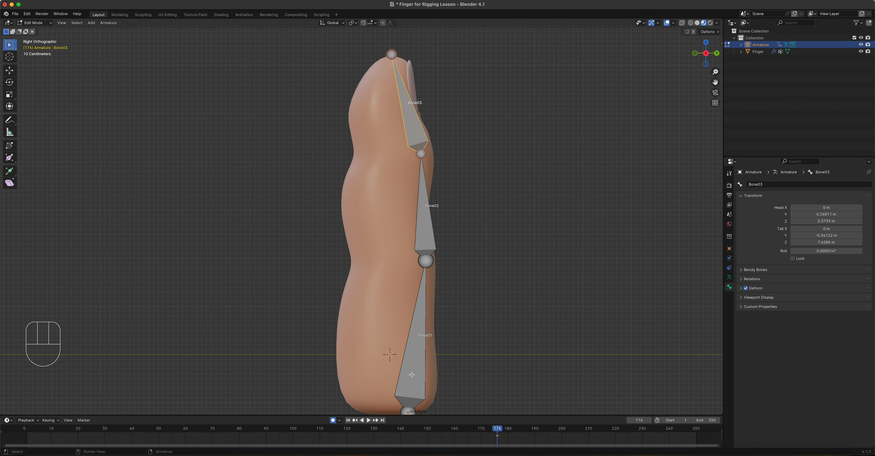
scroll(416, 374, down, 1)
middle_drag(476, 334, 441, 328)
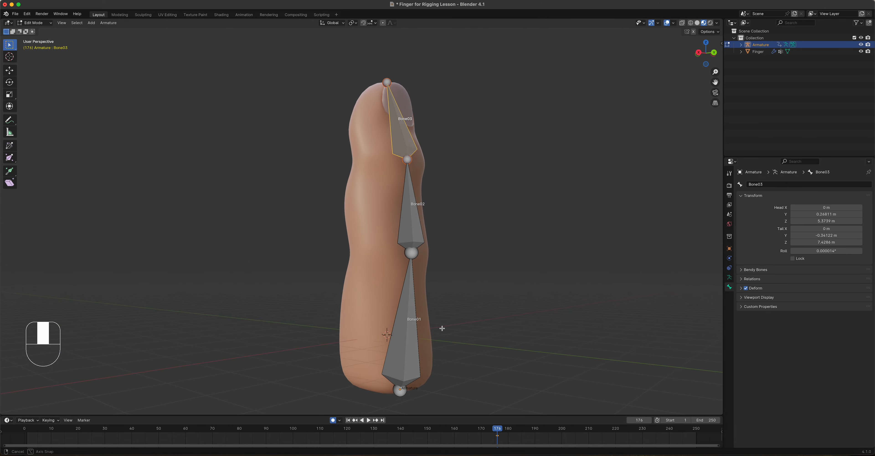
key(KP_3)
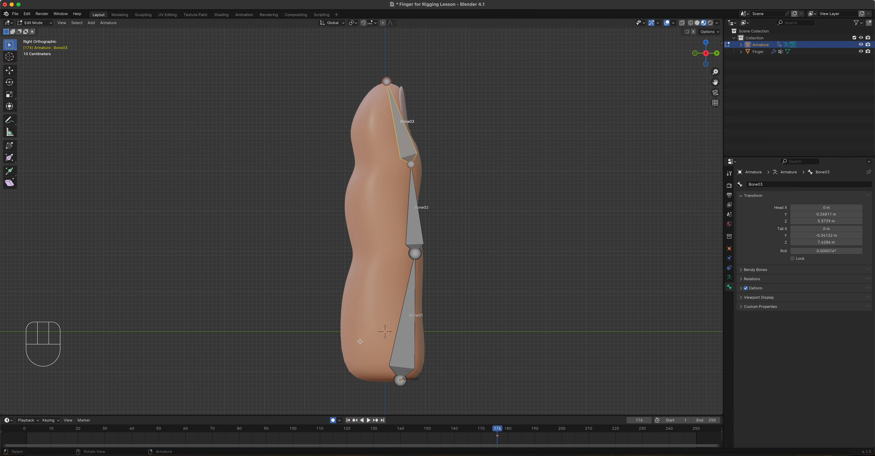
Save the project as a new file named Finger for Rigging Lesson FK
click(16, 15)
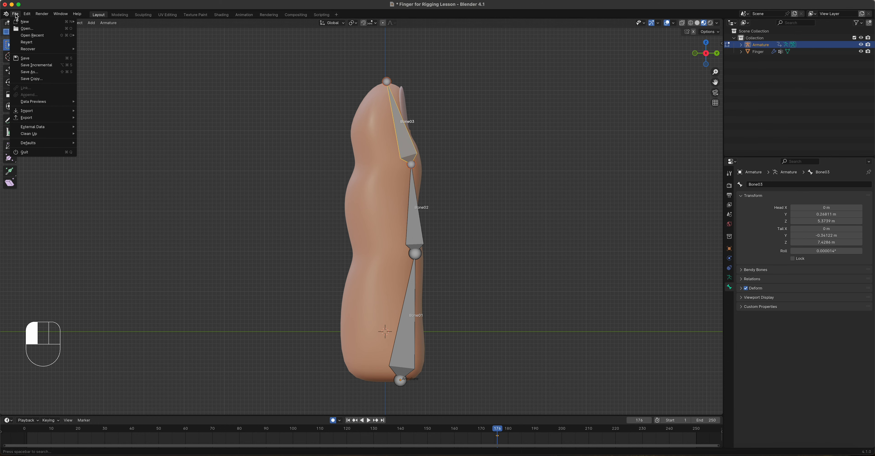
click(41, 73)
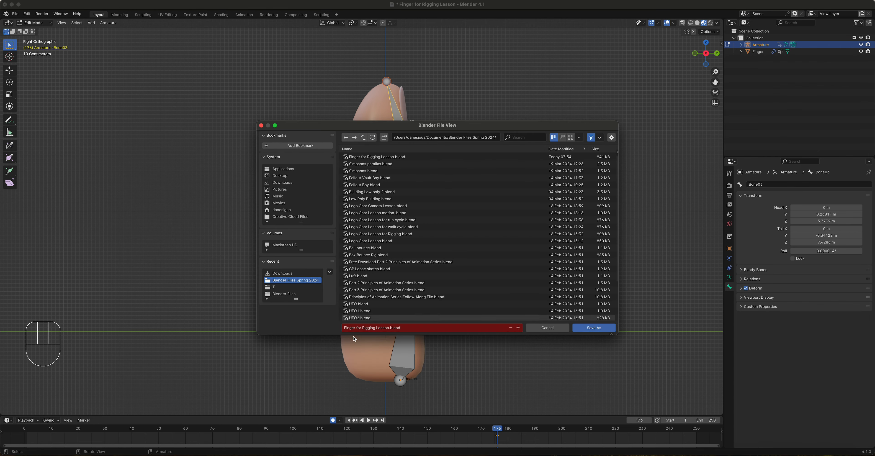
click(363, 329)
click(375, 328)
click(390, 328)
text(FK)
click(593, 331)
click(593, 327)
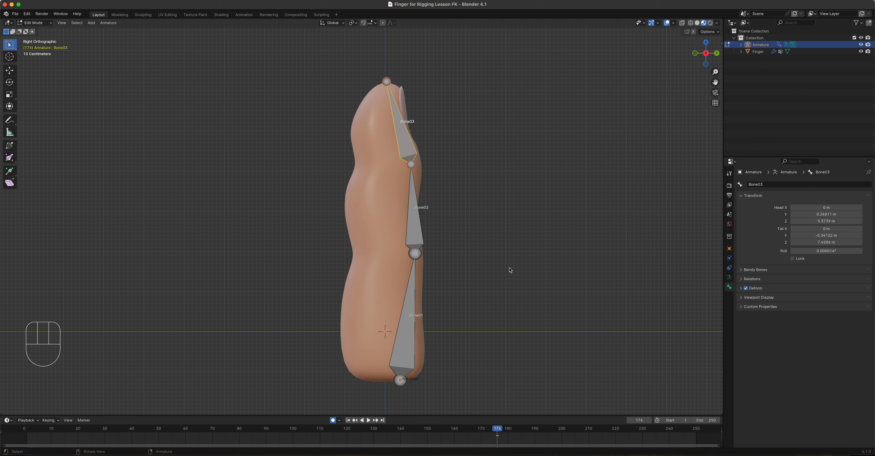
Switch the armature to Pose Mode and select first the middle bone, followed by the lowest bone
click(44, 23)
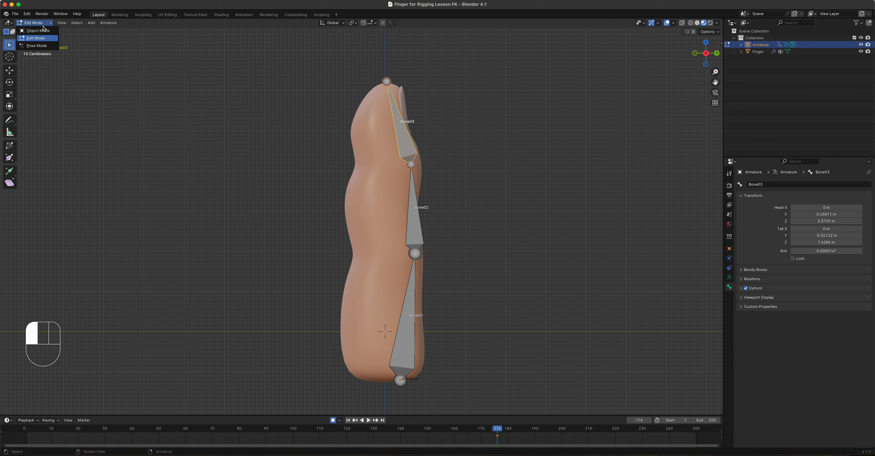
click(39, 46)
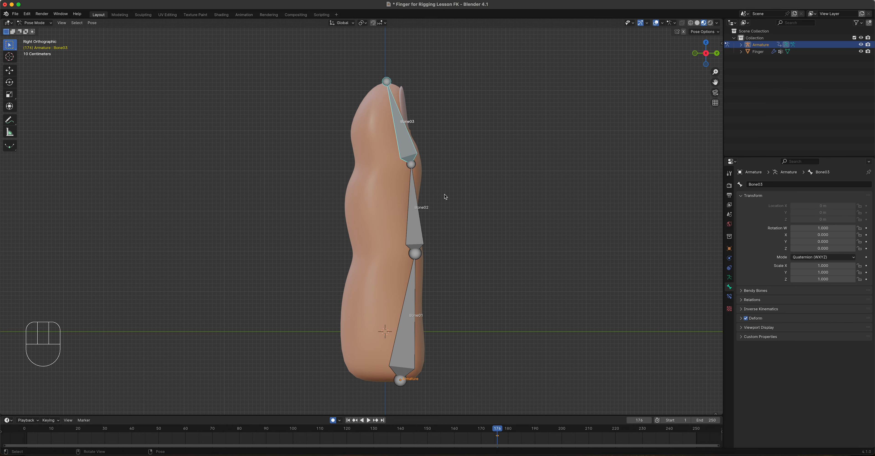
click(408, 230)
click(407, 294)
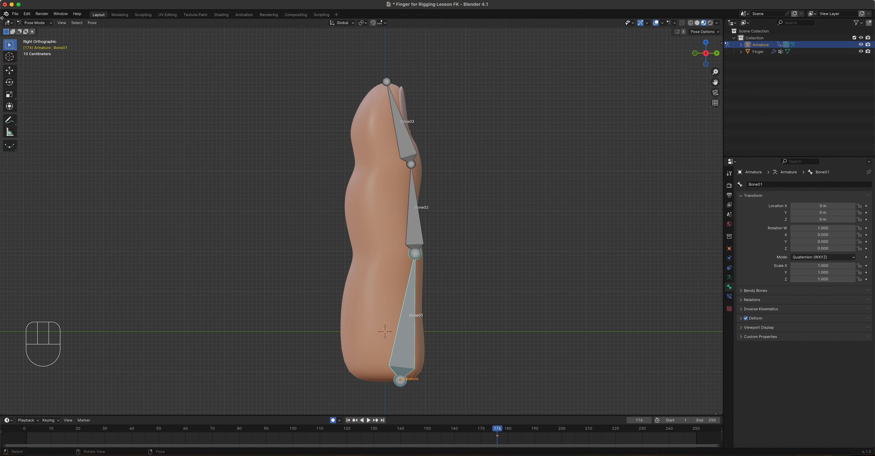
In Object Mode, parent the finger mesh to the armature with automatic weights and leave only the finger mesh selected
click(34, 22)
click(39, 32)
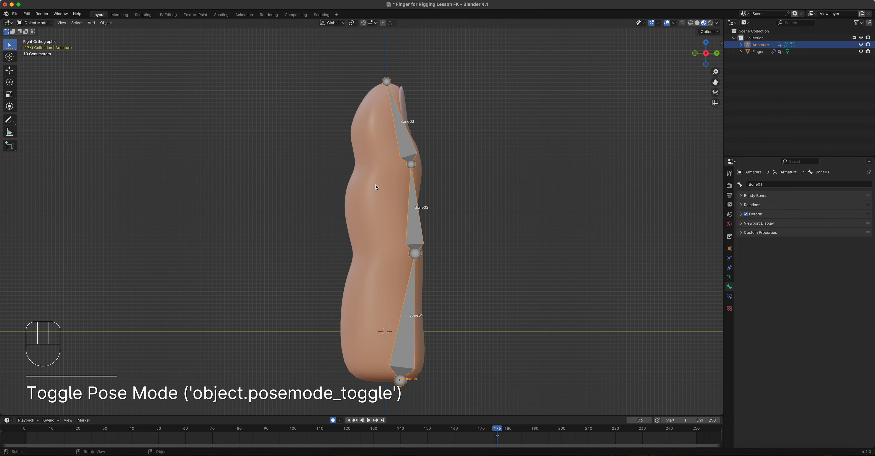
click(390, 217)
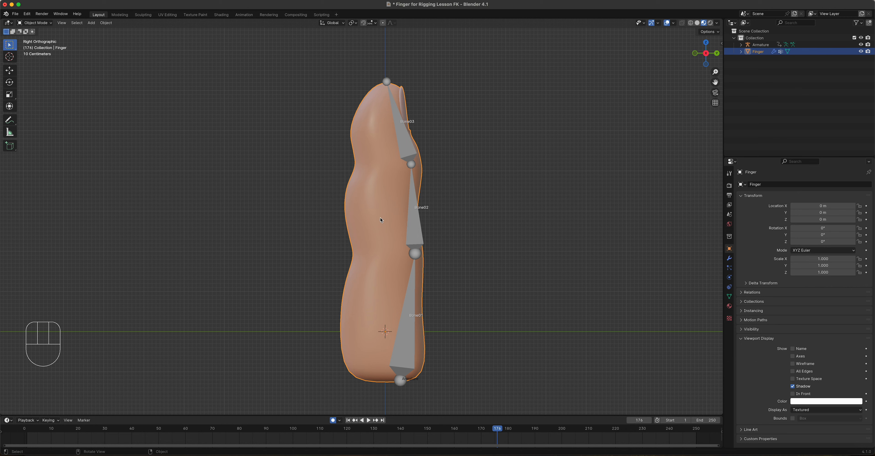
key(shift)
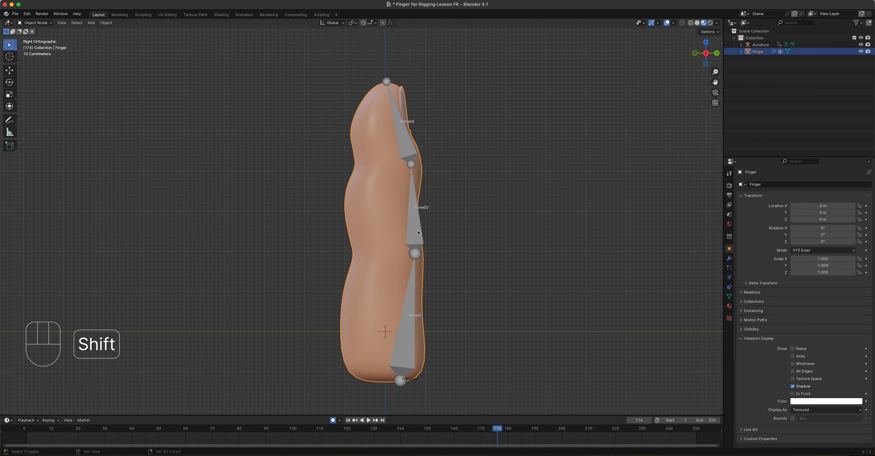
shift+click(418, 233)
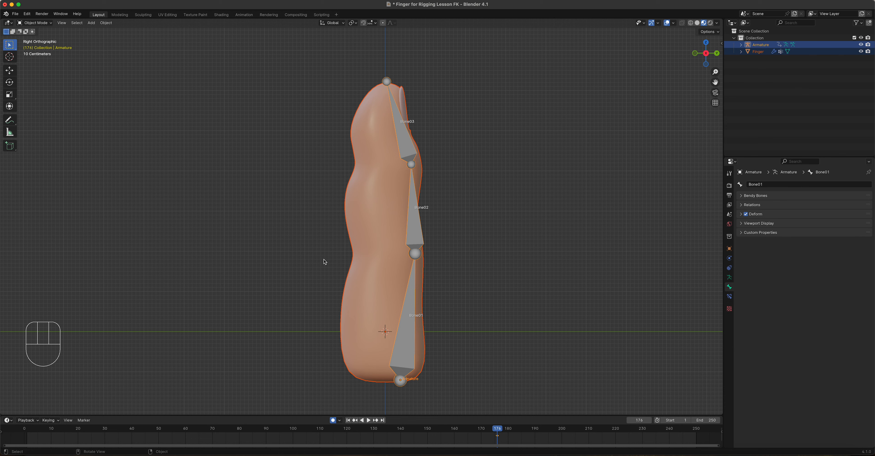
key(ctrl)
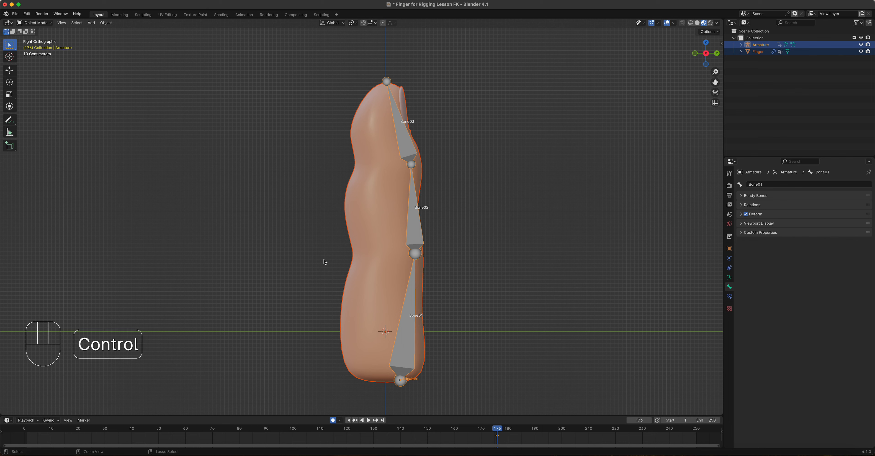
key(ctrl+p)
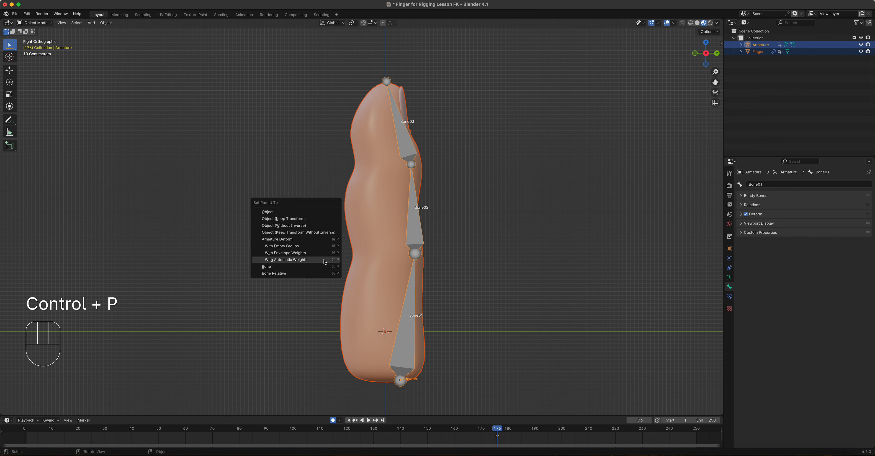
click(286, 260)
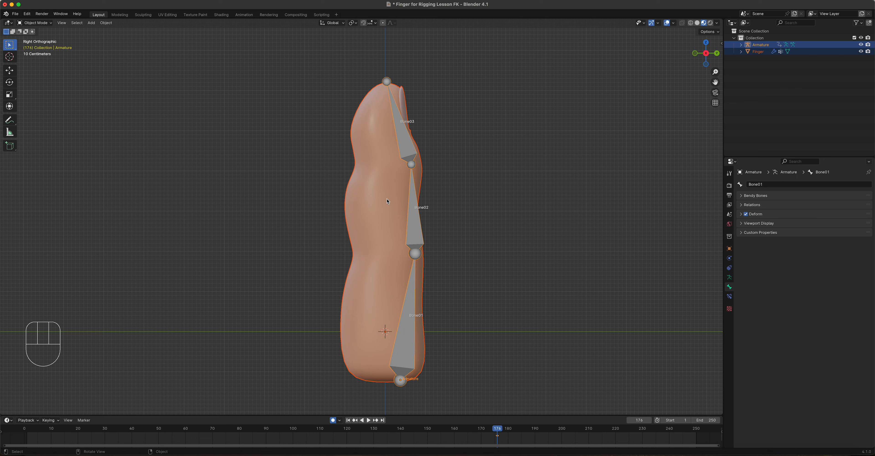
key(ctrl+p)
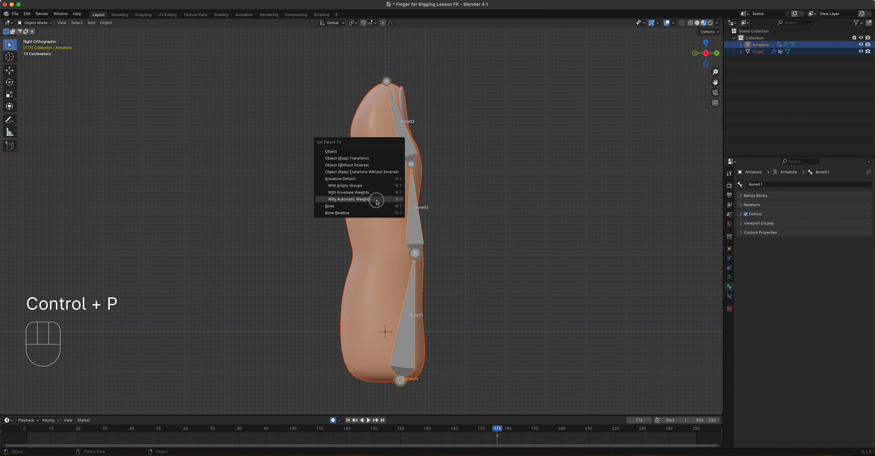
click(387, 200)
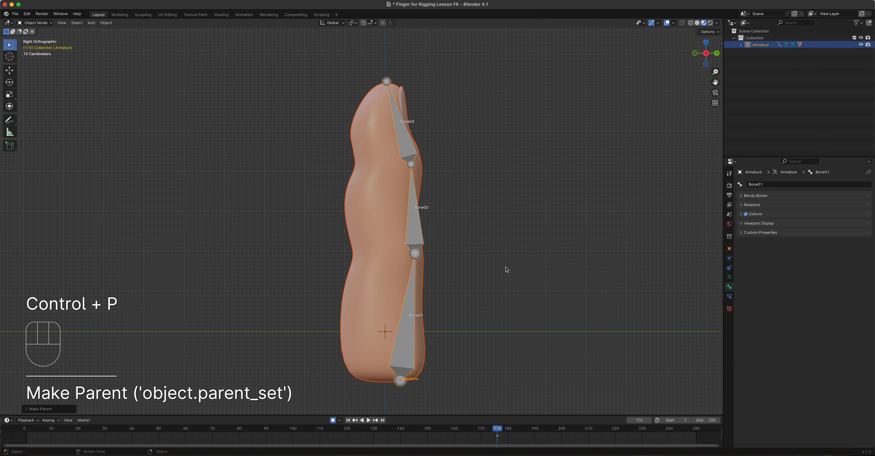
click(372, 219)
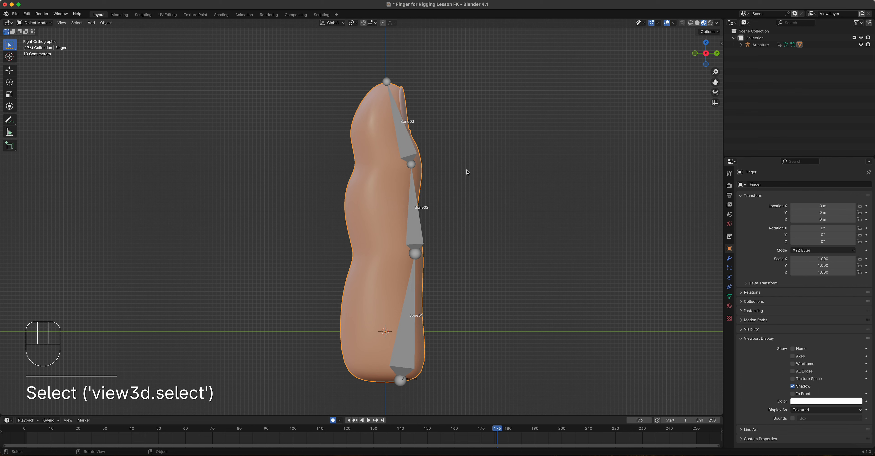
Remove the existing Subdivision modifier from the finger mesh
click(729, 258)
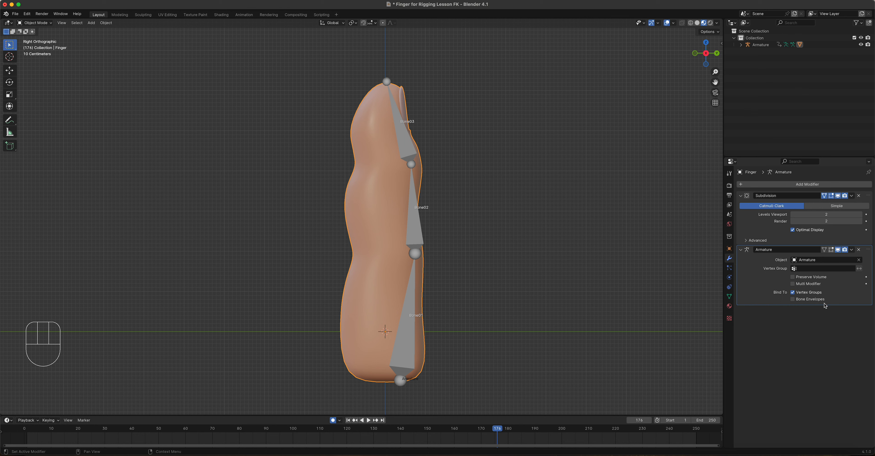
click(859, 196)
middle_drag(598, 246, 566, 254)
Add a new Subdivision Surface modifier below the finger's Armature modifier and set its viewport level to 2
click(762, 185)
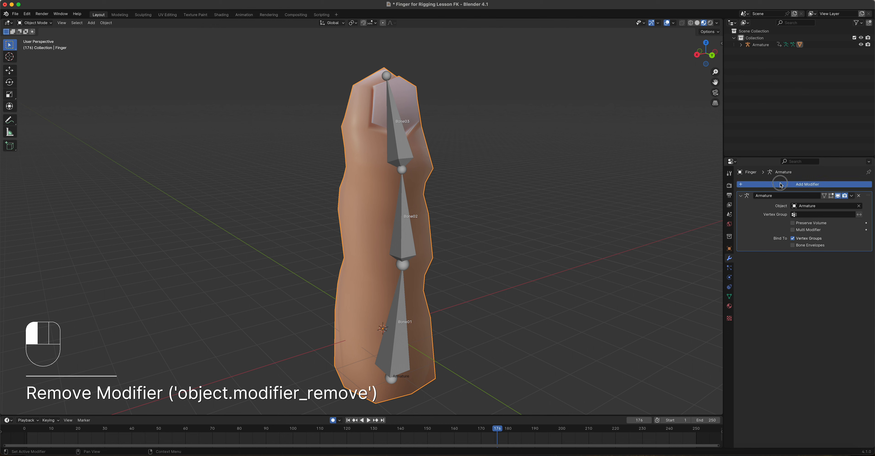
mouse_move(762, 186)
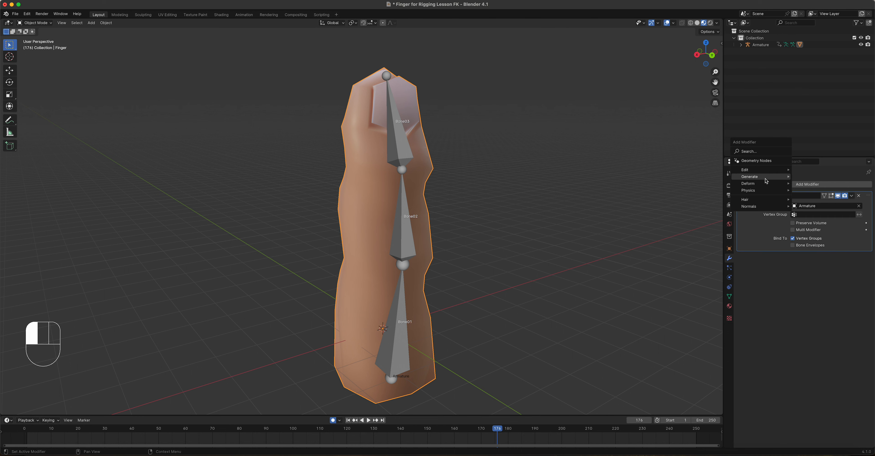
click(828, 265)
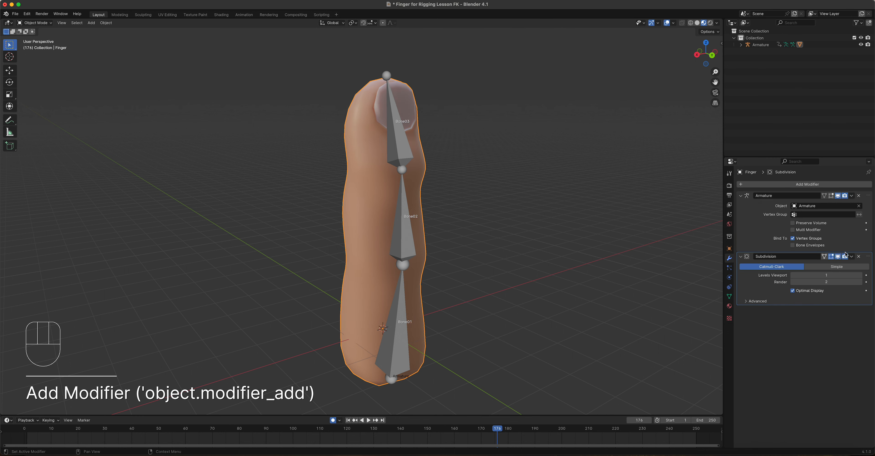
click(860, 276)
middle_drag(476, 218, 509, 216)
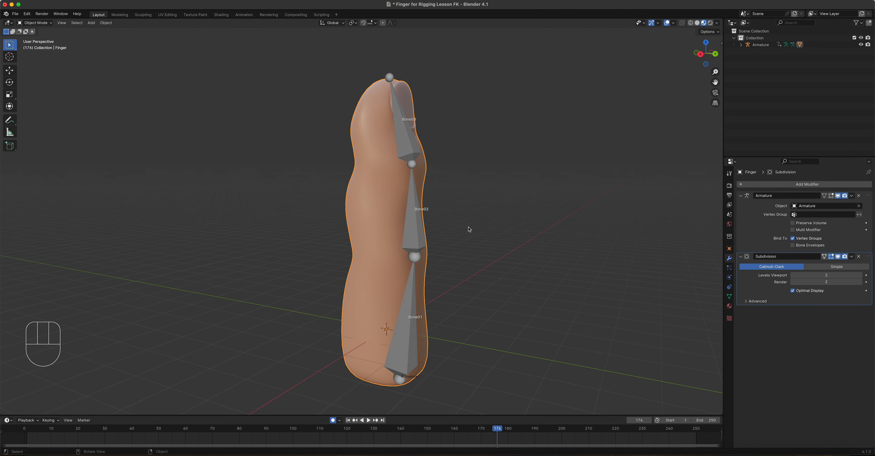
Select the armature in the right orthographic view and review the Auto Keying options
click(419, 235)
key(grave)
click(464, 235)
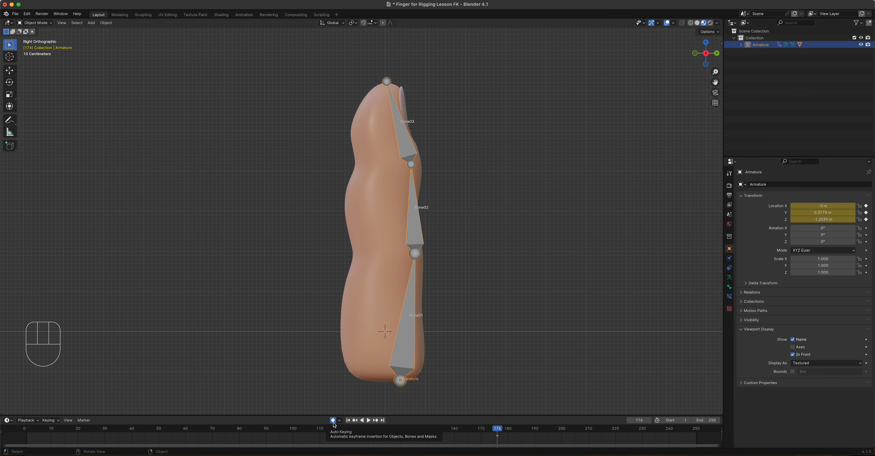
click(340, 421)
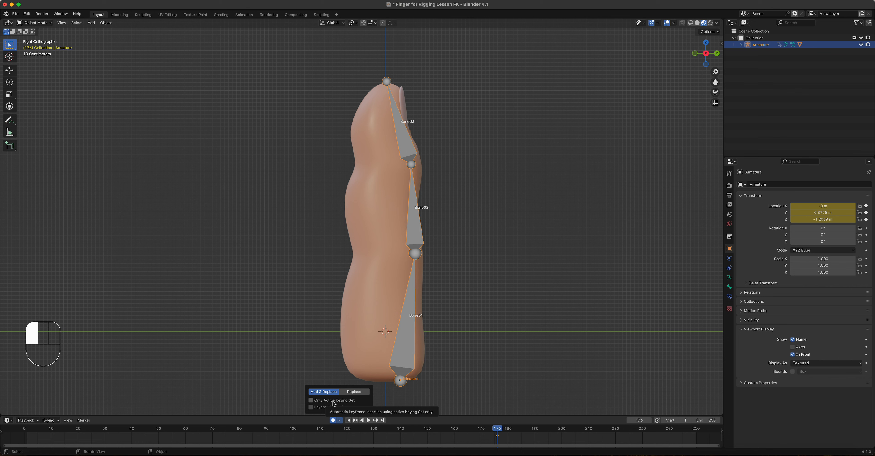
click(334, 403)
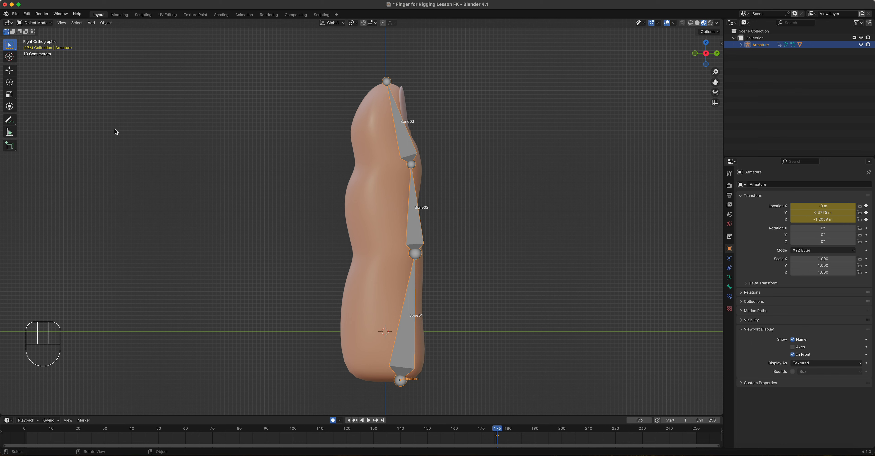
Switch the armature to Pose Mode and select the fingertip bone, Bone03
click(36, 23)
click(37, 48)
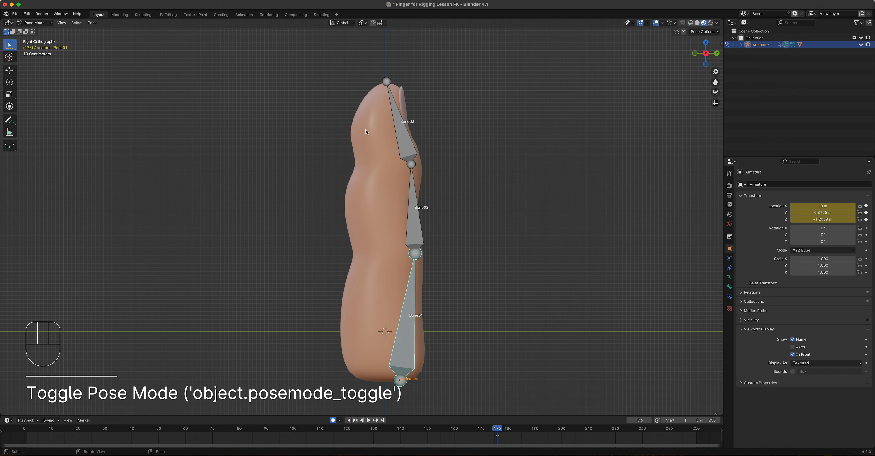
click(403, 148)
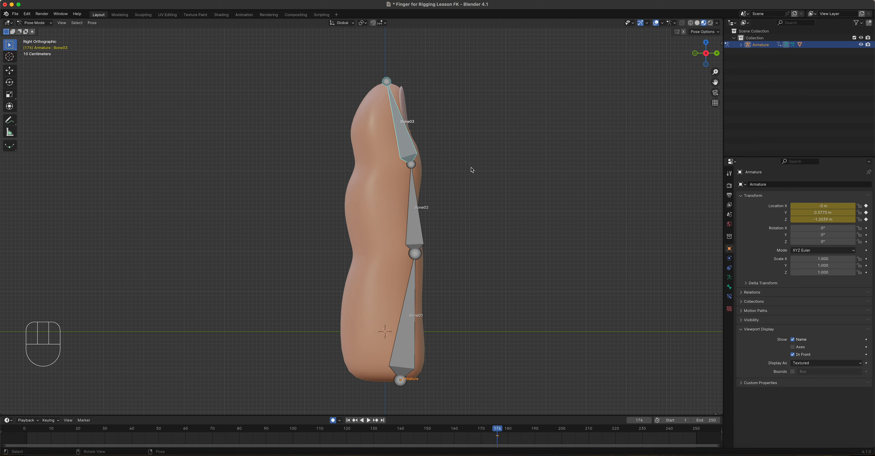
Rotate Bone03 so the fingertip bends toward the pad side of the finger
key(r)
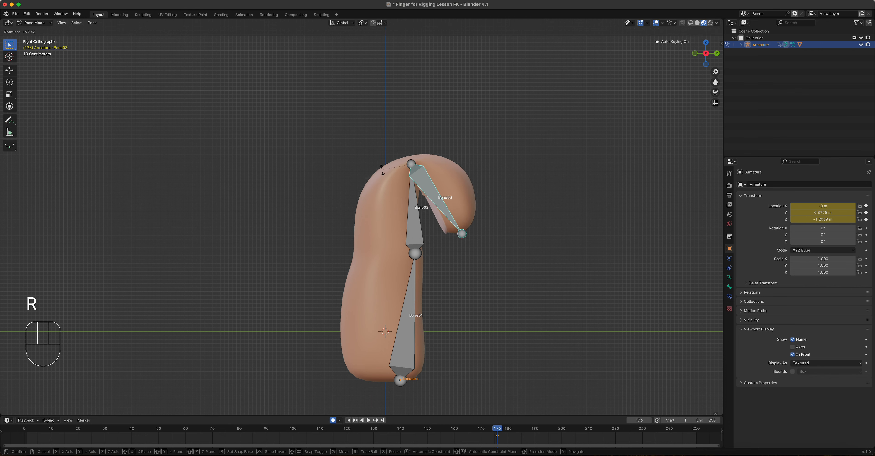
right_click(489, 121)
key(r)
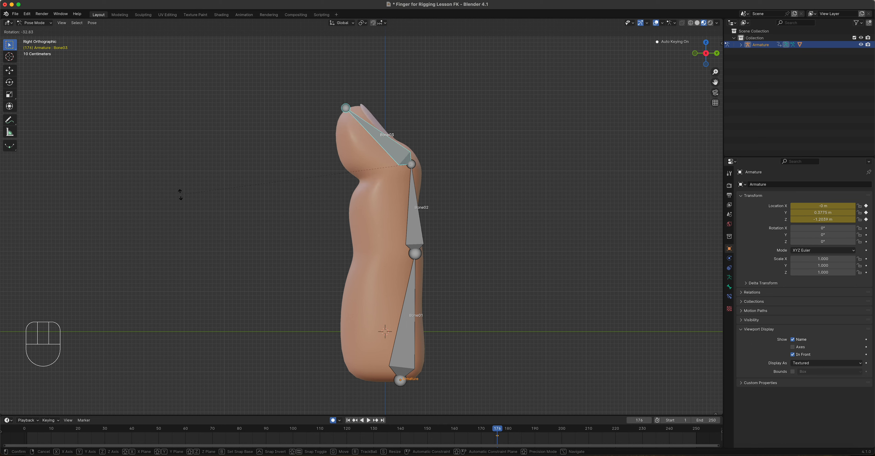
click(187, 275)
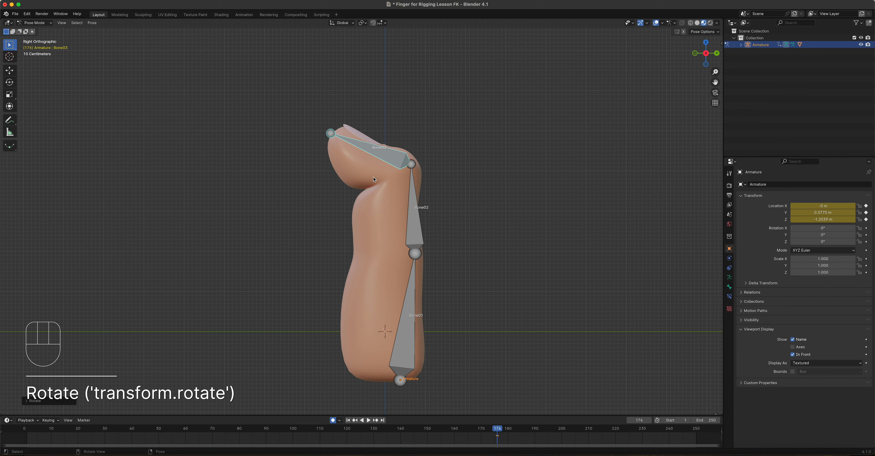
Rotate the middle bone, Bone02, so the upper part of the finger bends toward the pad side
click(415, 211)
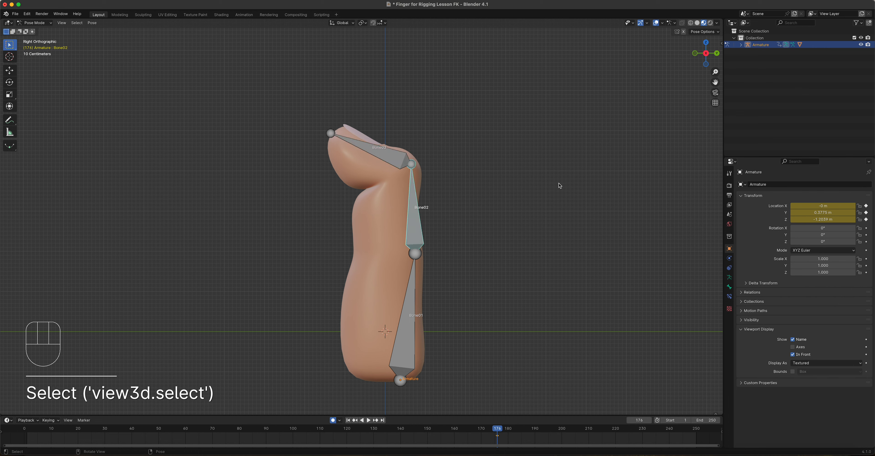
key(r)
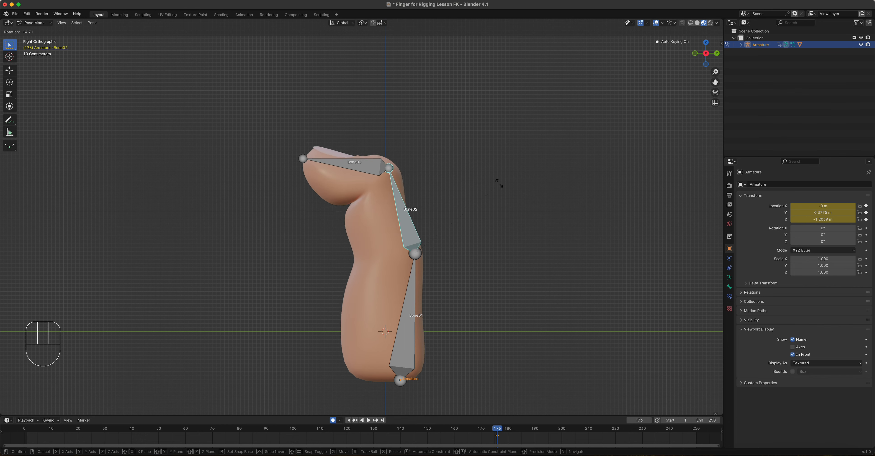
click(423, 179)
Try rotating the lowest bone, Bone01, to test how the whole finger follows it
click(416, 289)
key(r)
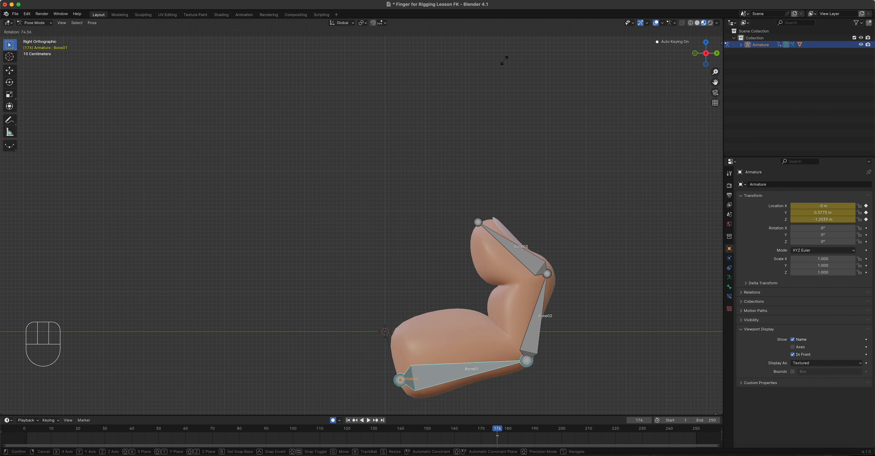
click(446, 70)
key(r)
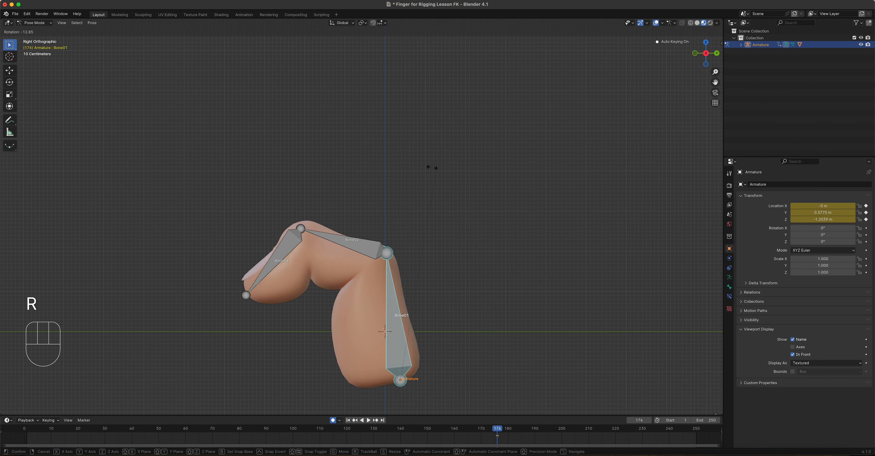
right_click(367, 225)
Rotate Bone02 and Bone03 back toward a straighter finger, leaving both joints slightly bent
click(367, 224)
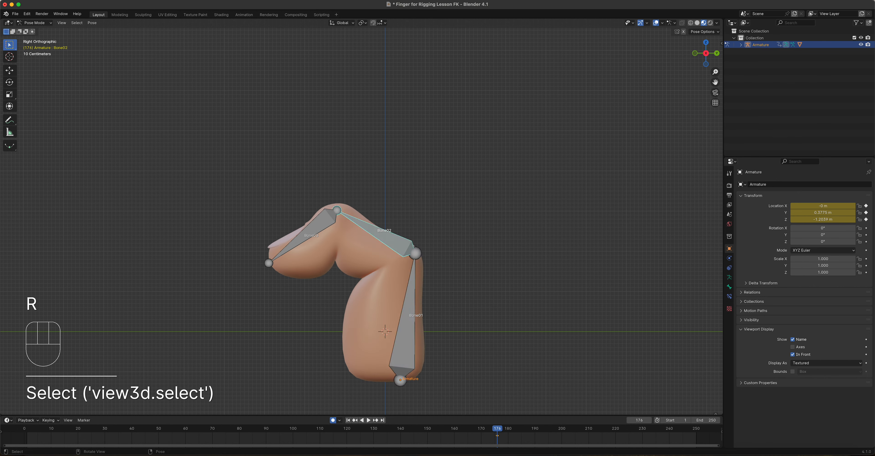
key(r)
click(399, 155)
click(332, 165)
key(r)
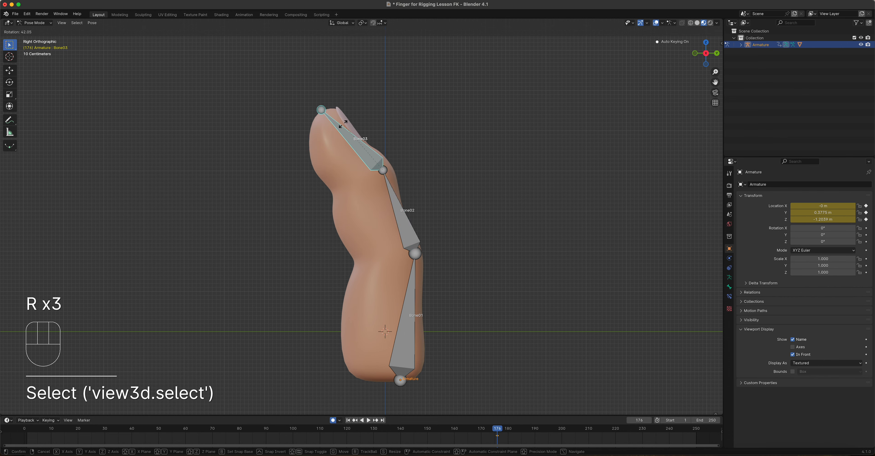
click(341, 124)
In the front orthographic view, rotate Bone01, Bone02 and Bone03 in turn to bend the finger sideways
middle_drag(448, 212, 485, 208)
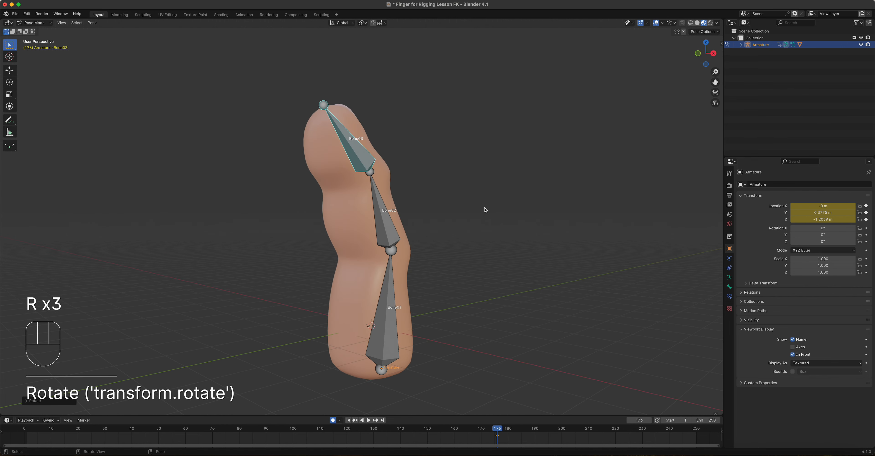
key(KP_1)
click(347, 309)
key(r)
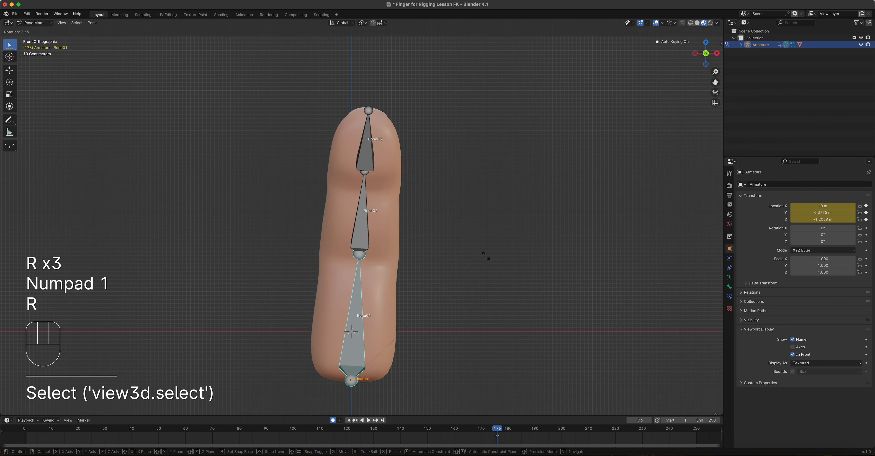
click(529, 289)
click(406, 244)
key(r)
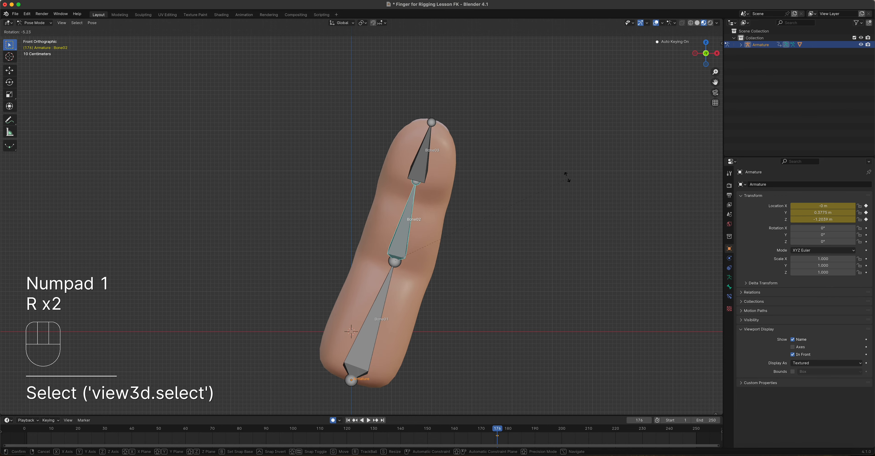
click(356, 159)
click(355, 159)
key(r)
click(446, 151)
Select all bones, clear their pose rotation and return to the right orthographic view
middle_drag(445, 151, 469, 253)
middle_drag(459, 282, 441, 284)
key(a)
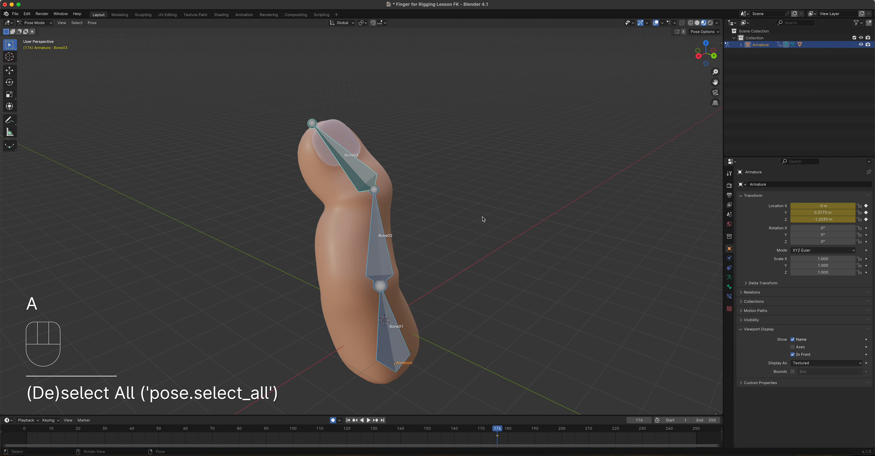
key(alt)
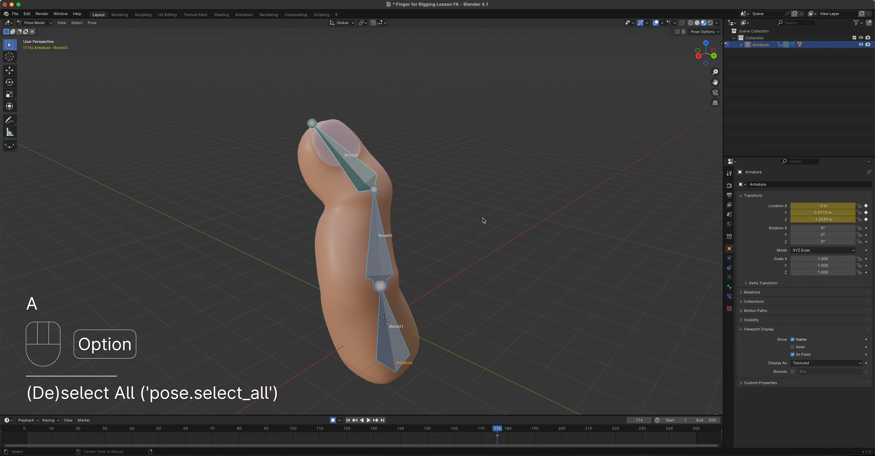
key(alt+r)
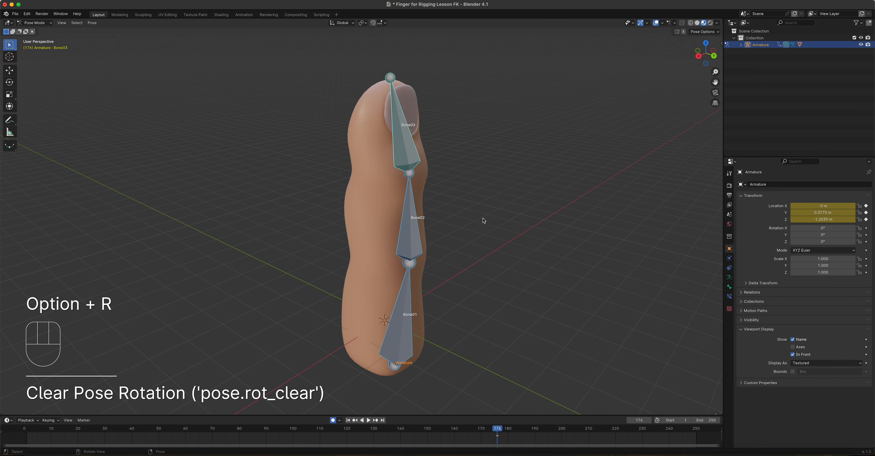
key(KP_3)
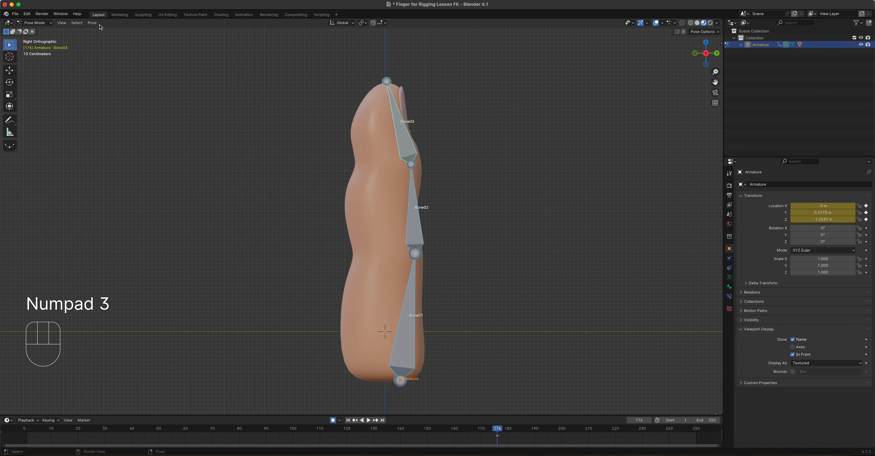
Review the Clear Transform options for resetting the selected bones' location, rotation and scale
click(92, 23)
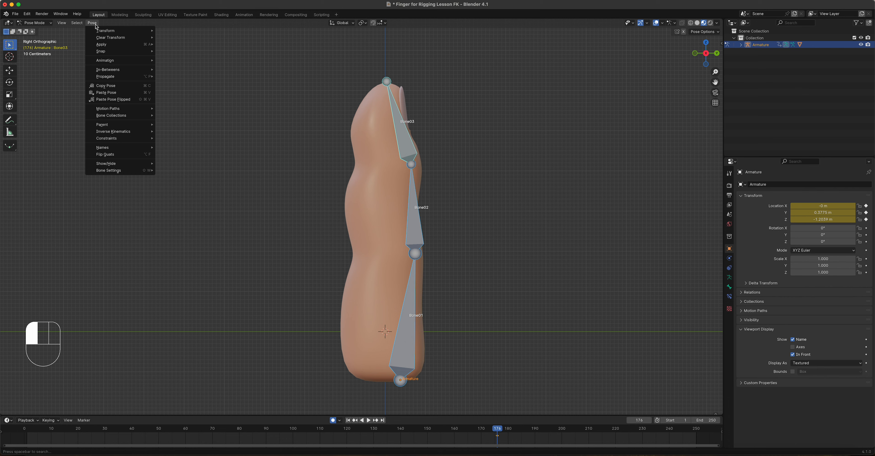
mouse_move(112, 40)
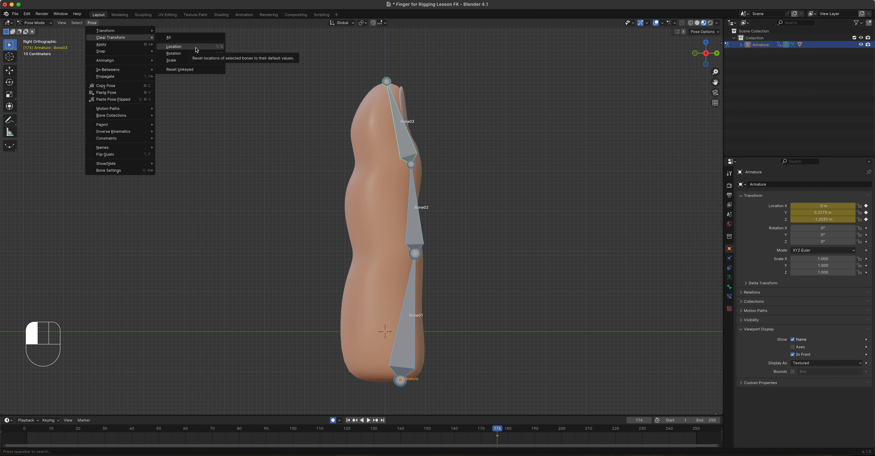
click(196, 50)
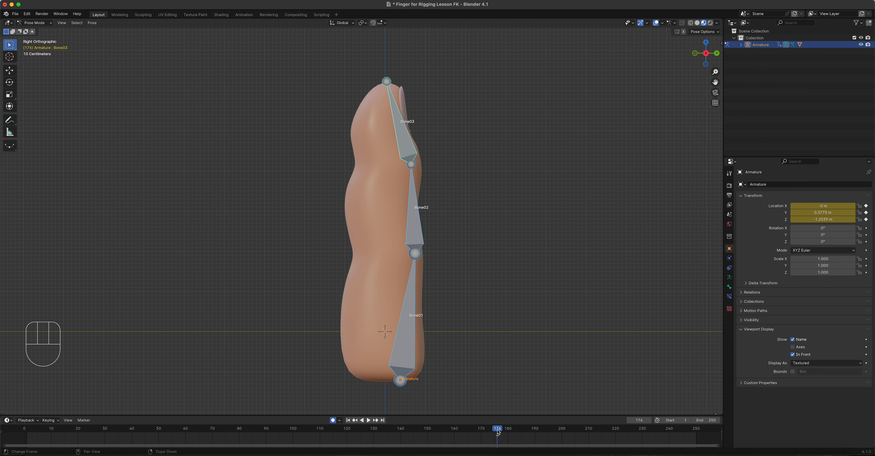
Delete the keyframes at frame 176 from the timeline
click(505, 443)
click(501, 440)
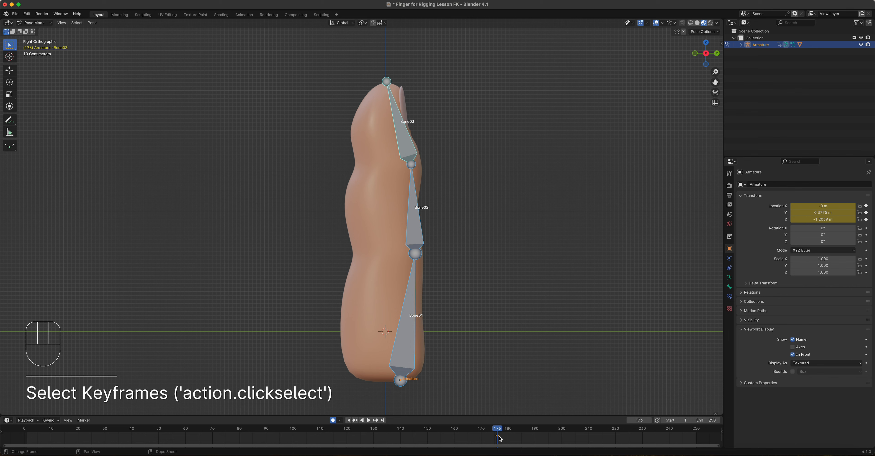
key(alt+i)
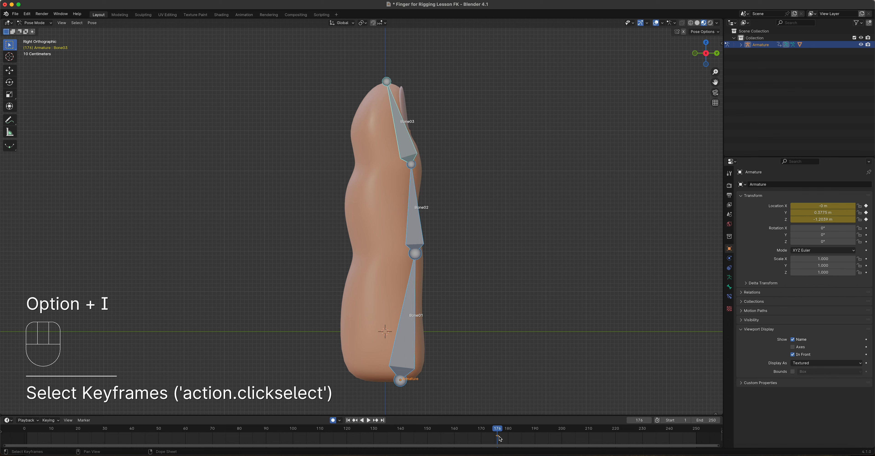
key(x)
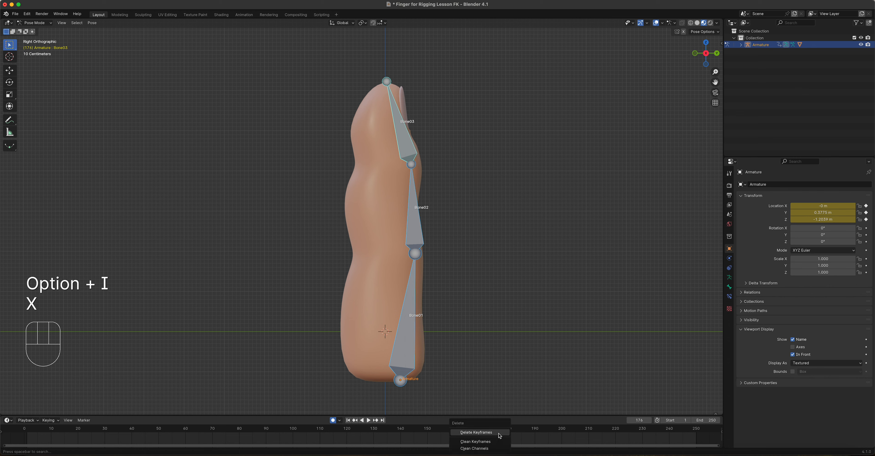
click(499, 434)
Set the current frame to 1 and the animation's end frame to 50
drag(414, 440, 27, 444)
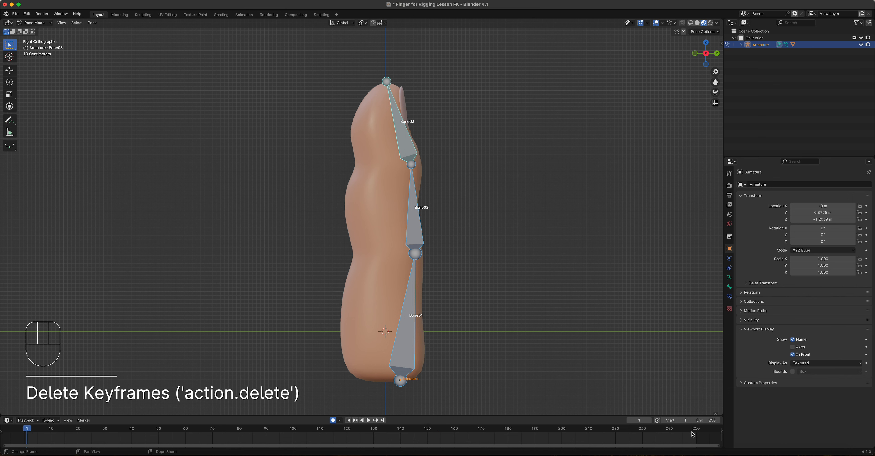
click(708, 420)
text(50)
key(Return)
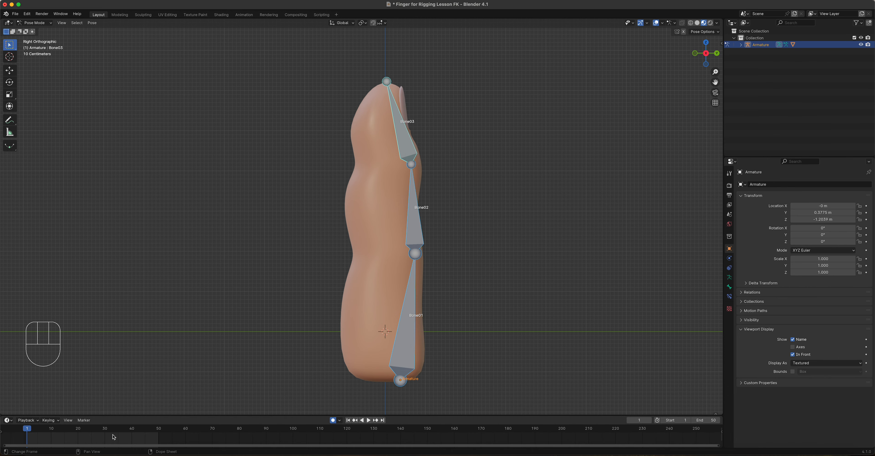
Enlarge the timeline area and zoom it in on the 1 to 50 frame range
drag(132, 414, 133, 353)
middle_drag(124, 409, 365, 409)
scroll(373, 411, up, 8)
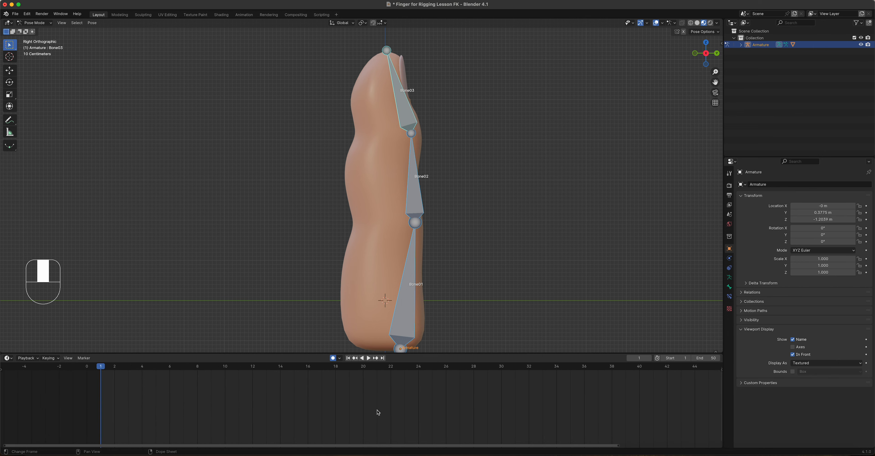
Fit the timeline to frames 1 to 50, select the base bone Bone01 and display its transform values in the sidebar
middle_drag(449, 406, 403, 403)
scroll(401, 407, up, 1)
click(405, 318)
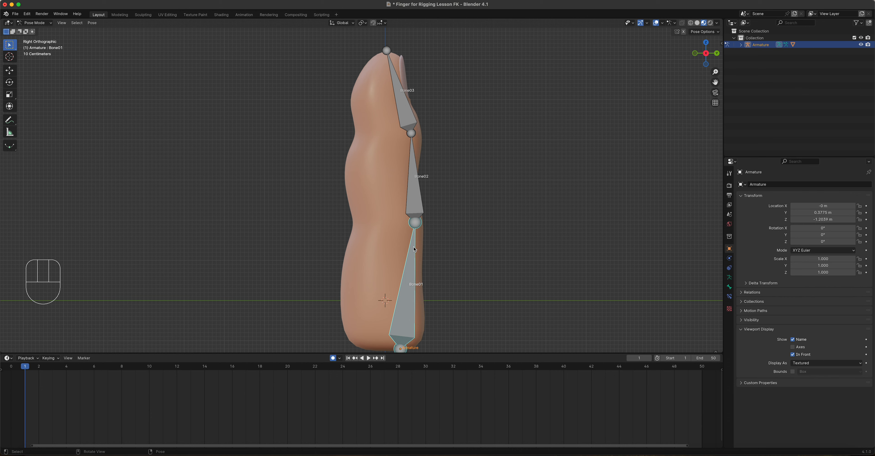
key(k)
key(n)
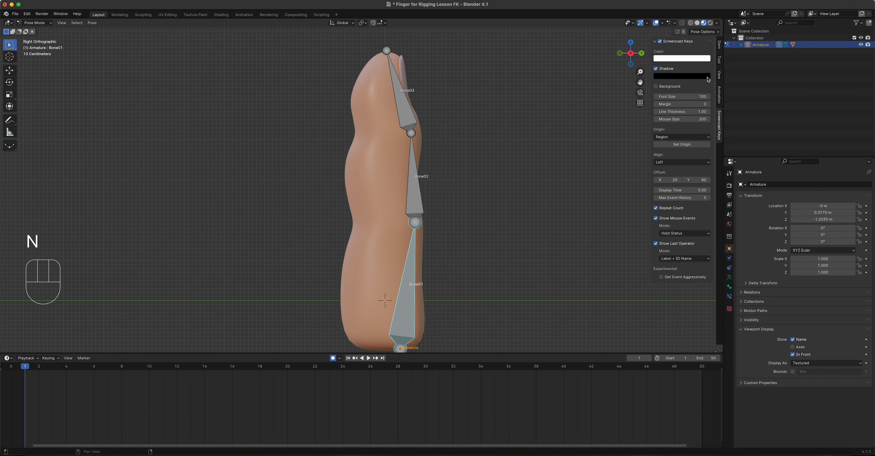
click(719, 50)
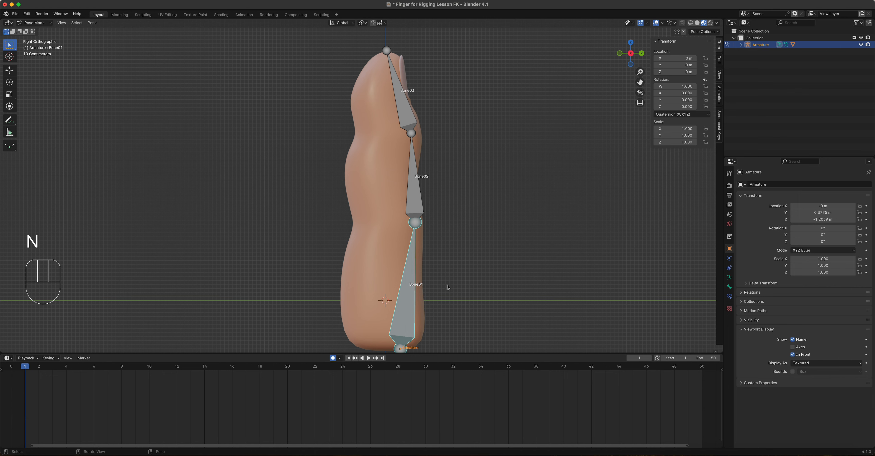
Bend the fingertip bone Bone03 forward on frame 1 to a quaternion rotation of about W 0.912, X 0.410
click(408, 111)
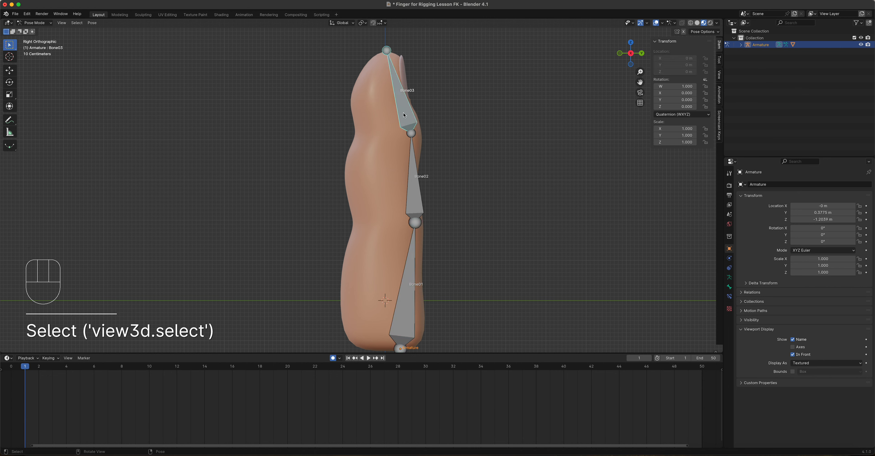
key(r)
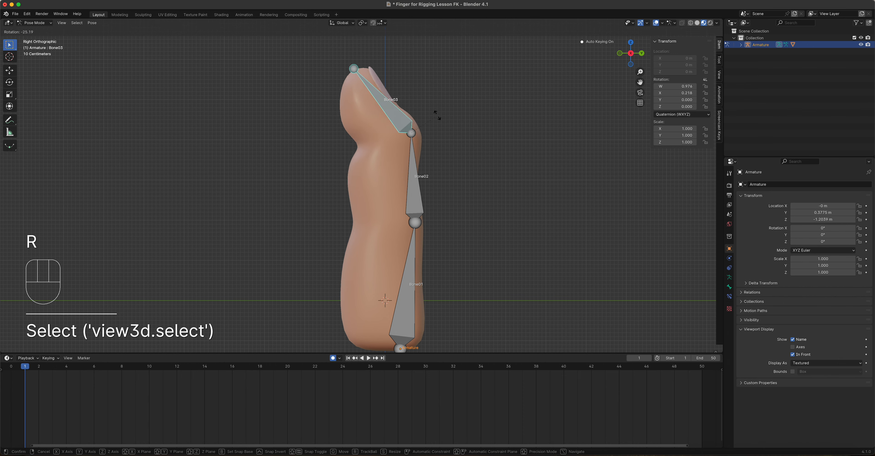
click(441, 100)
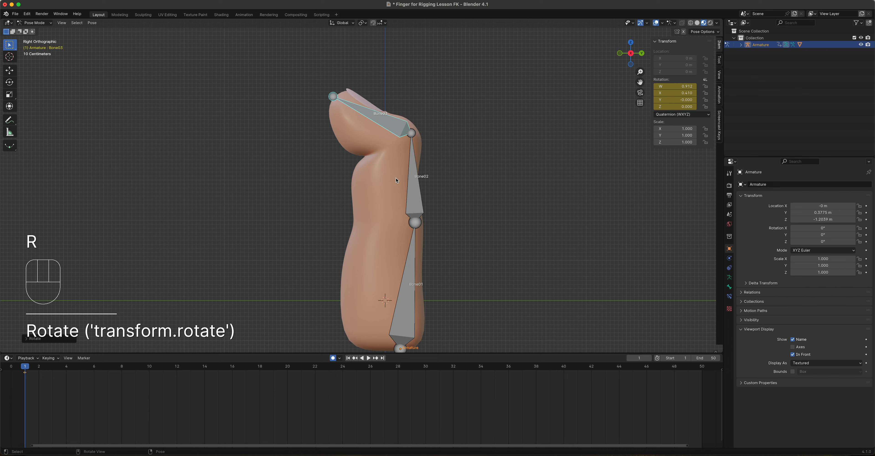
key(k)
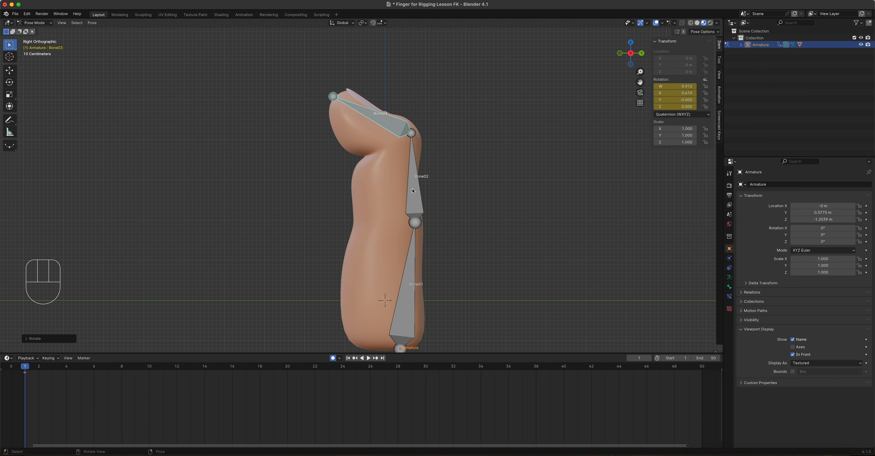
Check the auto keying options and expand the timeline's channel list to show the armature's keyed bones
click(339, 358)
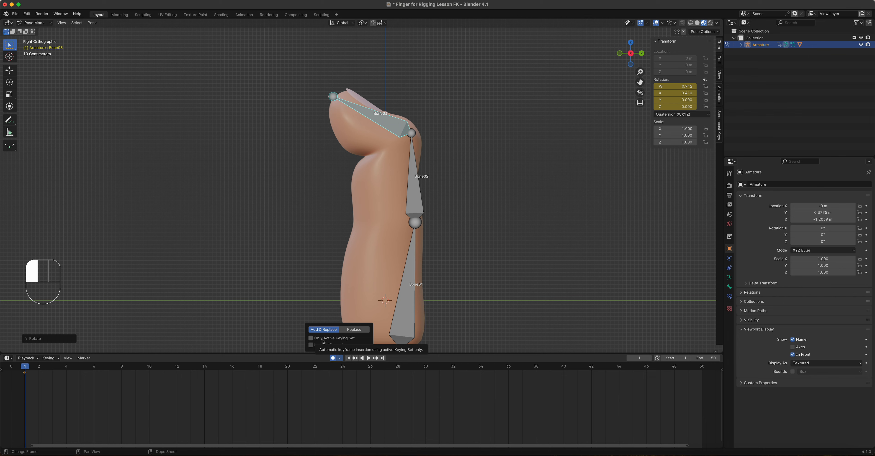
click(2, 370)
click(4, 373)
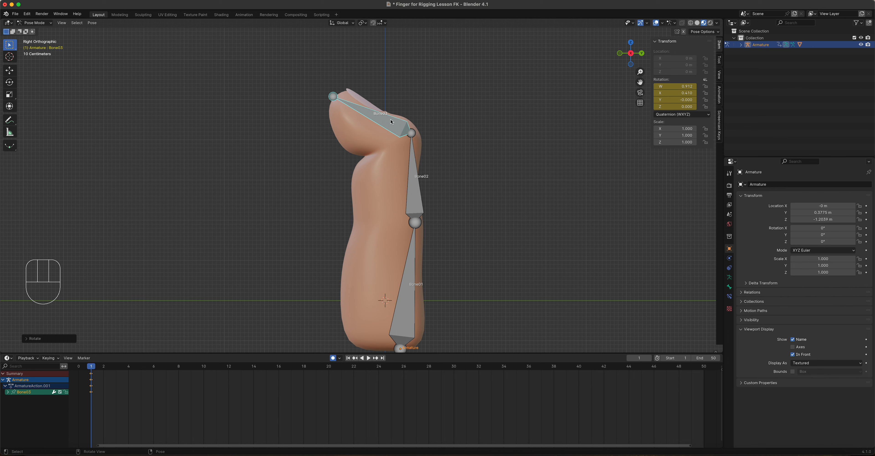
Rotate Bone02 and Bone01 forward on frame 1 to curl the finger, with Bone01 at about W 0.996, X 0.085
click(413, 185)
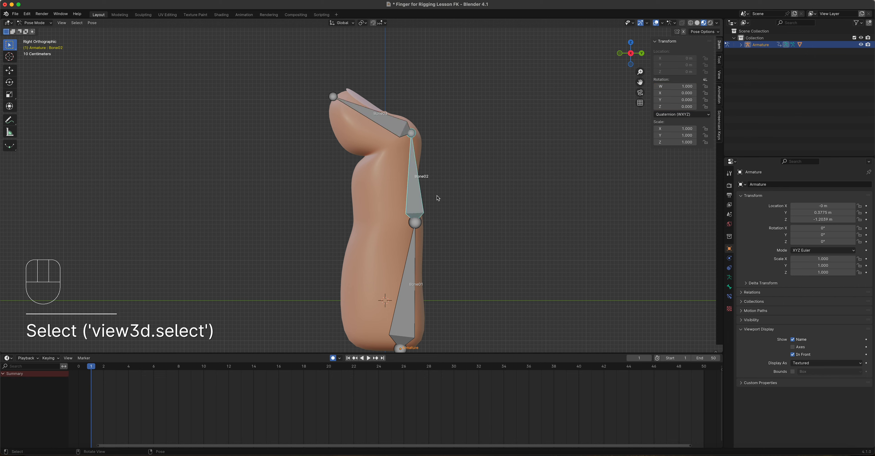
key(r)
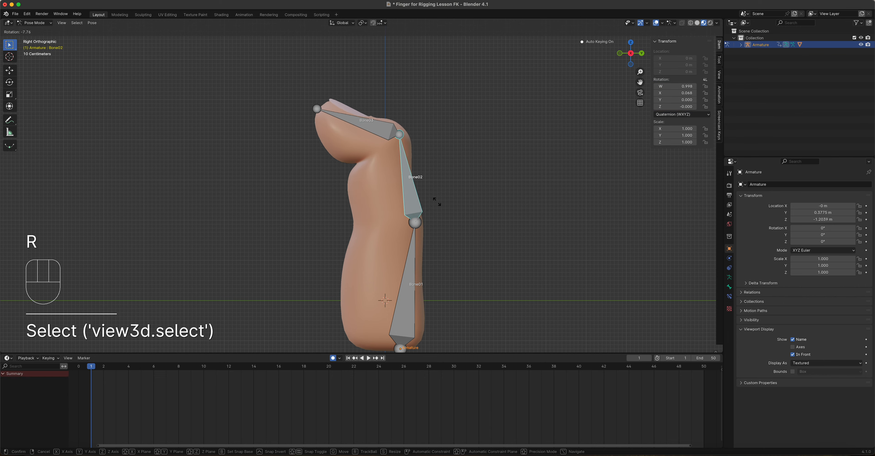
click(413, 243)
click(413, 244)
key(r)
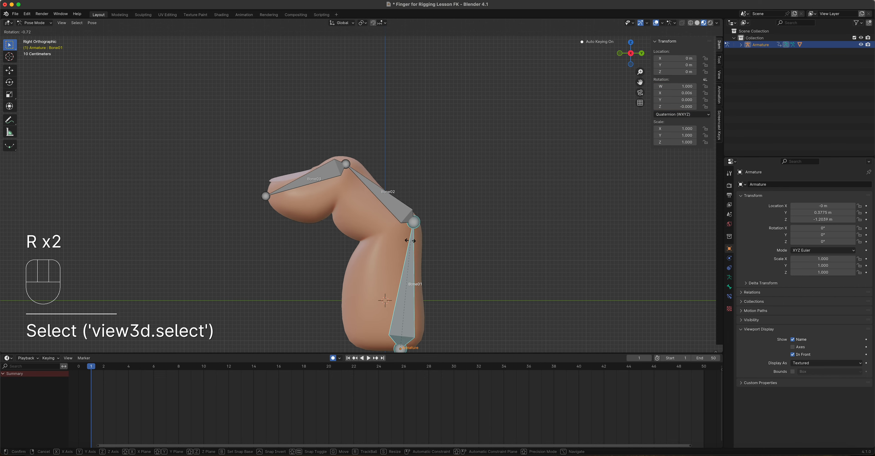
click(393, 243)
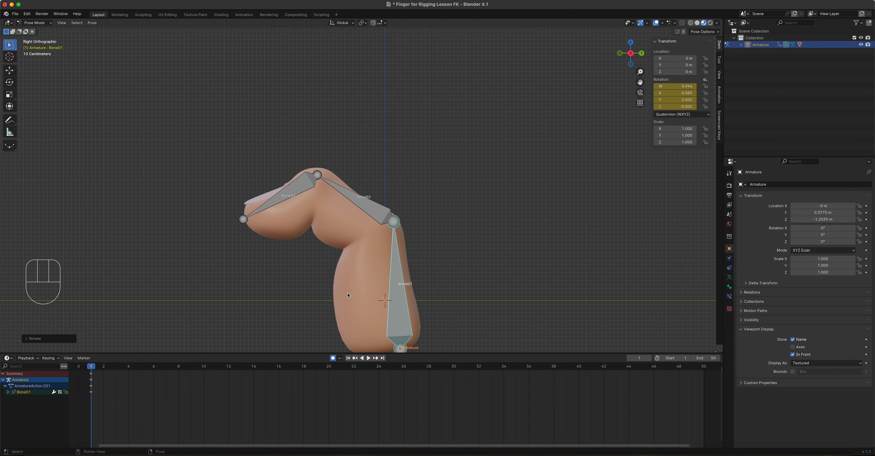
Go to frame 24 and rotate Bone01, Bone02 and Bone03 backward to key the straightened finger pose
shift+middle_drag(453, 287, 458, 231)
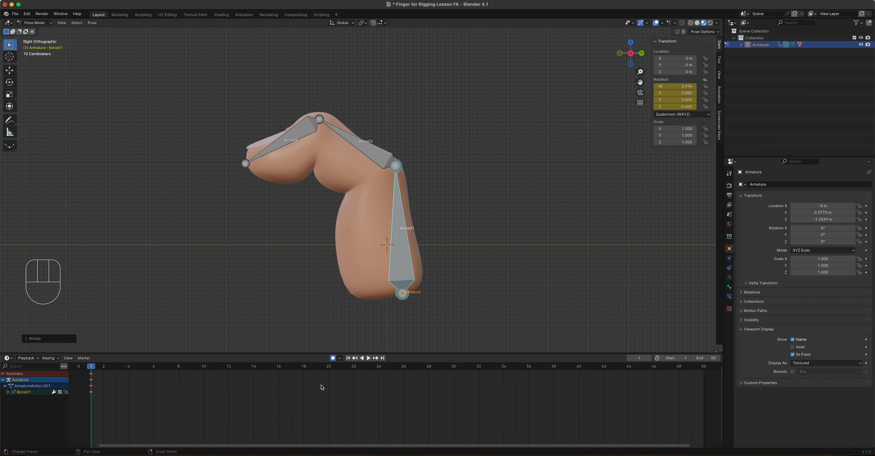
drag(387, 369, 380, 416)
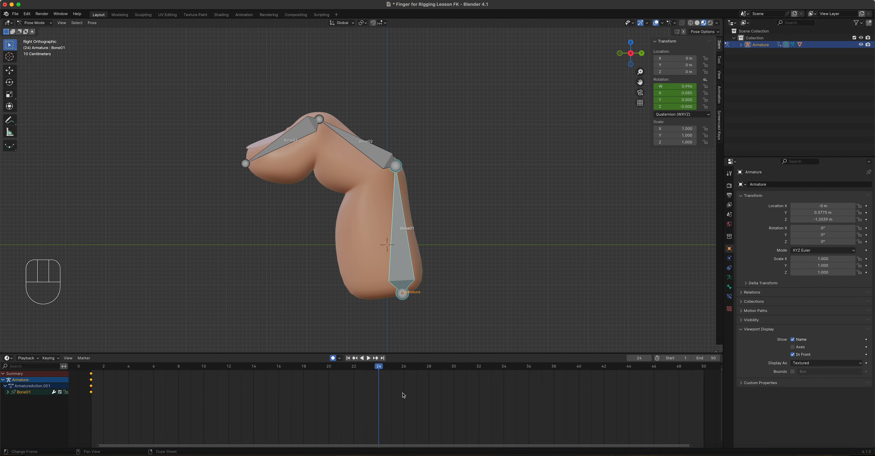
click(401, 245)
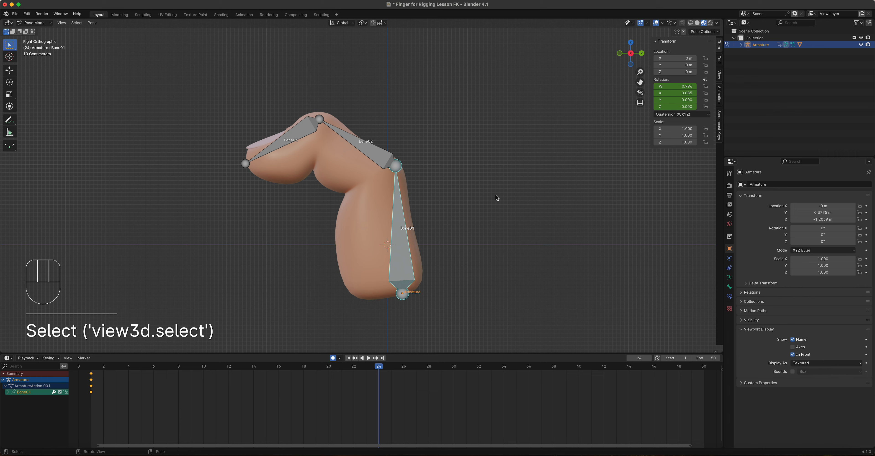
key(r)
click(513, 195)
click(404, 139)
key(r)
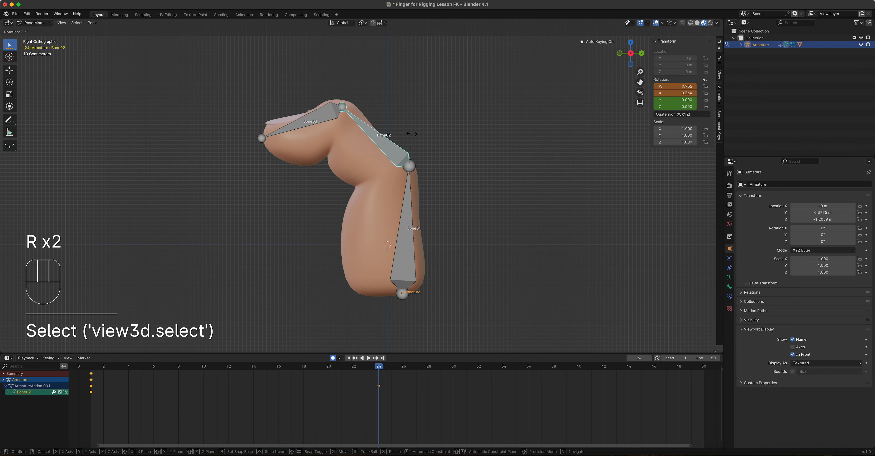
click(436, 129)
click(368, 68)
key(r)
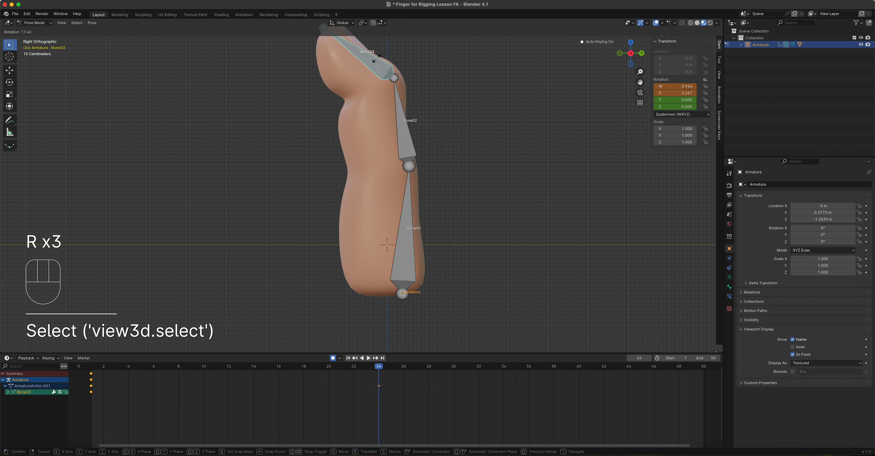
click(381, 55)
Scrub the animation back through frame 13 to frame 1 and inspect the curled finger from an angled and a right view
drag(374, 370, 241, 444)
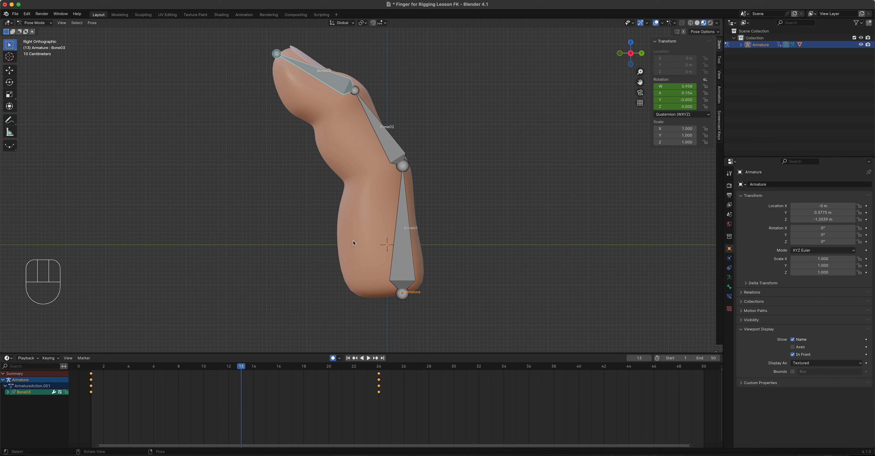
drag(240, 369, 91, 453)
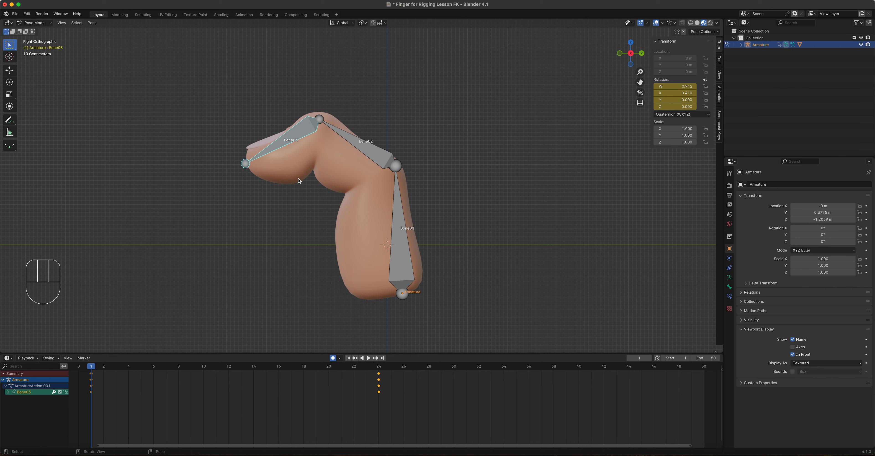
middle_drag(347, 177, 269, 203)
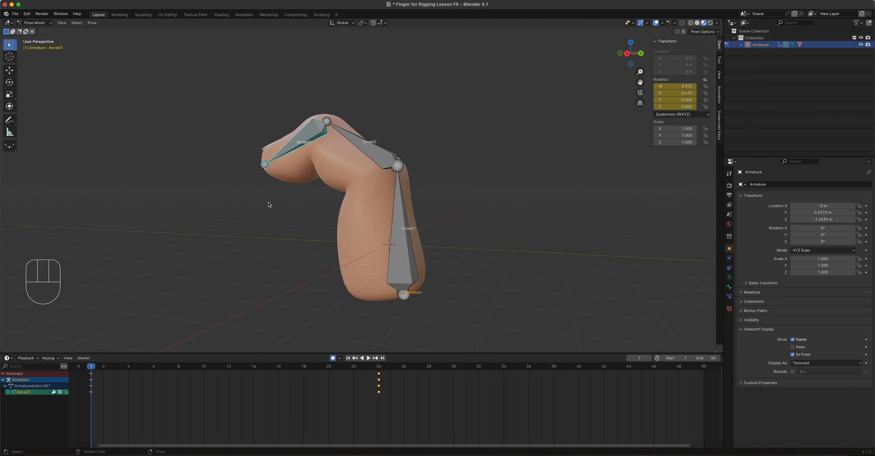
key(KP_3)
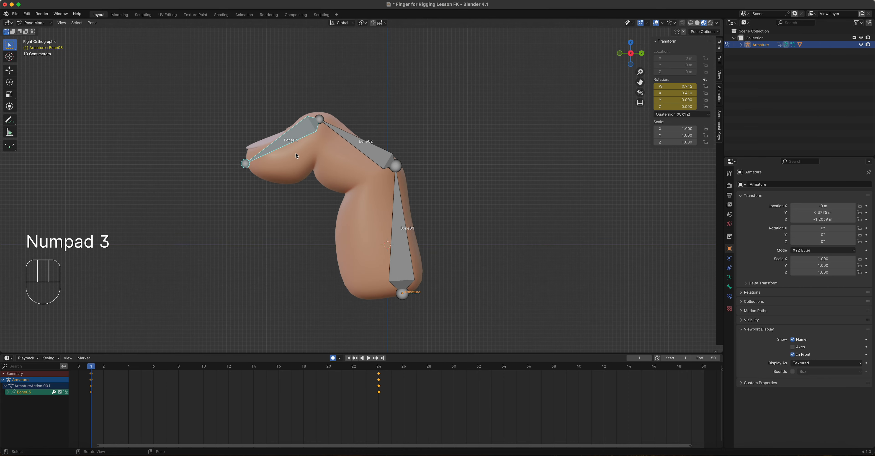
Switch to Object Mode, select the finger mesh and display its vertex groups
click(40, 22)
click(41, 32)
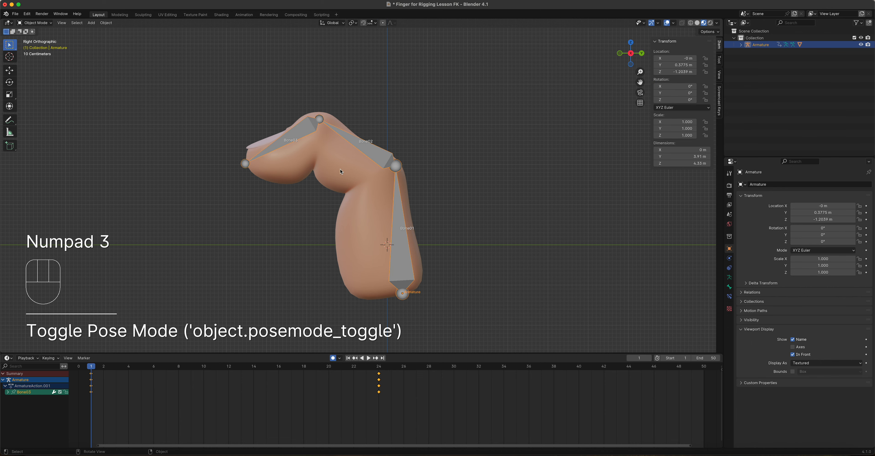
click(344, 168)
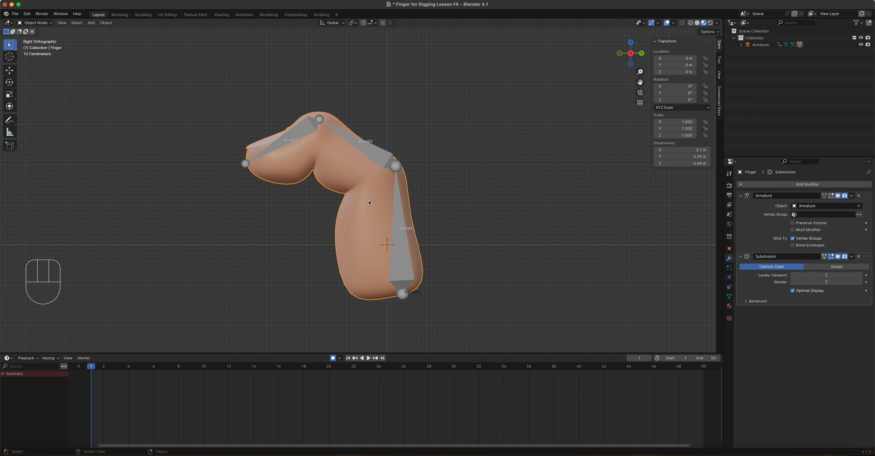
click(728, 296)
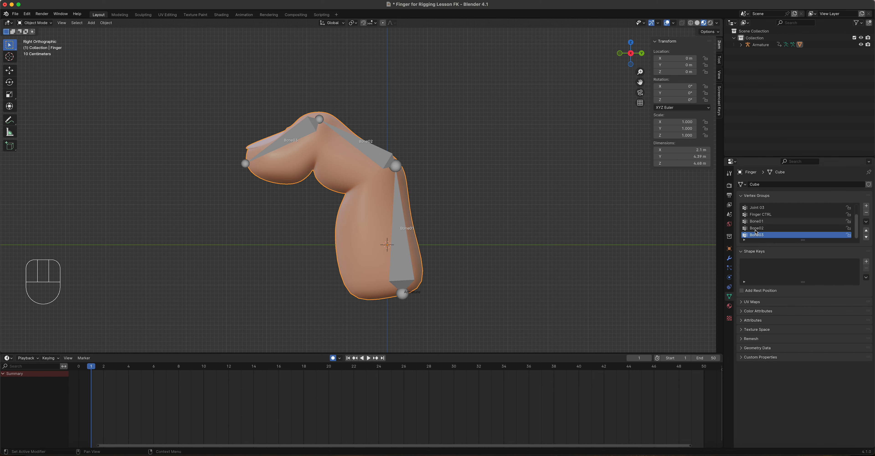
Remove the Finger CTRL and all Joint vertex groups from the finger mesh, keeping only Bone01, Bone02 and Bone03
click(768, 228)
click(767, 221)
click(765, 215)
click(764, 228)
click(762, 236)
click(781, 214)
click(866, 213)
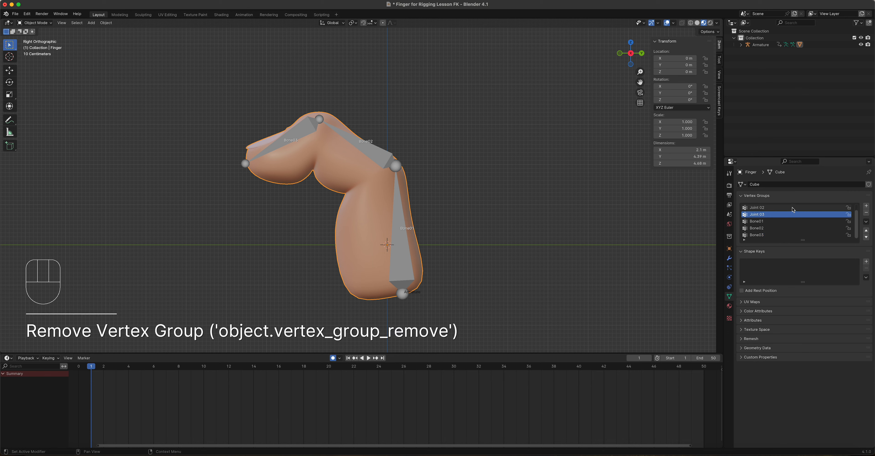
click(866, 213)
click(866, 213)
click(866, 213)
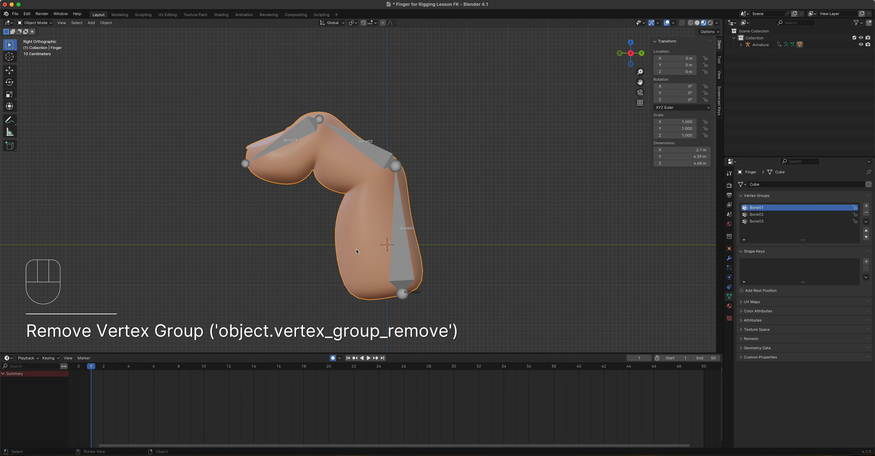
Preview Weight Paint mode with the armature and finger mesh selected, and return to Object Mode
click(305, 131)
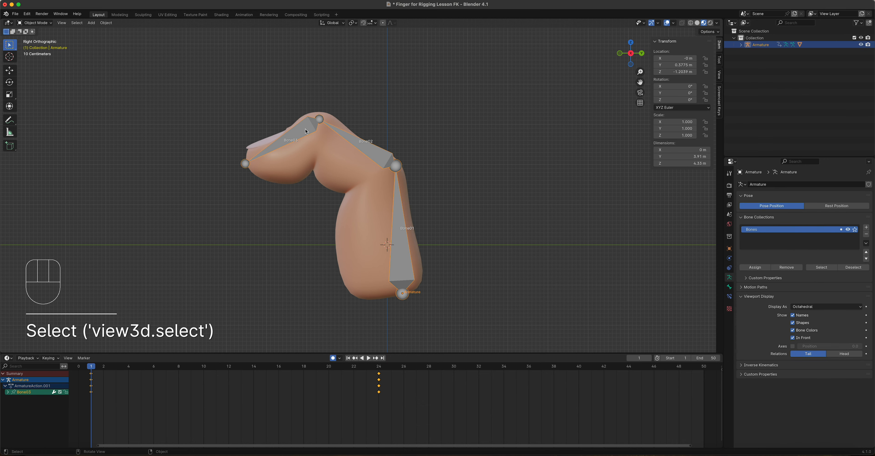
shift+click(355, 230)
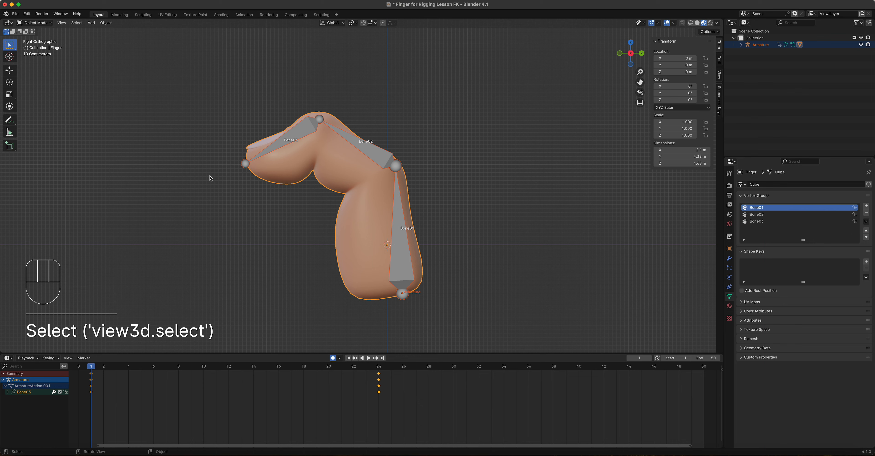
click(35, 22)
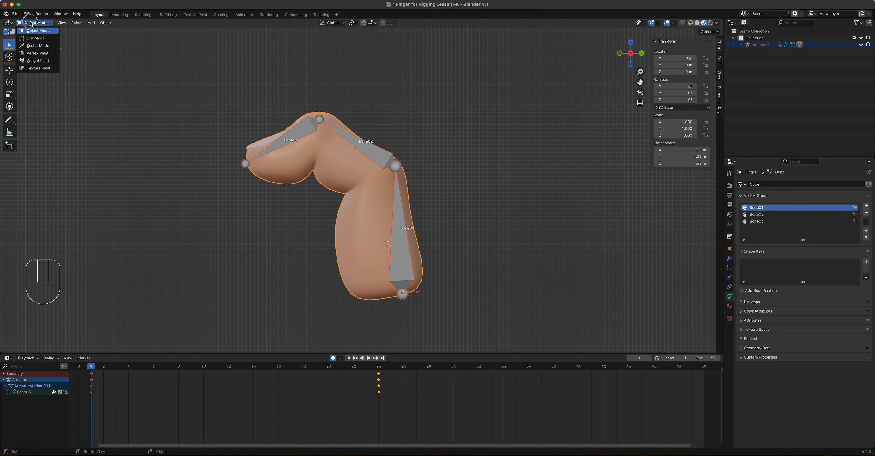
click(37, 60)
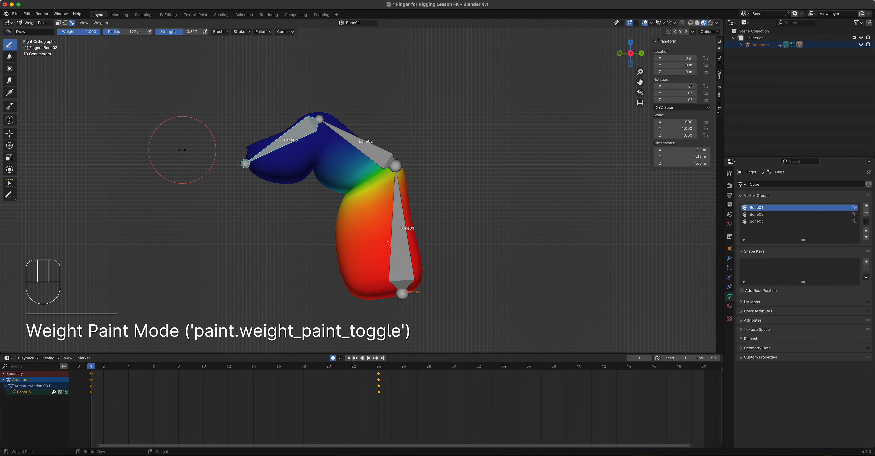
click(35, 22)
click(34, 30)
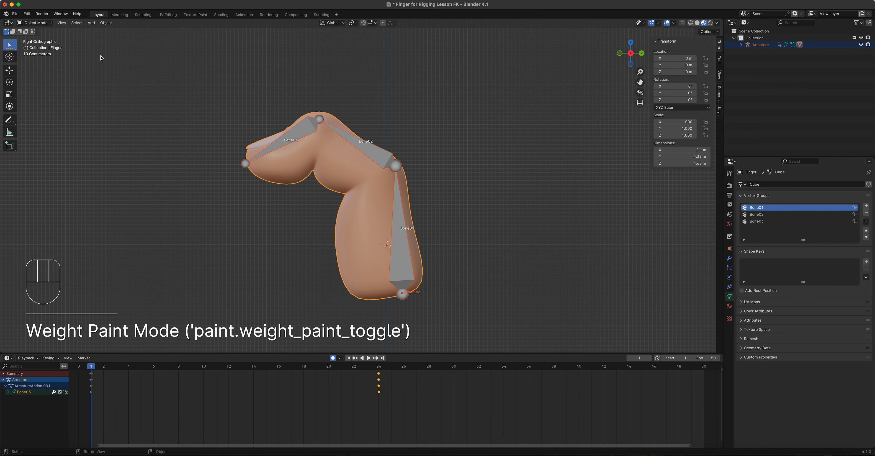
Select the armature and add the finger mesh as the active object, and switch to Weight Paint mode
click(318, 185)
click(371, 150)
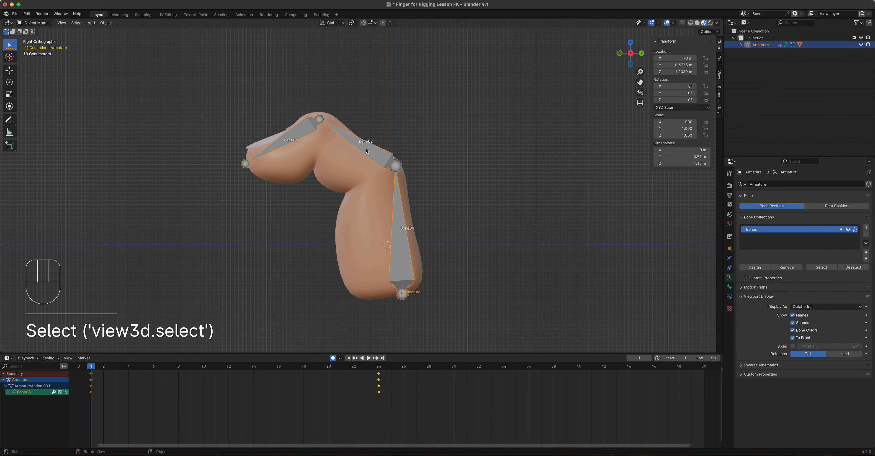
shift+click(347, 170)
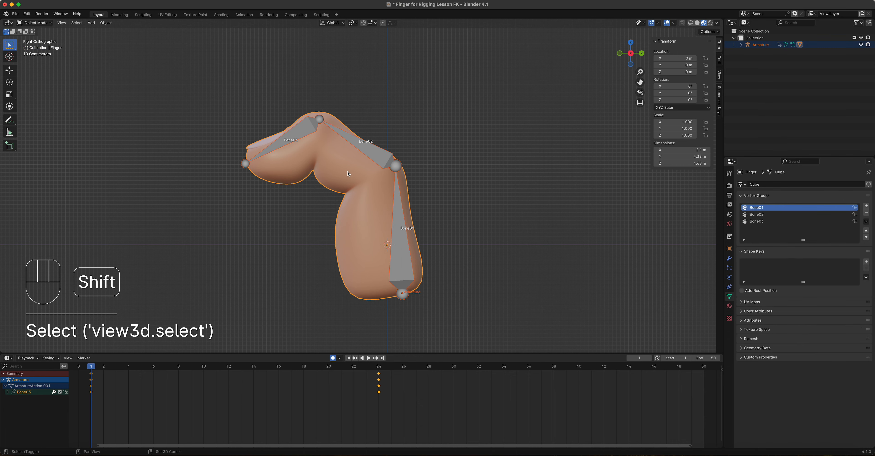
click(36, 23)
click(39, 61)
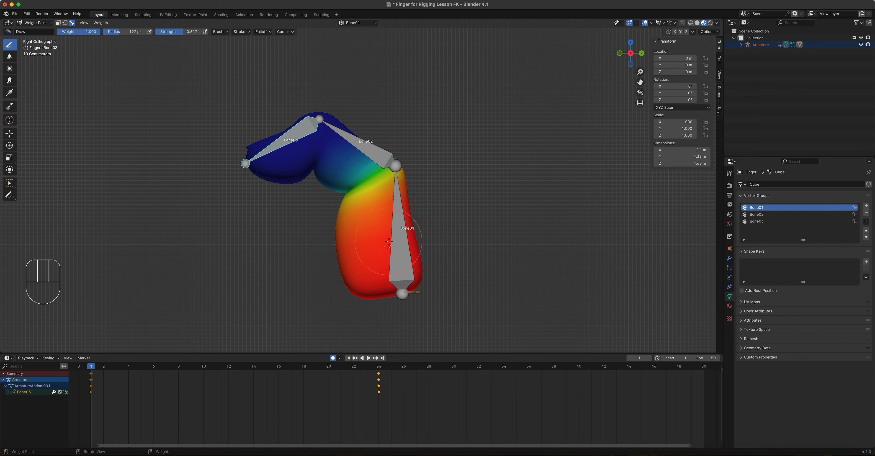
Review the Bone03 and Bone02 weights on the finger, leave Bone02 active, and undo the test stroke on the middle segment
alt+click(384, 156)
alt+click(291, 140)
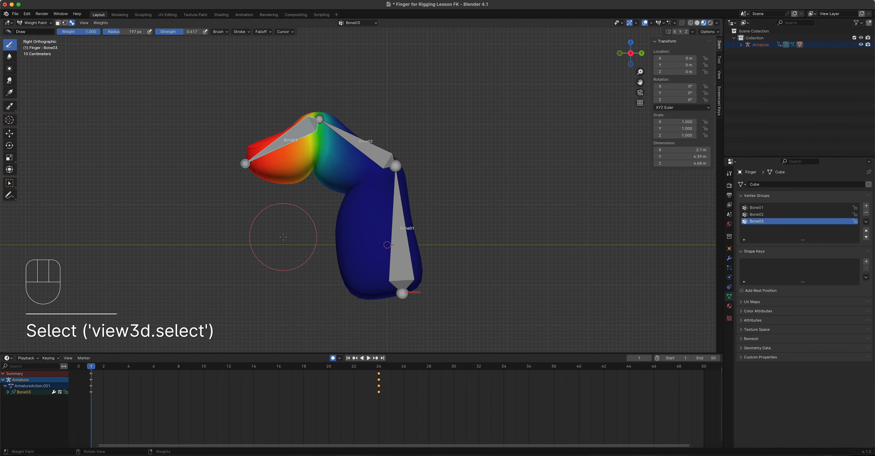
alt+click(369, 152)
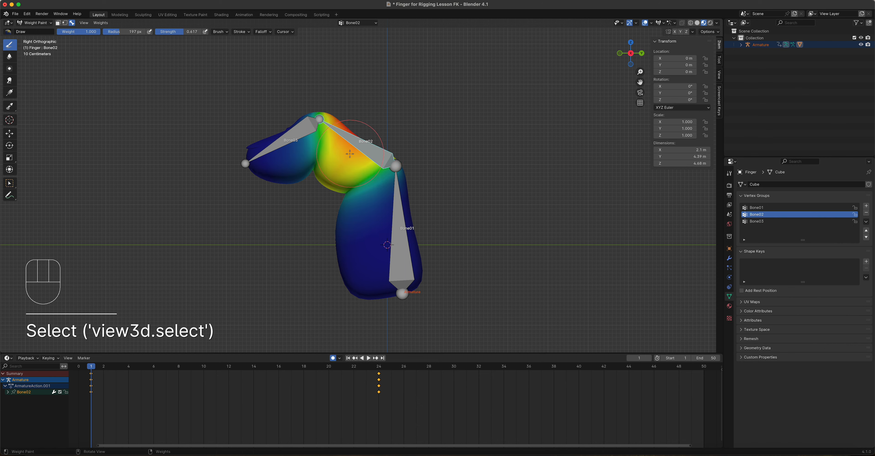
mouse_move(350, 153)
mouse_down()
mouse_move(333, 167)
mouse_move(359, 144)
mouse_move(336, 175)
mouse_move(352, 145)
mouse_up()
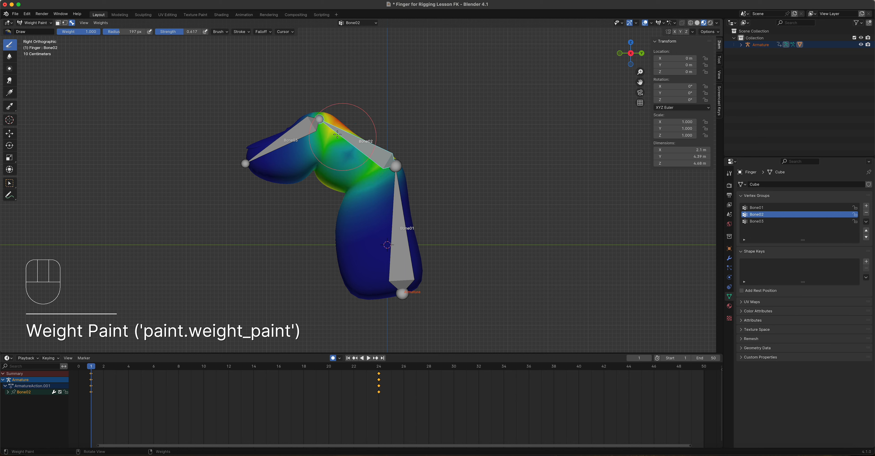
key(super+z)
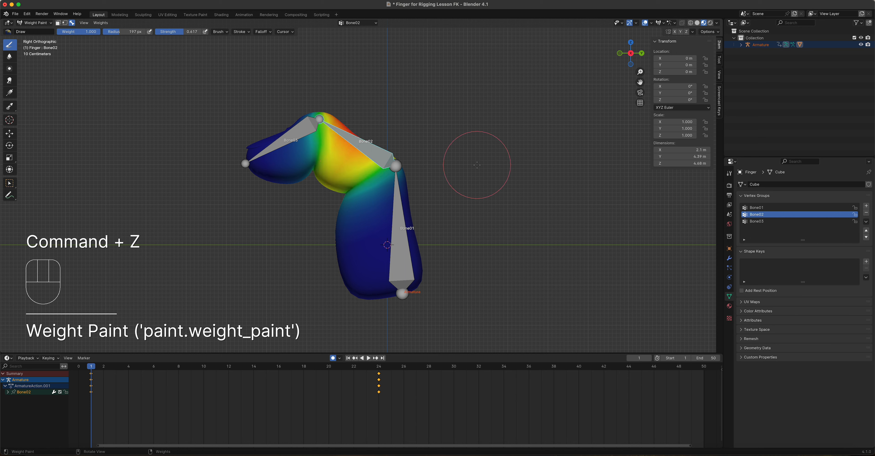
Move the animation to frame 15 and examine Bone02's weights along the partly bent finger
scroll(374, 165, up, 4)
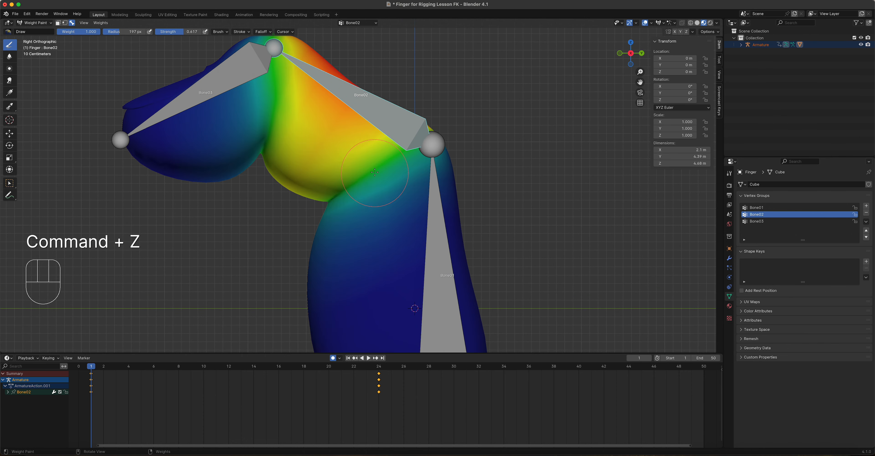
scroll(340, 149, down, 1)
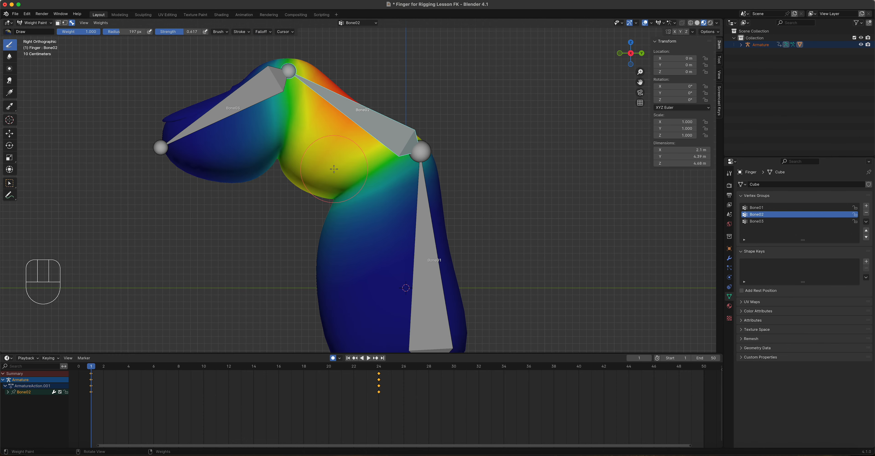
drag(92, 368, 266, 375)
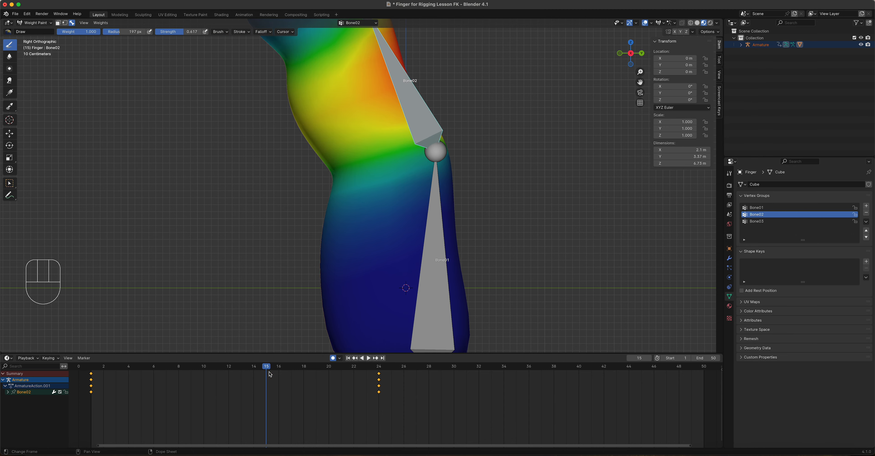
scroll(367, 266, down, 1)
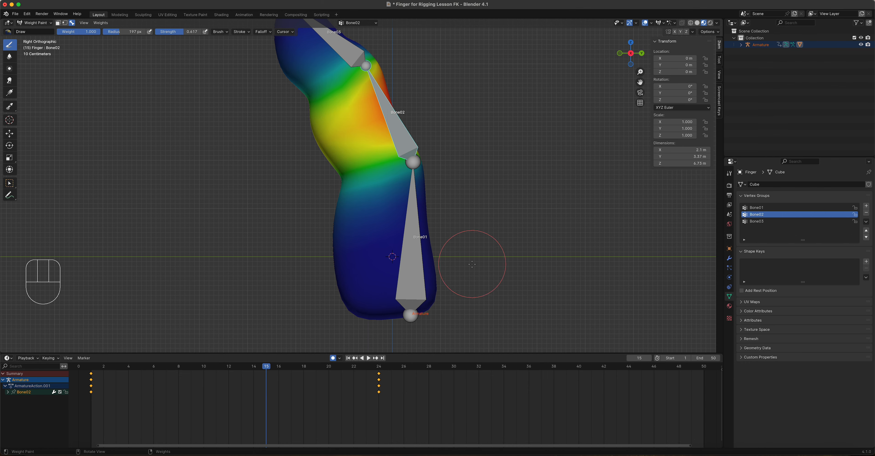
shift+middle_drag(388, 227, 375, 257)
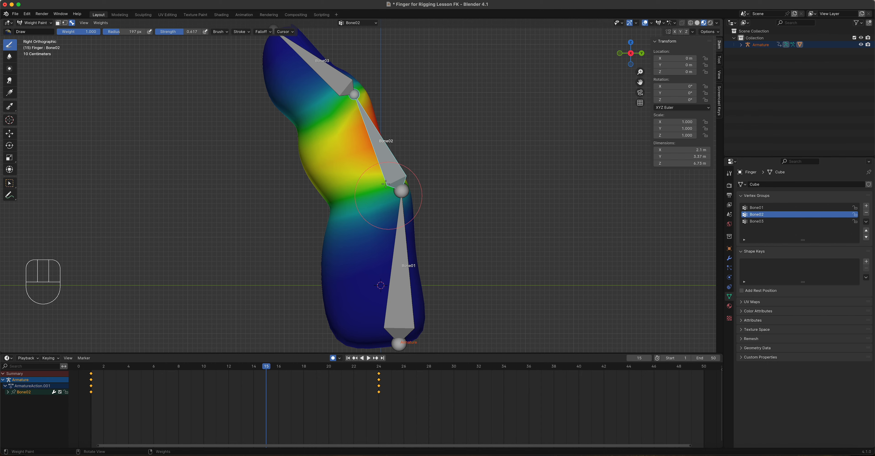
shift+middle_drag(357, 201, 356, 153)
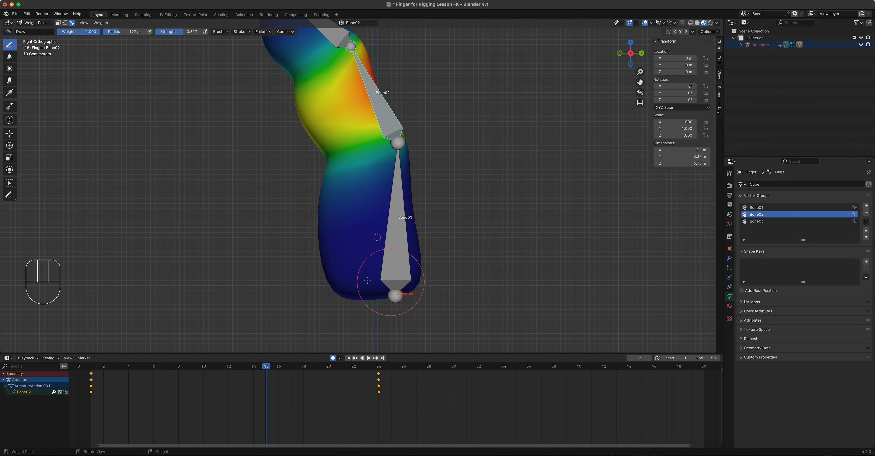
shift+middle_drag(458, 247, 474, 287)
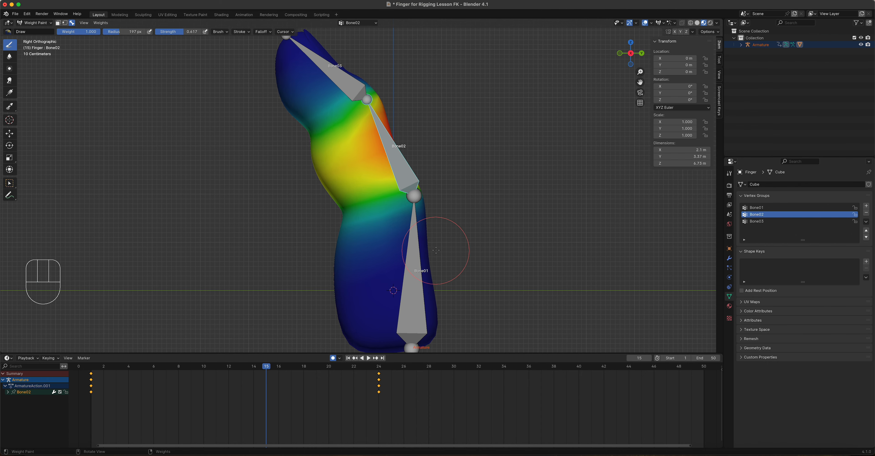
scroll(445, 254, down, 1)
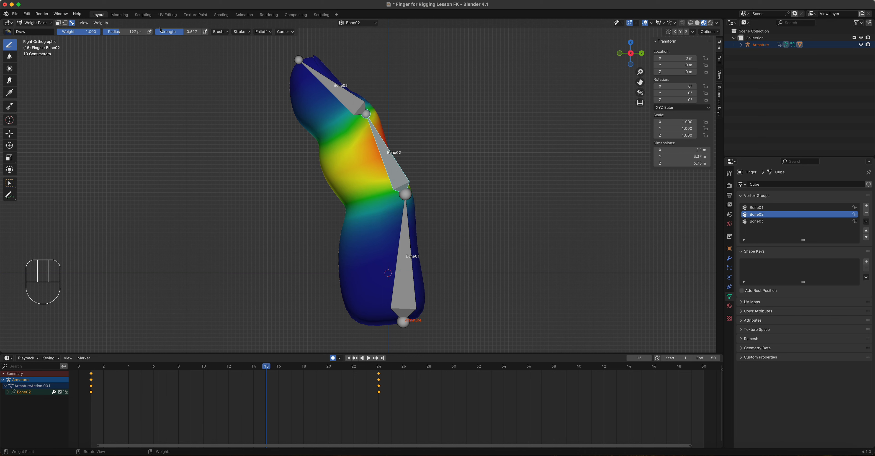
Subtract Bone02 weight from the upper part of the finger's base segment with the Draw brush, undoing the first stroke
click(226, 32)
mouse_move(374, 240)
mouse_down()
mouse_move(346, 246)
mouse_move(367, 248)
mouse_up()
key(super+z)
shift+middle_drag(391, 211, 404, 243)
mouse_move(400, 245)
mouse_down()
mouse_move(352, 248)
mouse_move(405, 242)
mouse_move(384, 258)
mouse_move(355, 238)
mouse_up()
middle_drag(355, 237, 363, 255)
mouse_move(364, 255)
mouse_down()
mouse_move(320, 245)
mouse_move(367, 245)
mouse_up()
Subtract Bone02 weight all around the fingertip segment with the Draw brush
shift+middle_drag(394, 132, 364, 246)
mouse_move(480, 195)
middle_down()
mouse_move(447, 213)
mouse_move(455, 164)
middle_up()
mouse_move(393, 114)
mouse_down()
mouse_move(384, 105)
mouse_move(419, 123)
mouse_move(411, 129)
mouse_up()
middle_drag(411, 129, 407, 97)
mouse_move(406, 97)
mouse_down()
mouse_move(407, 120)
mouse_move(393, 129)
mouse_up()
drag(410, 101, 411, 101)
middle_drag(411, 101, 335, 140)
drag(336, 140, 336, 140)
drag(394, 114, 395, 114)
middle_drag(395, 114, 351, 118)
drag(304, 136, 339, 116)
click(311, 136)
mouse_move(351, 117)
middle_down()
mouse_move(343, 88)
mouse_move(363, 91)
middle_up()
drag(363, 91, 384, 112)
middle_drag(385, 113, 407, 147)
drag(351, 146, 346, 143)
middle_drag(350, 134, 399, 116)
drag(357, 135, 394, 122)
middle_drag(394, 123, 347, 124)
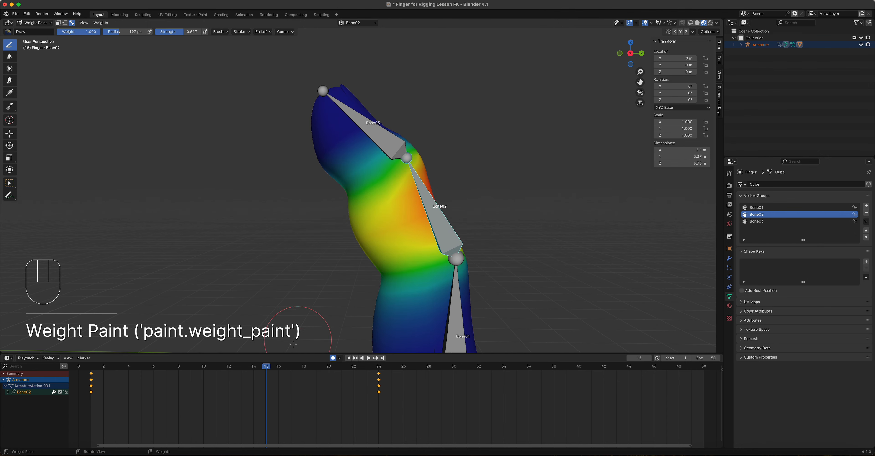
Move the animation to frame 0 and set the brush blend mode to Add
drag(270, 371, 72, 419)
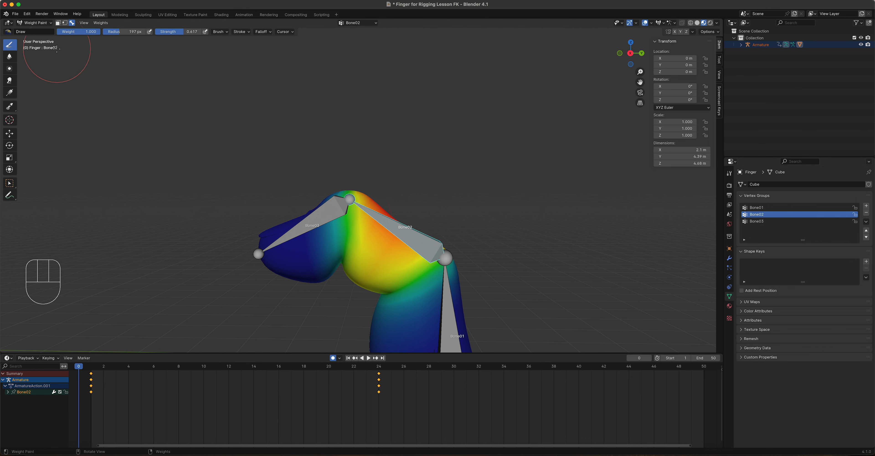
click(226, 33)
click(225, 45)
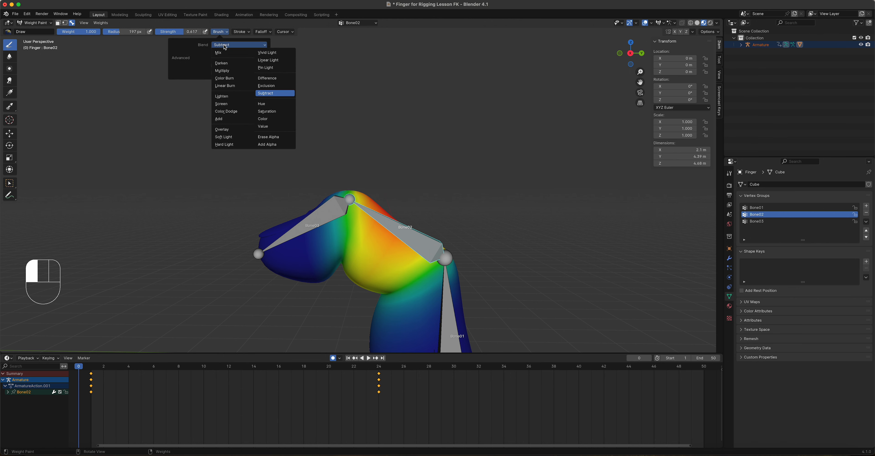
click(219, 119)
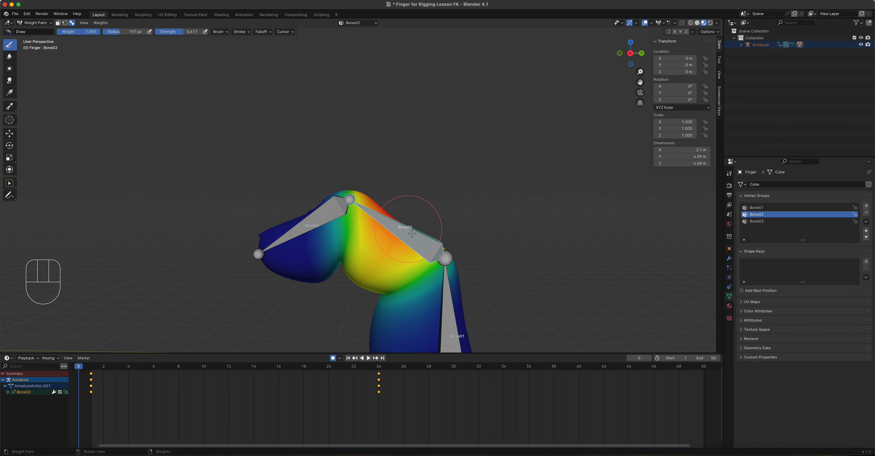
Set the brush strength to 0.559 and its weight to 0.730 for painting the middle segment
scroll(397, 223, up, 3)
shift+middle_drag(418, 238, 403, 107)
scroll(398, 153, up, 1)
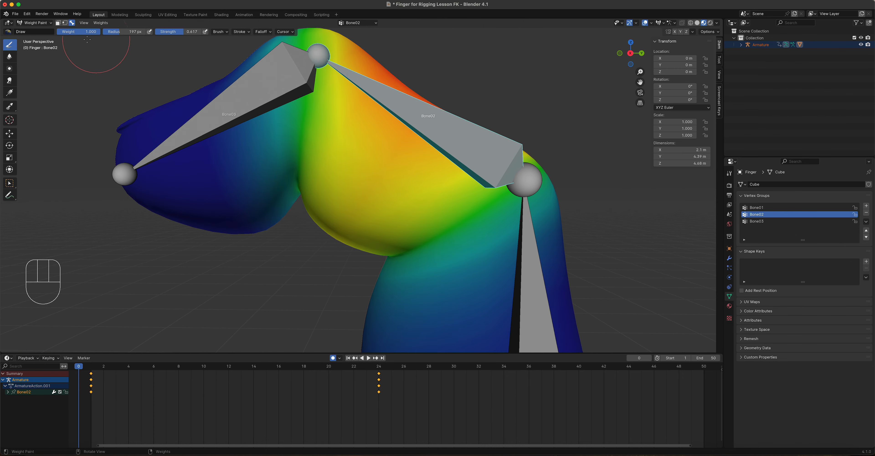
click(125, 32)
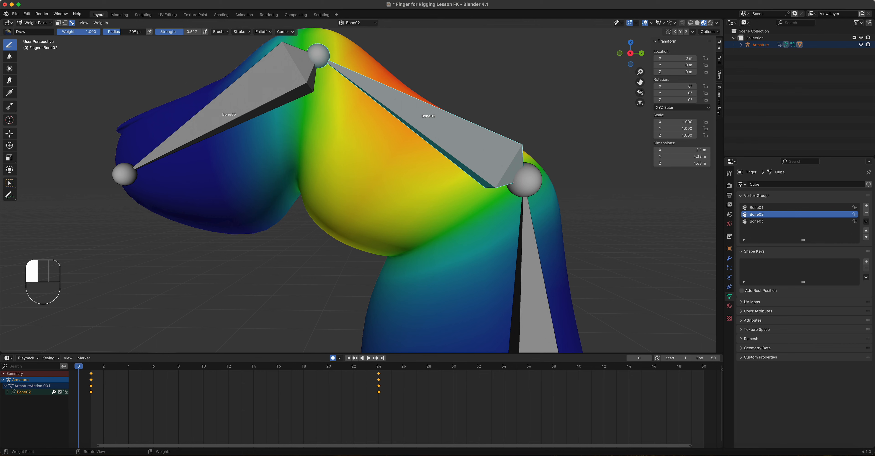
drag(125, 32, 141, 40)
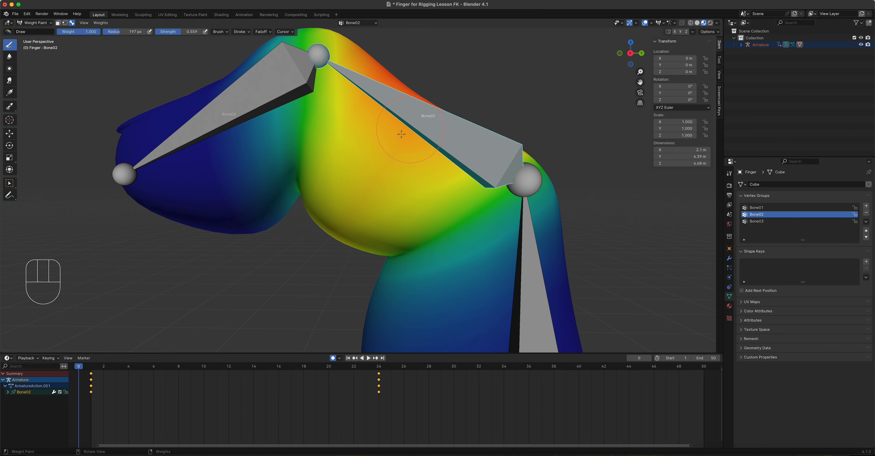
click(95, 34)
Add Bone02 weight around the middle segment of the bent finger with the Draw brush
mouse_move(416, 127)
mouse_down()
mouse_move(391, 146)
mouse_move(400, 139)
mouse_up()
click(408, 132)
middle_drag(429, 116, 337, 140)
drag(338, 140, 389, 128)
middle_drag(388, 128, 306, 125)
drag(306, 125, 307, 131)
middle_drag(307, 132, 320, 178)
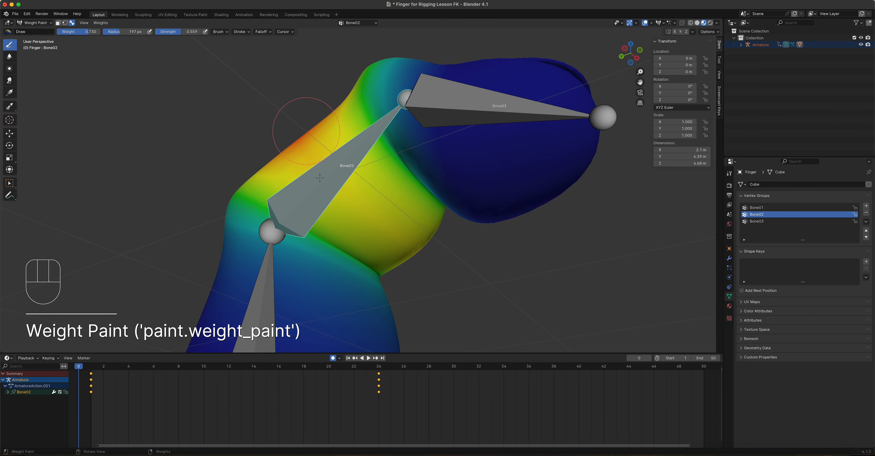
Move the animation to frame 23 and bring the straightened finger's middle segment into view
drag(93, 380, 365, 377)
scroll(323, 156, down, 1)
middle_drag(321, 156, 348, 136)
scroll(327, 200, down, 1)
middle_drag(327, 200, 351, 153)
Undo the stroke across the middle segment and set the brush strength to 0.364 and weight to 0.506
drag(366, 135, 359, 135)
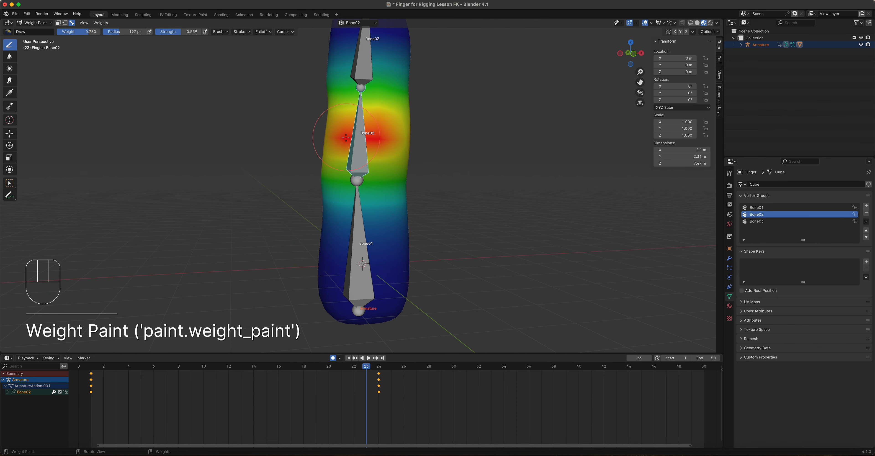
key(super+z)
drag(182, 32, 171, 32)
drag(87, 34, 78, 34)
Add Bone02 weight in a band all around the middle segment of the straightened finger
drag(376, 136, 344, 137)
drag(344, 137, 413, 141)
middle_drag(426, 143, 312, 142)
drag(406, 140, 420, 135)
middle_drag(328, 138, 435, 141)
drag(368, 139, 301, 136)
middle_drag(301, 137, 327, 151)
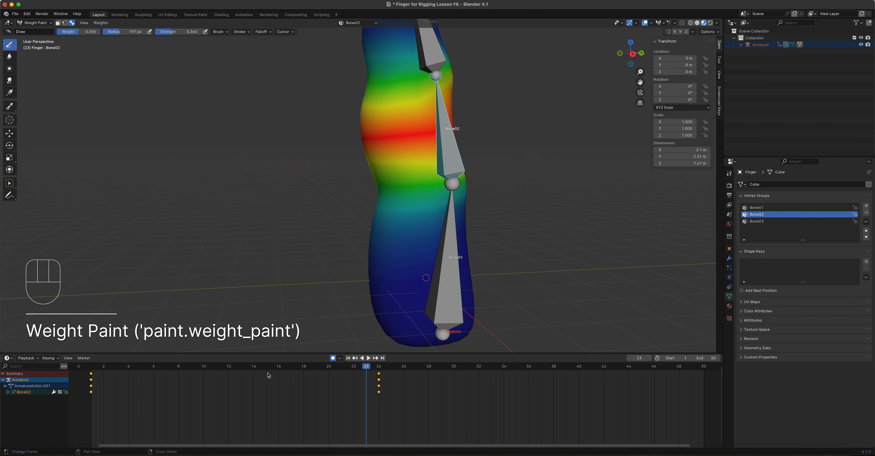
Move the animation to frame 2, examine the bent finger's Bone02 weights, and return to Object Mode
drag(361, 371, 103, 389)
middle_drag(215, 312, 488, 189)
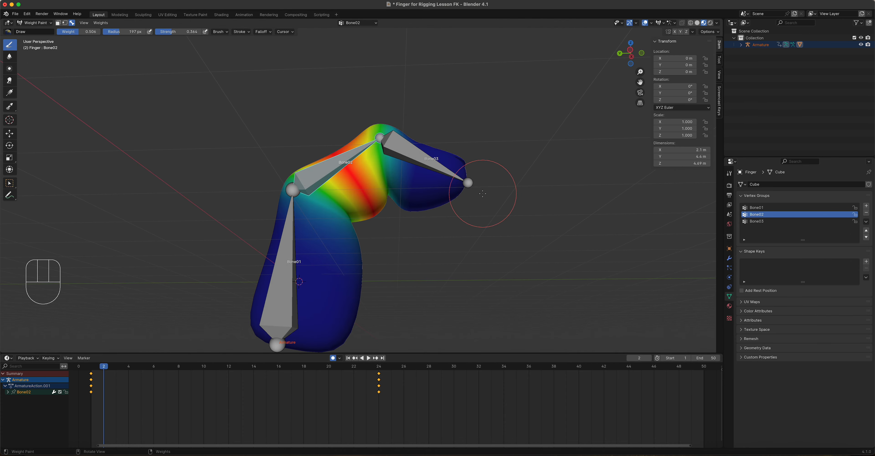
middle_drag(265, 129, 209, 120)
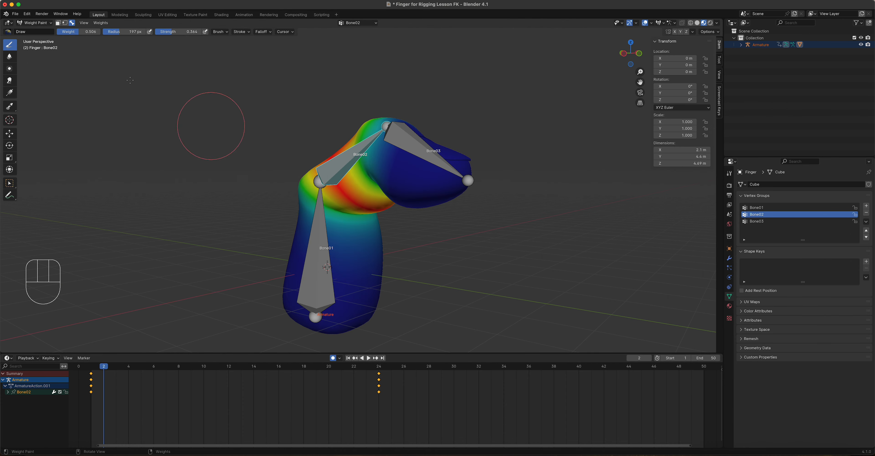
click(43, 26)
click(42, 29)
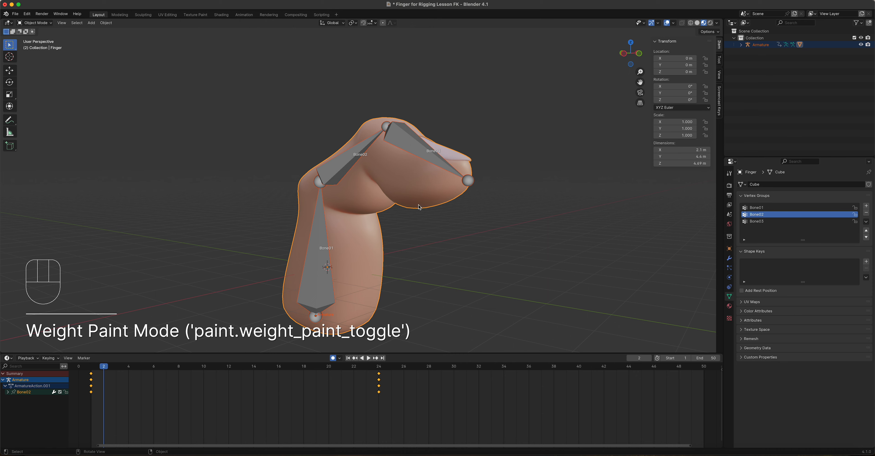
Scrub the animation to frame 7 and back to frame 1 to examine how the finger mesh deforms
middle_drag(419, 207, 453, 226)
drag(120, 369, 166, 390)
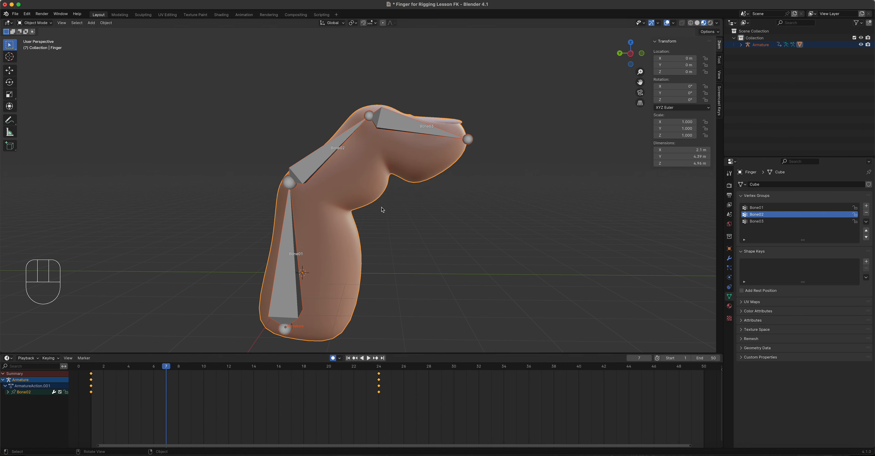
drag(169, 369, 91, 396)
middle_drag(410, 316, 411, 260)
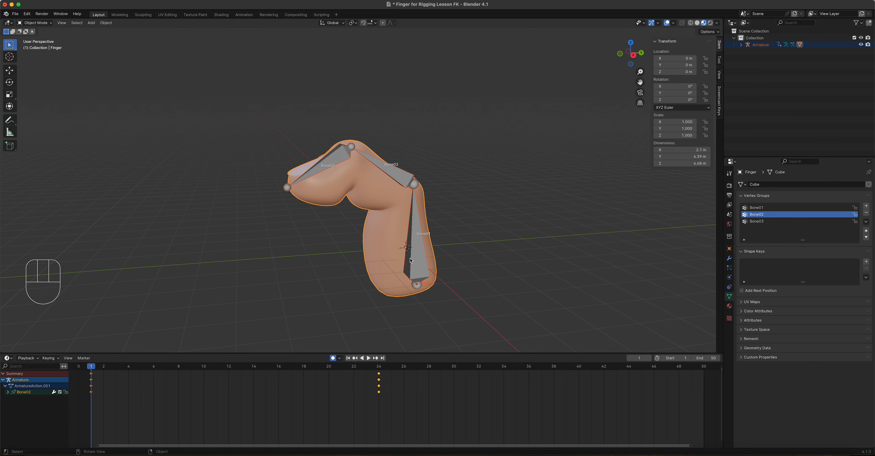
Select the armature in the right orthographic view, switch it to Pose Mode and select Bone01
key(KP_3)
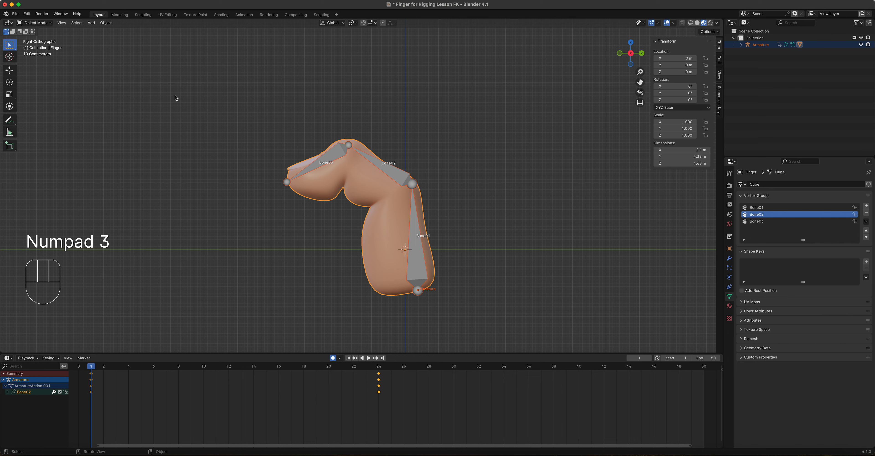
click(343, 155)
click(36, 24)
click(37, 43)
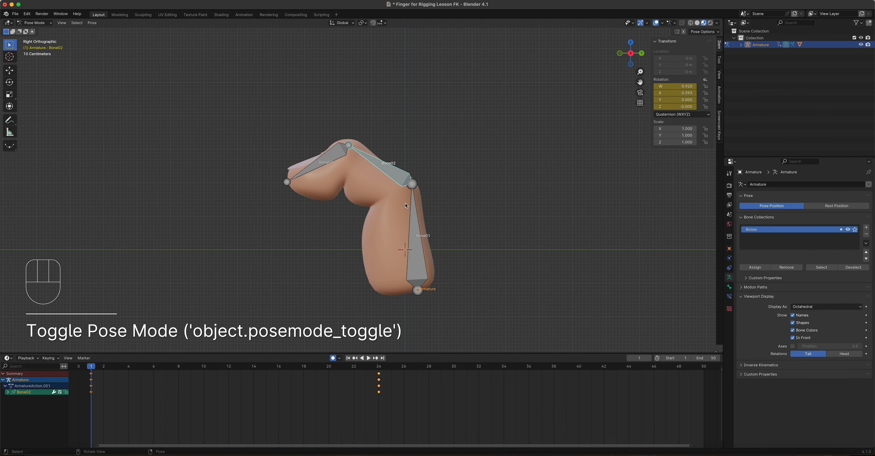
click(428, 251)
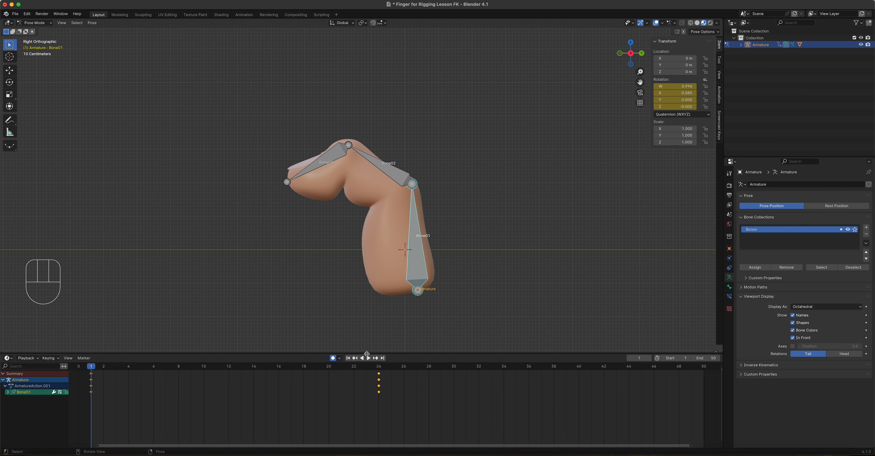
Clear the pose rotation of all three bones at frame 2
drag(97, 368, 104, 399)
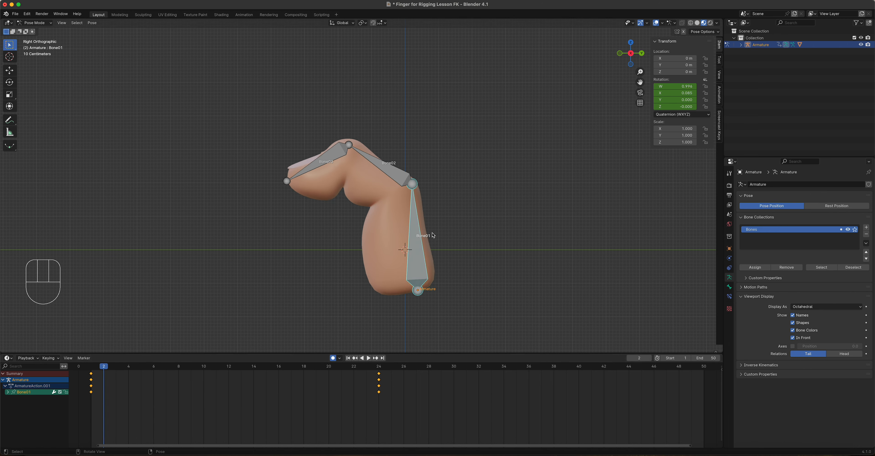
key(a)
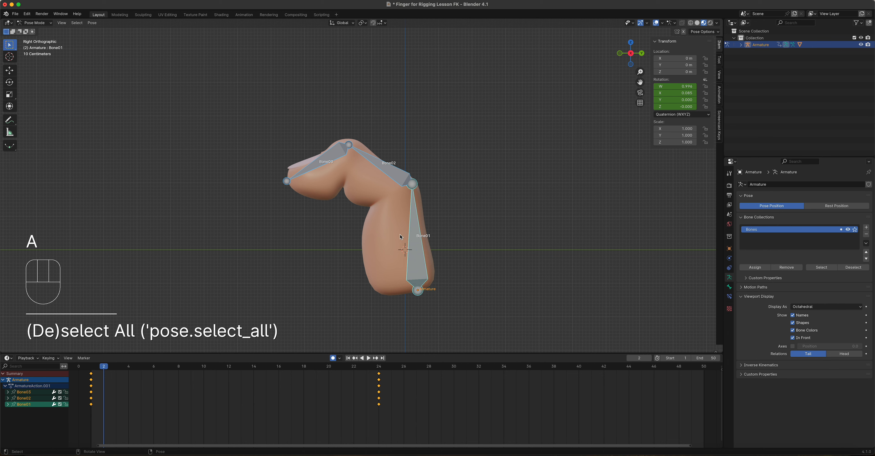
key(alt+r)
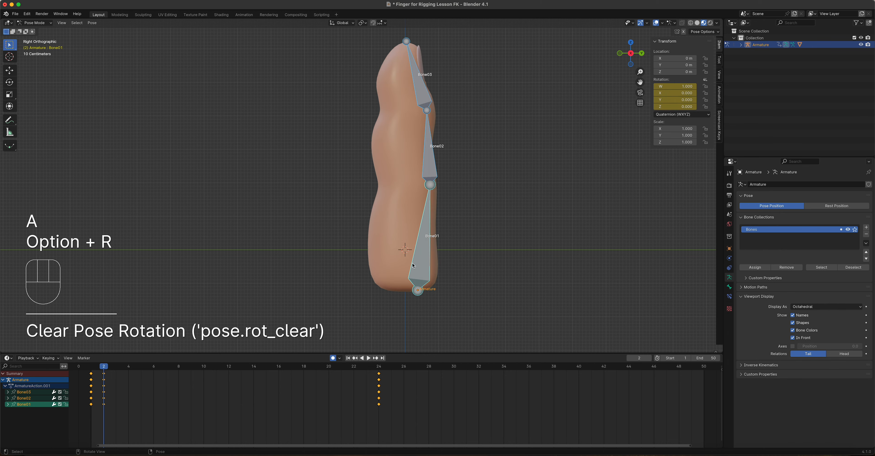
Delete all keyframes of Bone01, Bone02 and Bone03
drag(434, 427, 79, 367)
key(x)
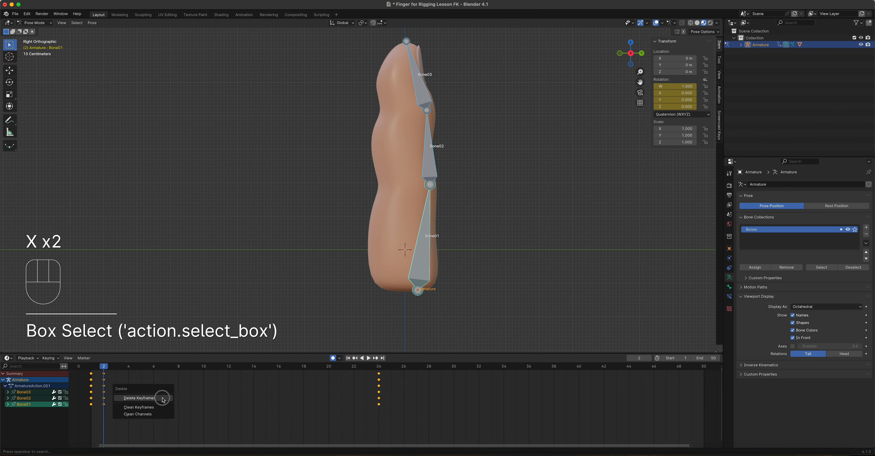
click(163, 399)
Return the animation to frame 1 and select only Bone01
click(98, 371)
drag(97, 370, 91, 370)
click(428, 234)
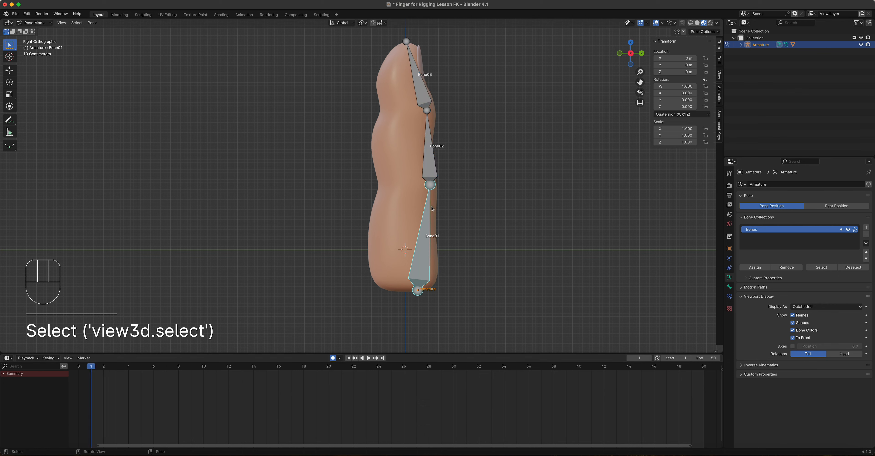
Add a Copy Rotation bone constraint to Bone02 with Armature as target object and Bone01 as target bone
click(38, 23)
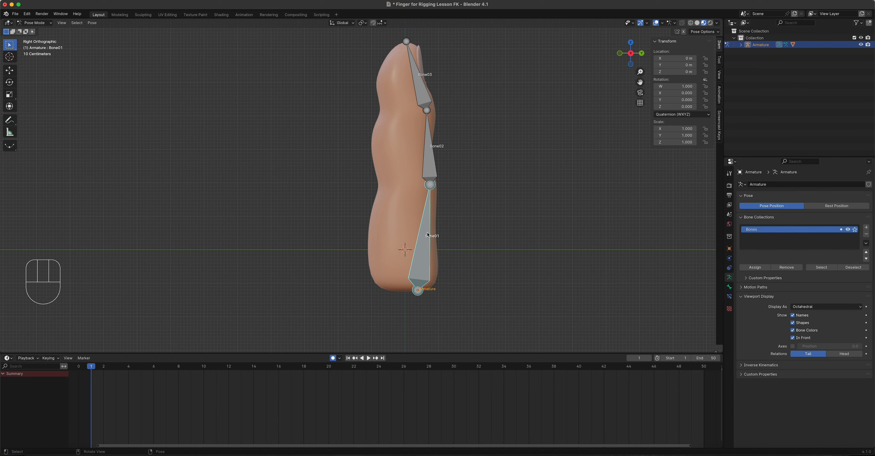
click(428, 165)
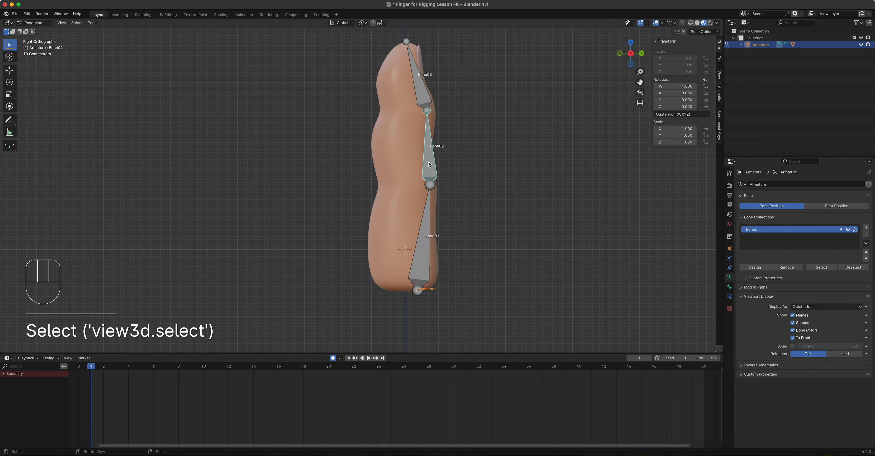
click(729, 296)
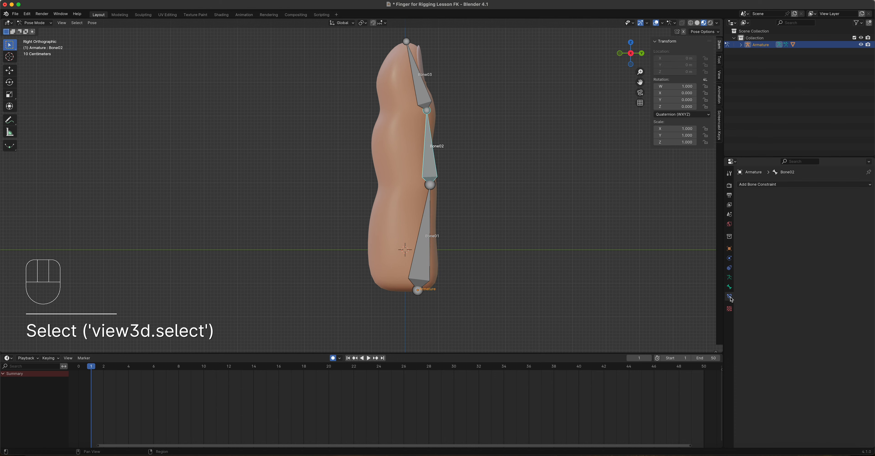
click(761, 185)
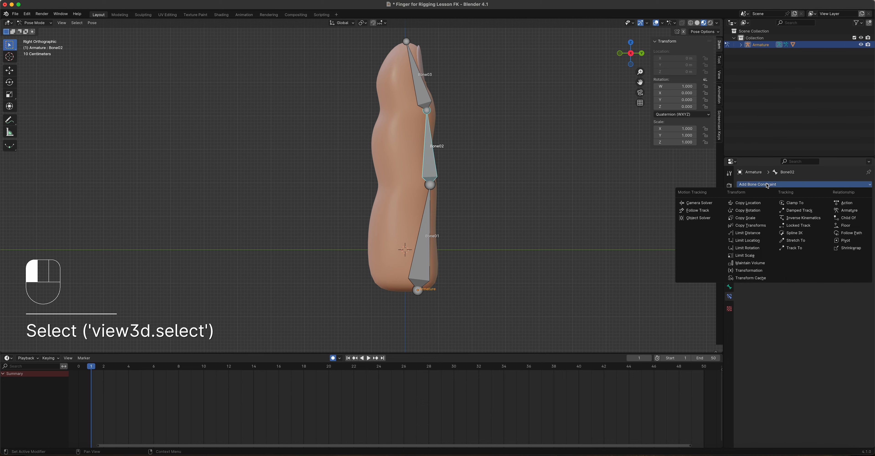
click(759, 214)
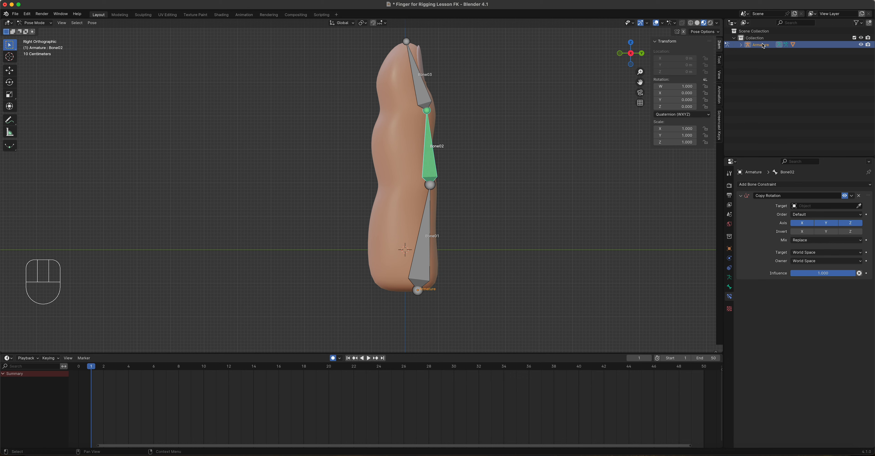
click(828, 206)
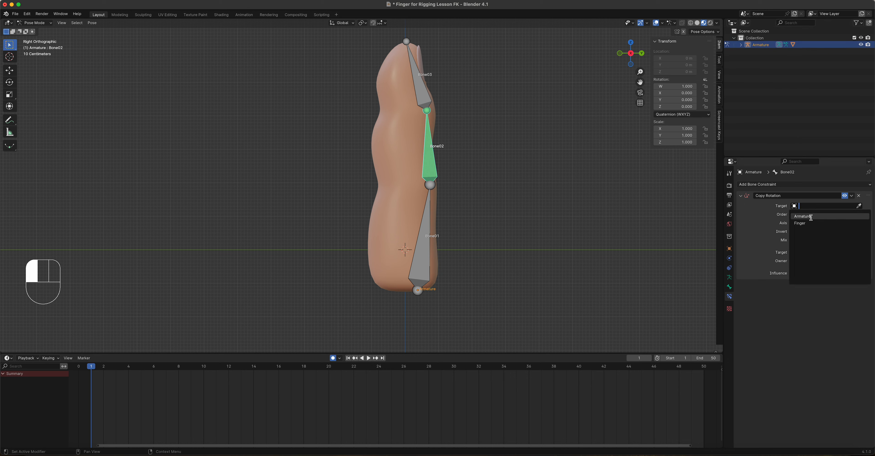
click(802, 217)
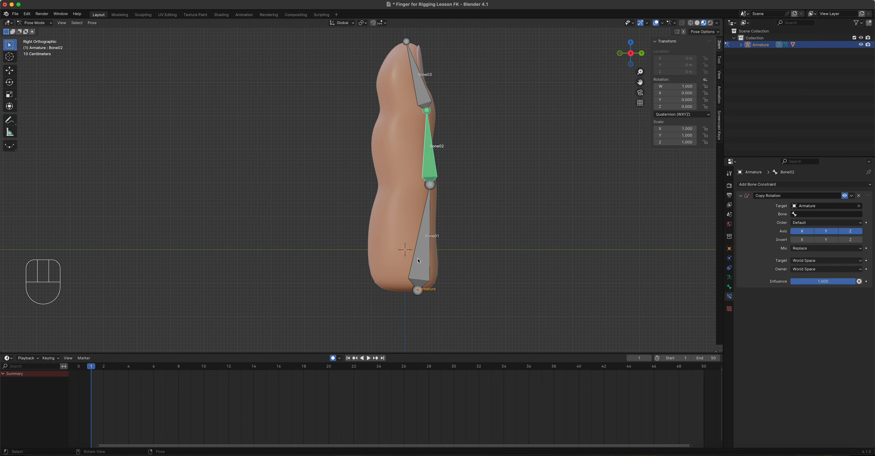
click(802, 214)
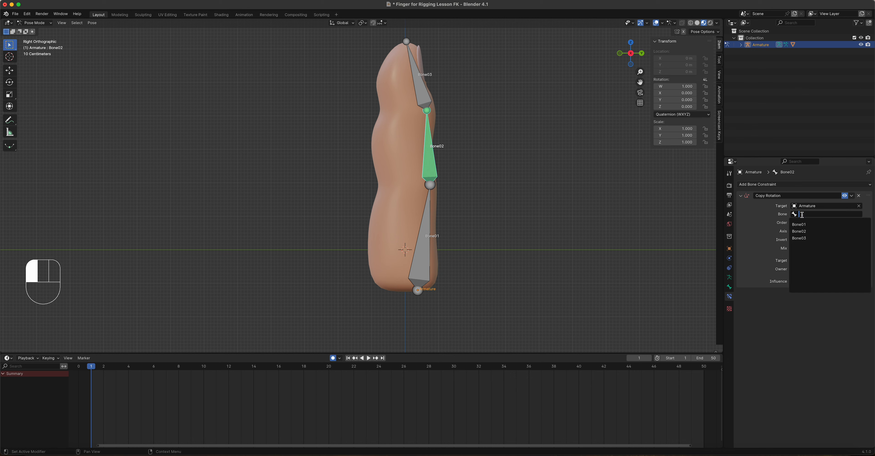
click(812, 225)
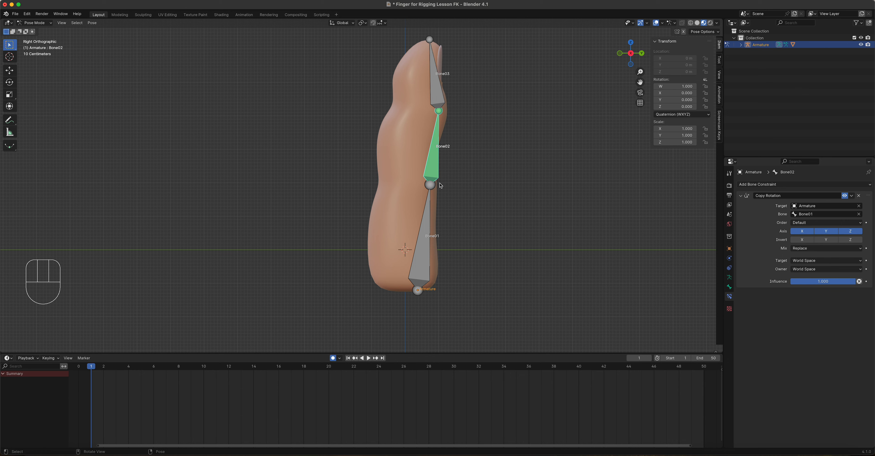
Give Bone03 a Copy Rotation constraint targeting Bone02 of the Armature
click(438, 95)
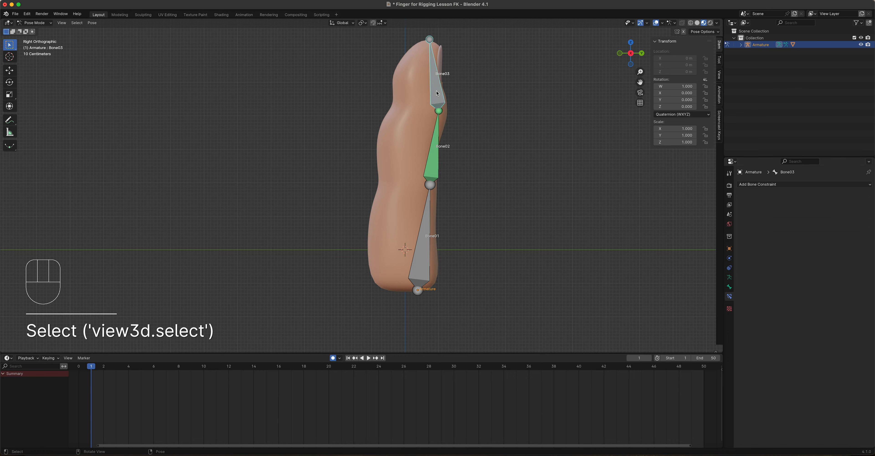
click(765, 184)
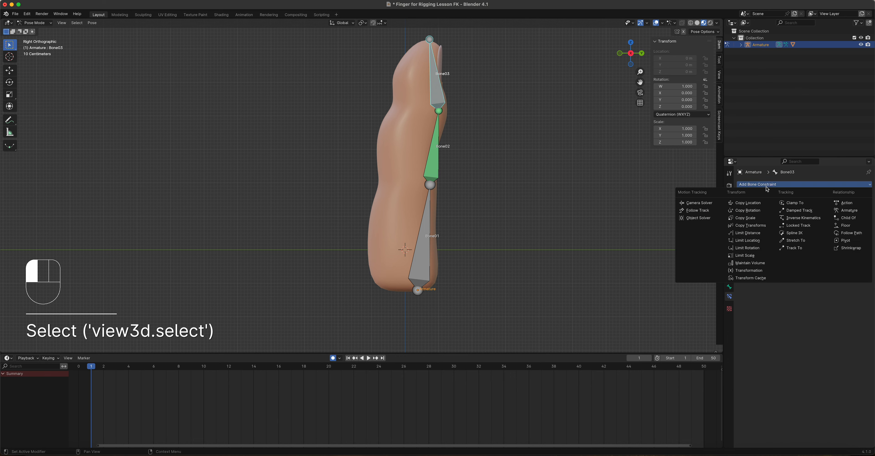
click(757, 212)
click(813, 207)
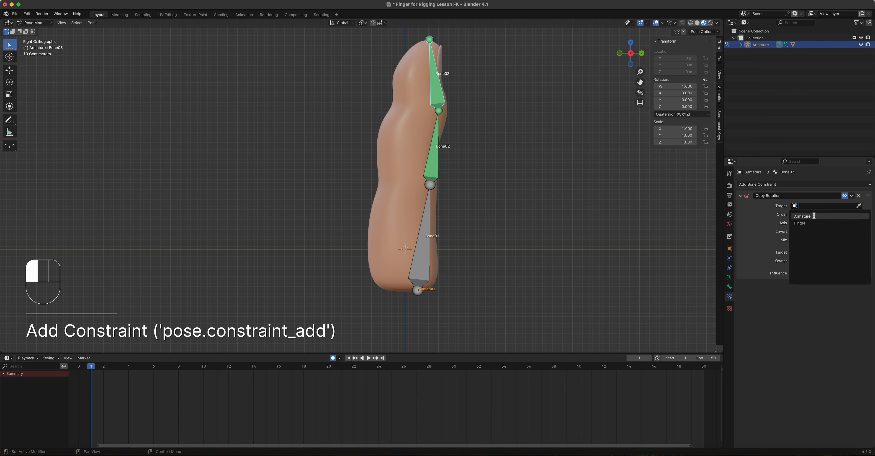
click(814, 215)
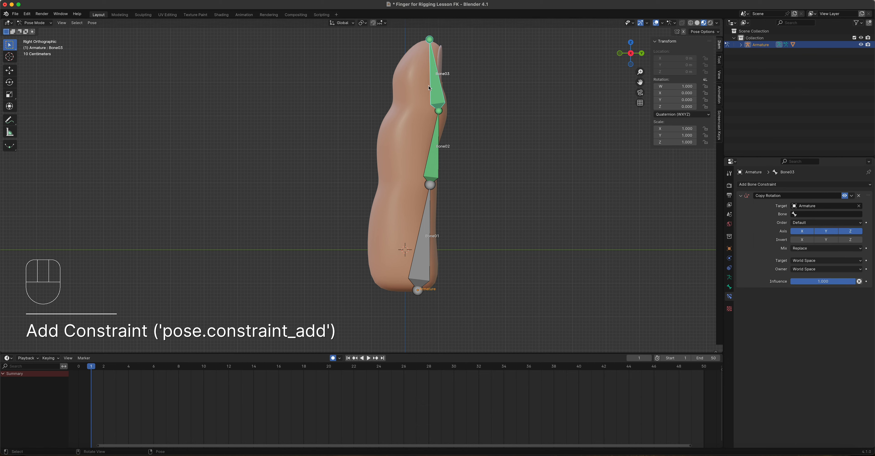
click(813, 215)
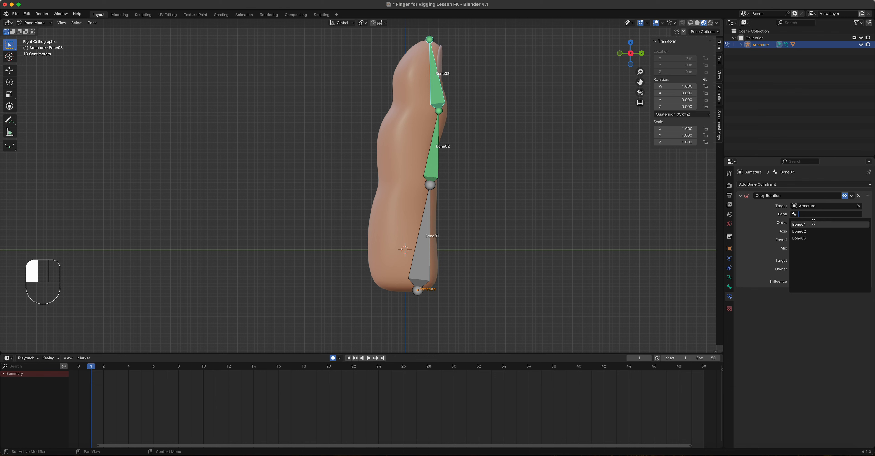
click(813, 231)
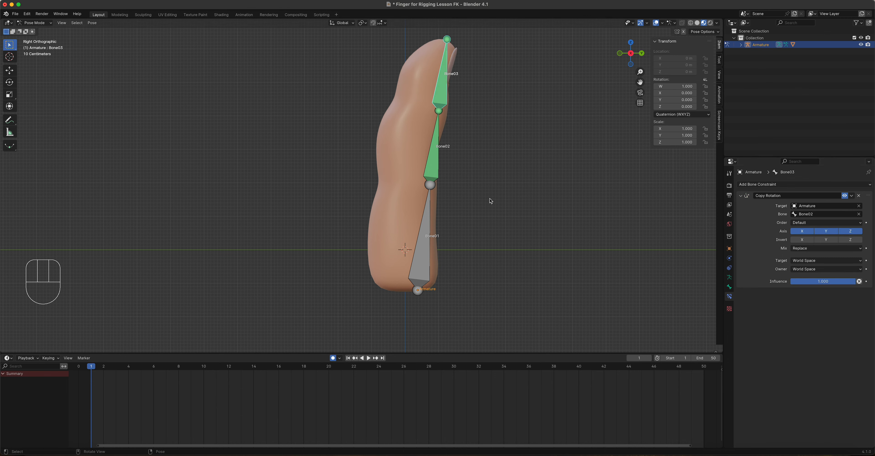
Try rotating Bone01 to test the Copy Rotation constraints, and cancel the rotation
click(425, 220)
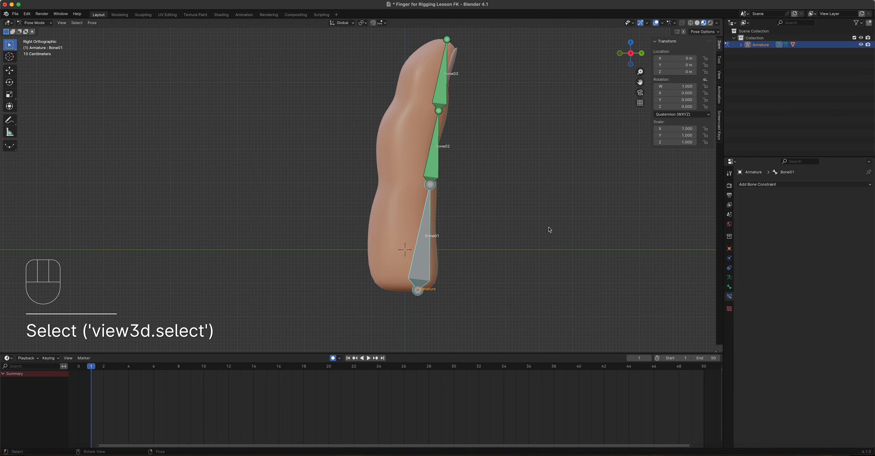
key(r)
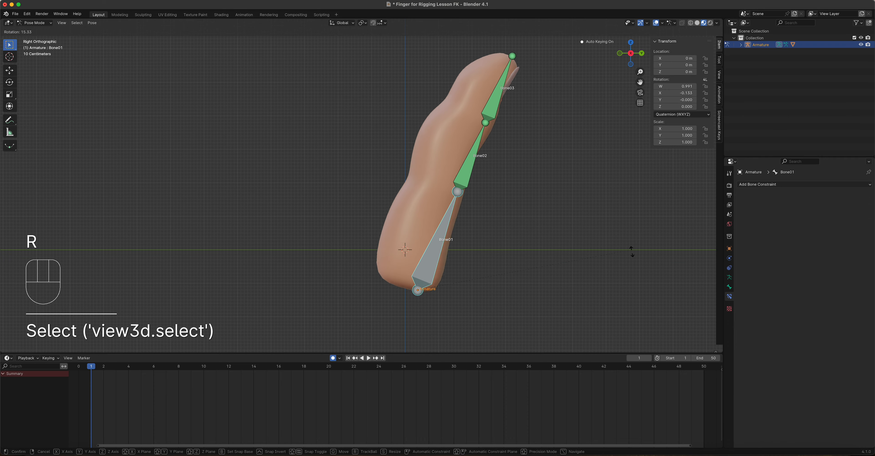
right_click(527, 220)
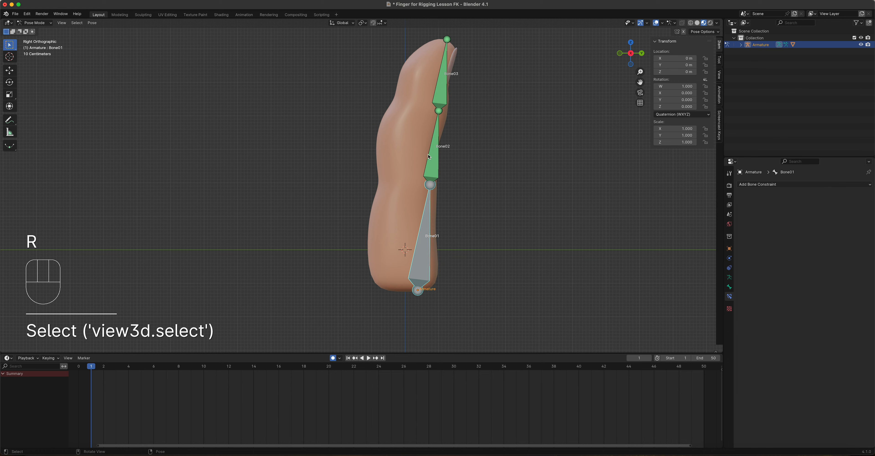
Set both the target and owner space of Bone02's Copy Rotation constraint to Local Space
click(434, 160)
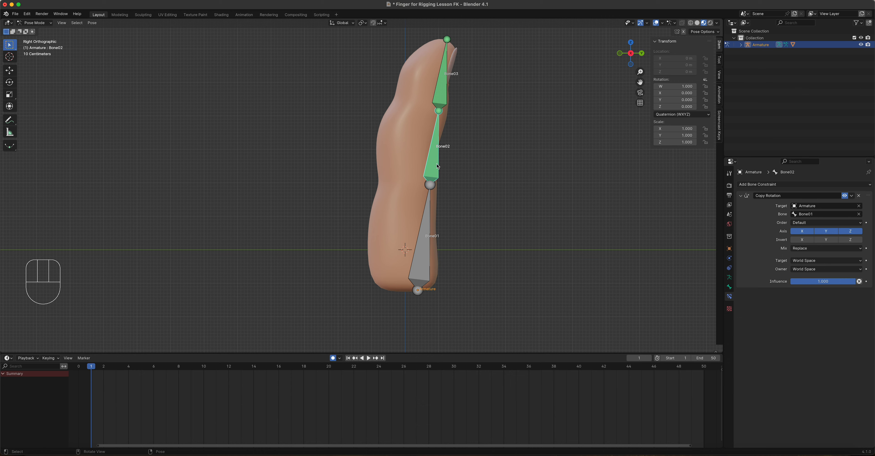
click(811, 261)
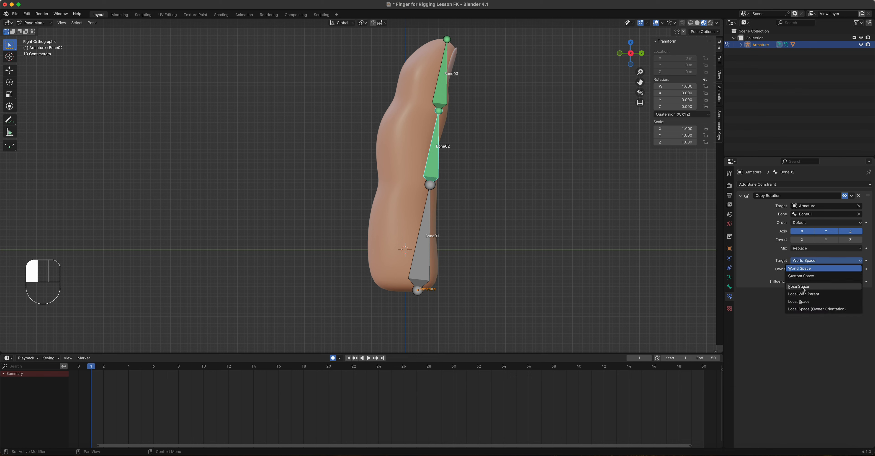
click(803, 303)
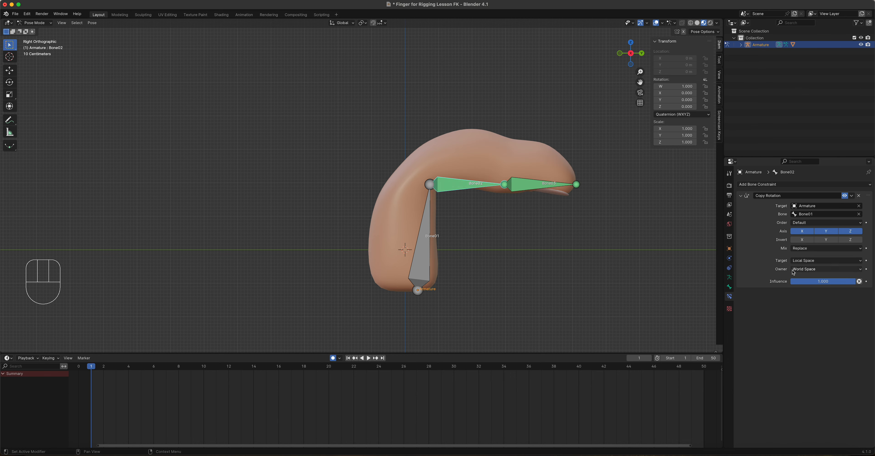
click(809, 270)
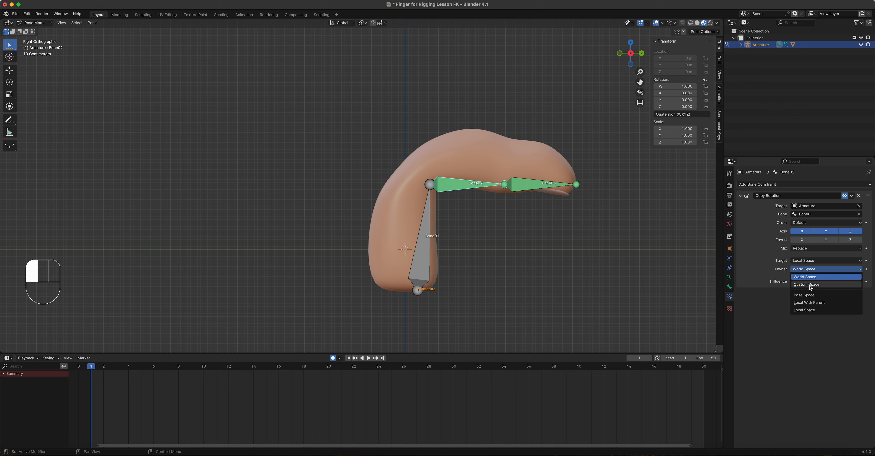
click(812, 315)
Switch the target and owner of Bone03's Copy Rotation constraint to Local Space
click(428, 91)
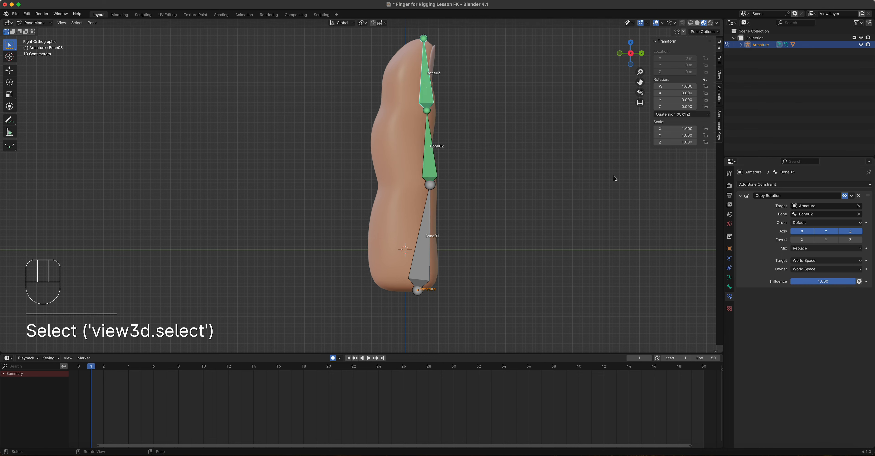
click(811, 260)
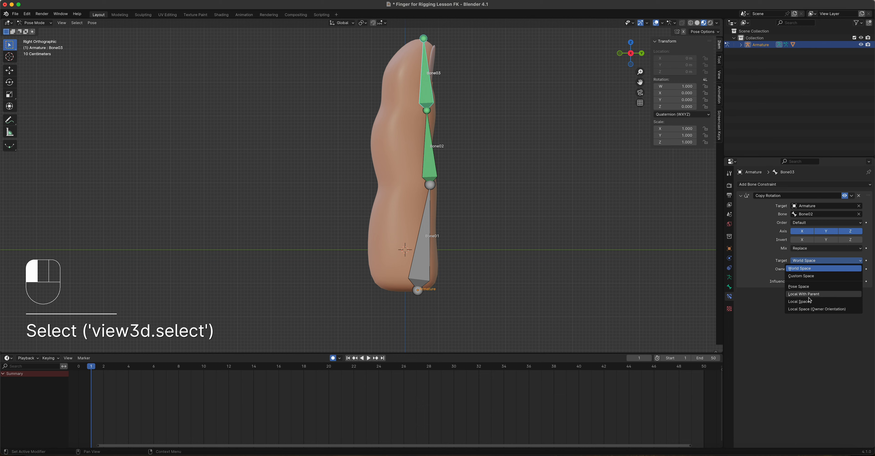
click(800, 301)
click(800, 269)
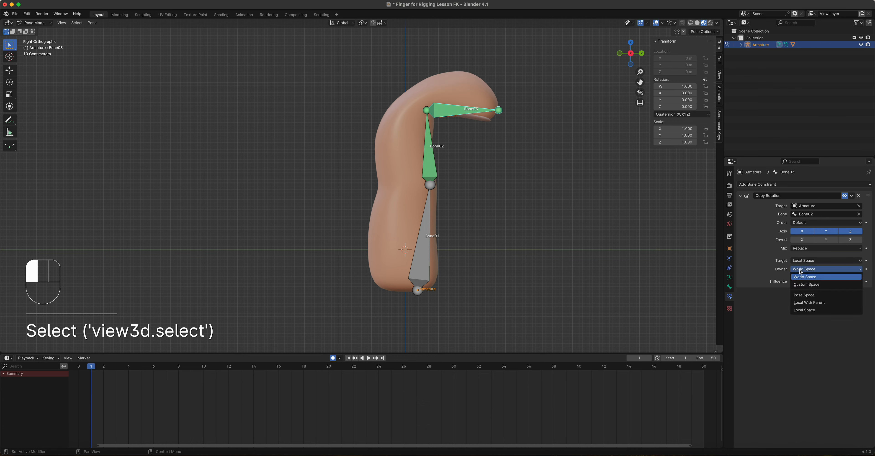
click(808, 309)
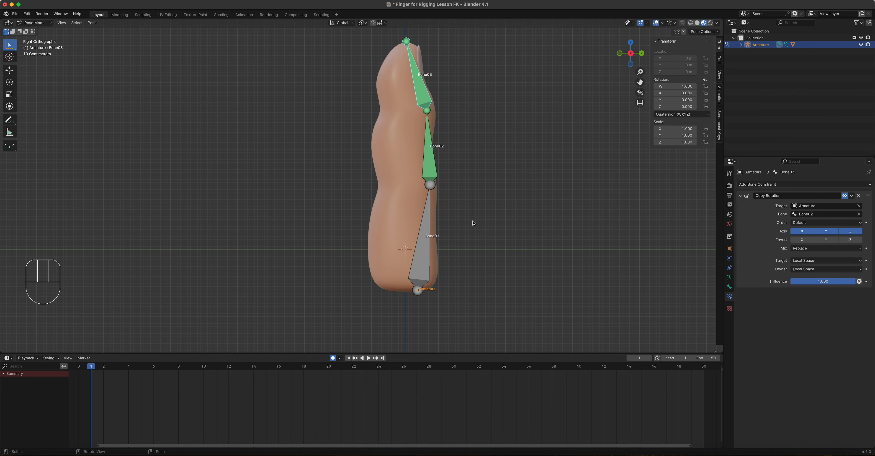
Test-rotate Bone01 and Bone02 in turn to check how the chain follows, cancelling each rotation
click(428, 243)
key(r)
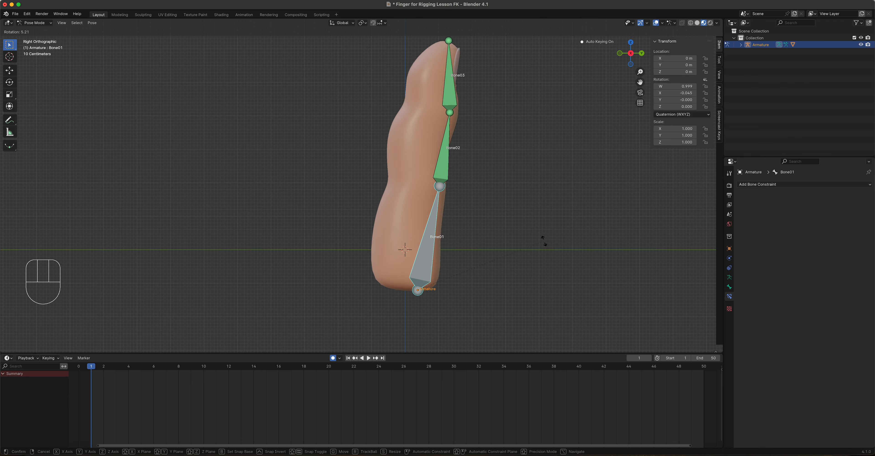
key(Escape)
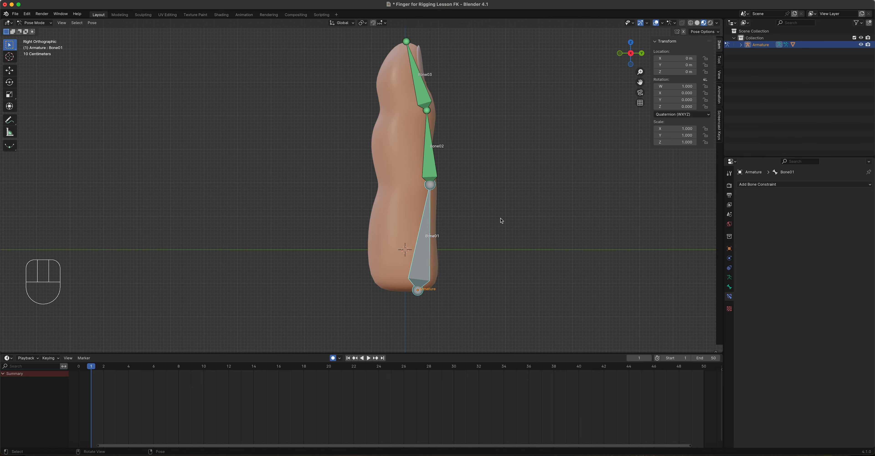
click(432, 157)
key(r)
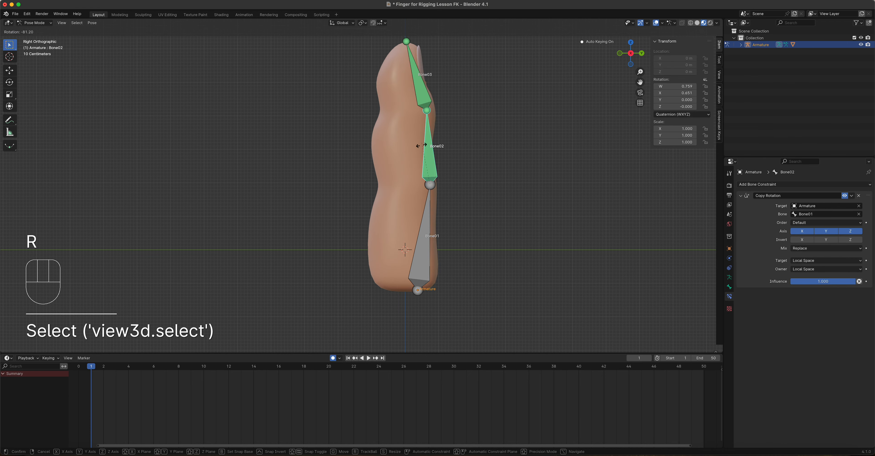
key(Escape)
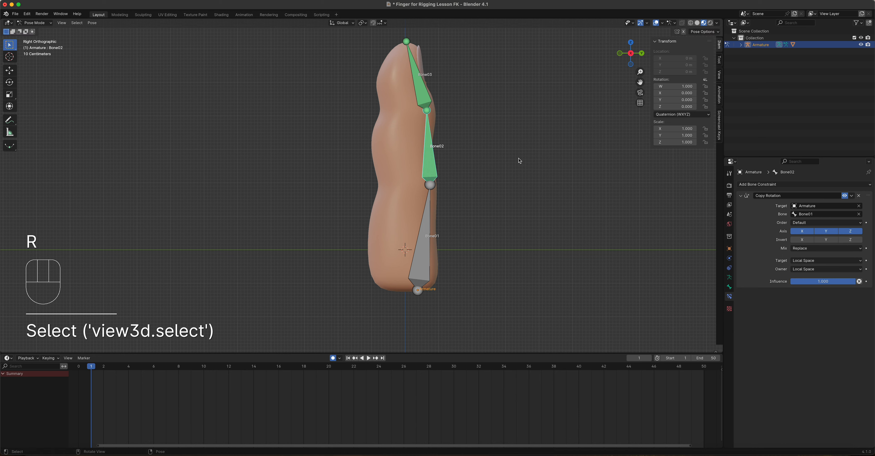
Rotate Bone01 once more to test the finger's curl in both upper bones, and cancel the rotation
click(431, 221)
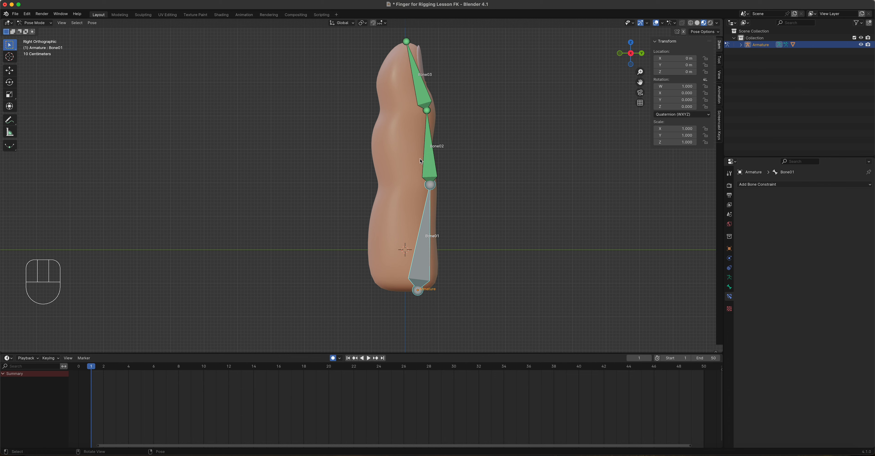
click(431, 148)
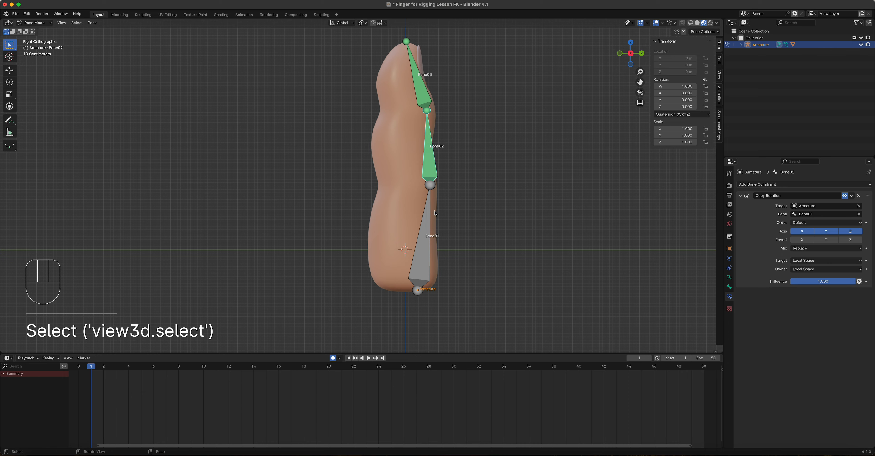
click(426, 222)
key(r)
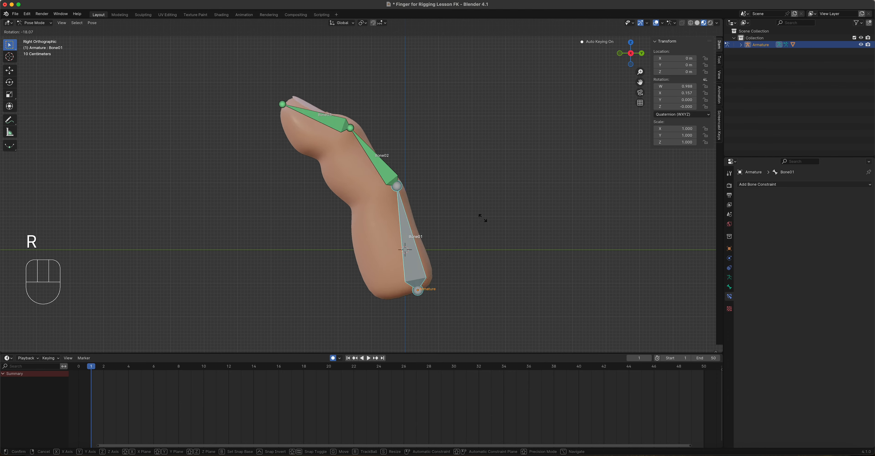
right_click(478, 210)
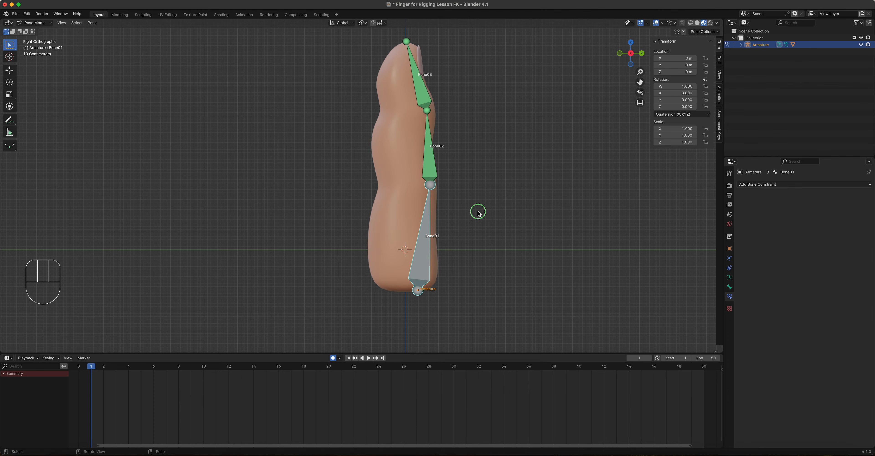
Rotate Bone01 about 70° forward so the constrained finger chain curls
click(429, 163)
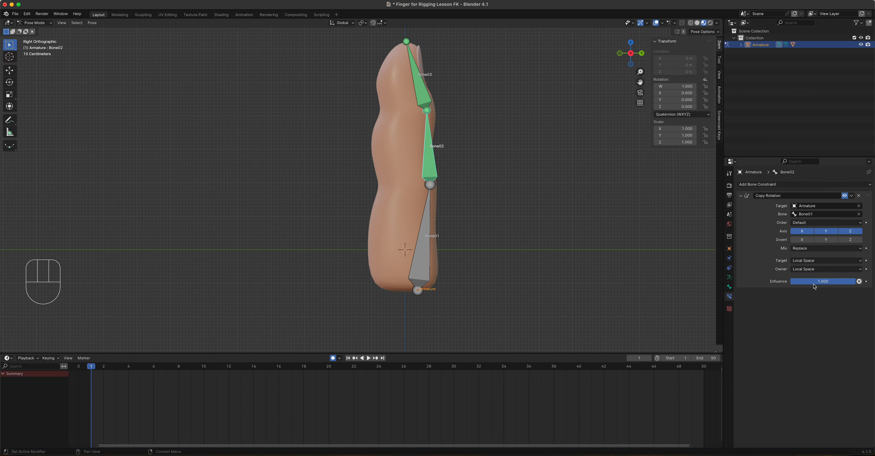
click(423, 269)
key(r)
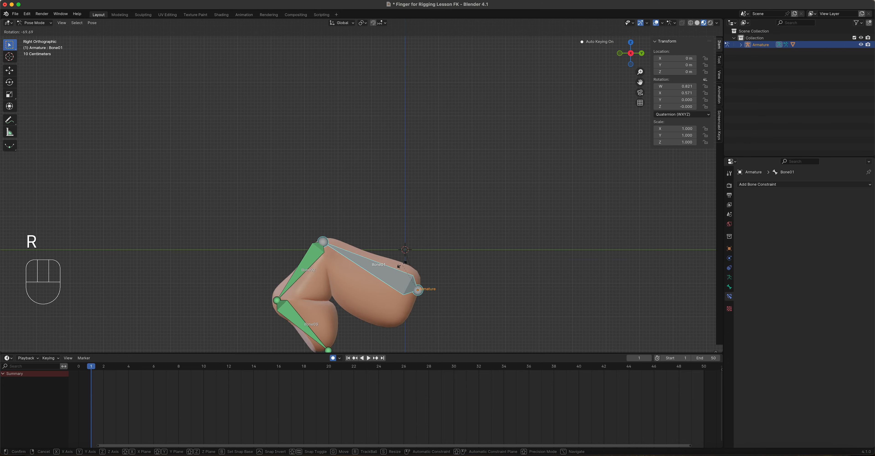
click(447, 248)
Lower the Copy Rotation influence of Bone02 to about 0.77 and that of Bone03 to about 0.54
click(316, 263)
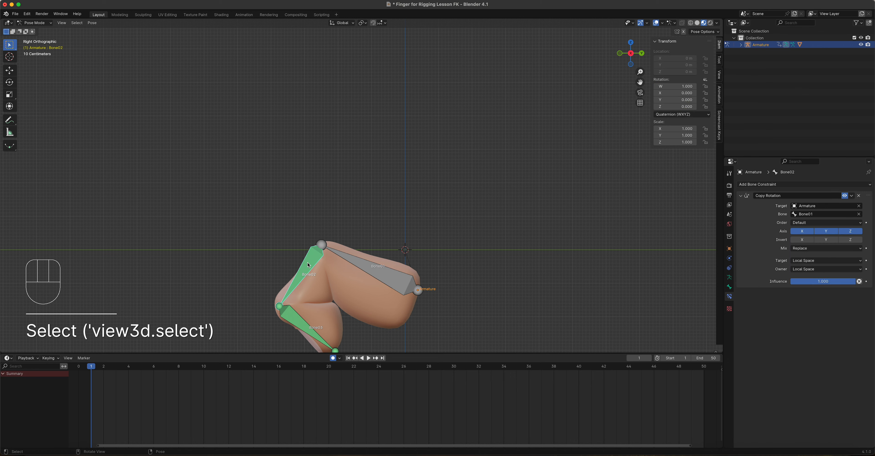
drag(851, 282, 836, 282)
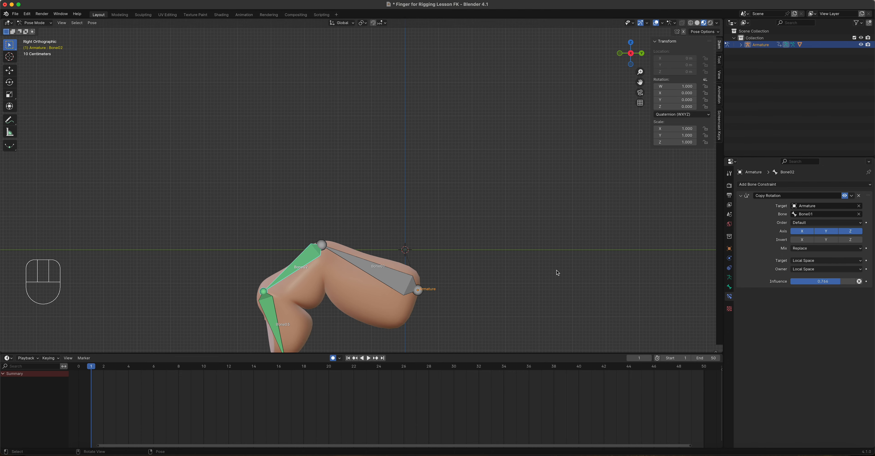
shift+middle_drag(437, 271, 480, 199)
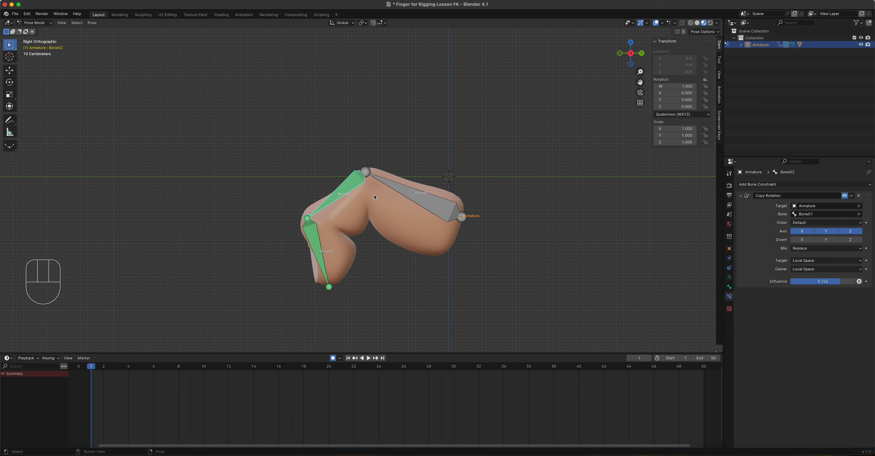
click(314, 247)
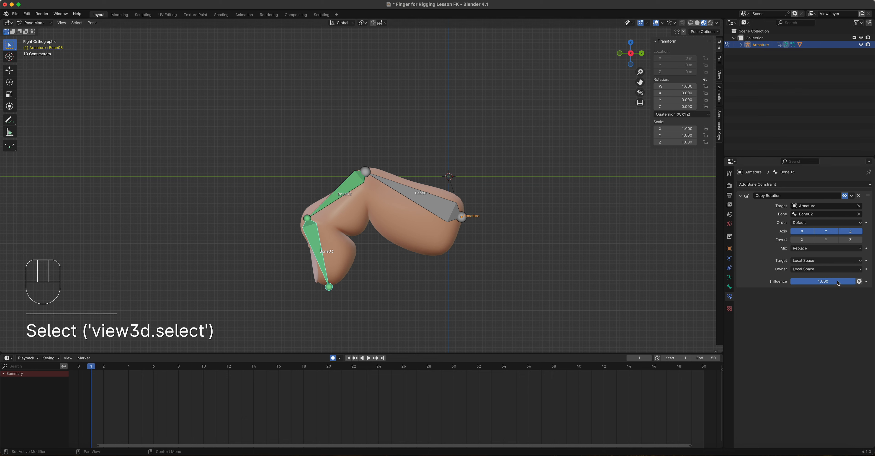
drag(829, 281, 798, 282)
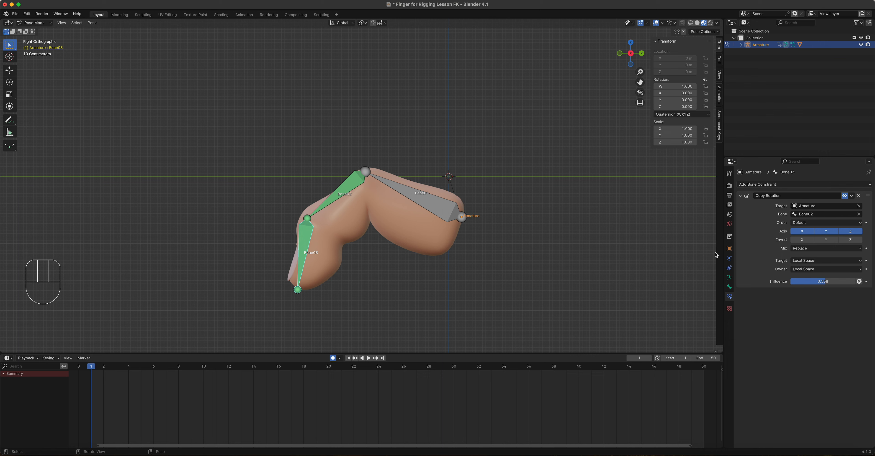
Rotate Bone01 back in two stages until the whole finger stands nearly upright at frame 1
click(426, 200)
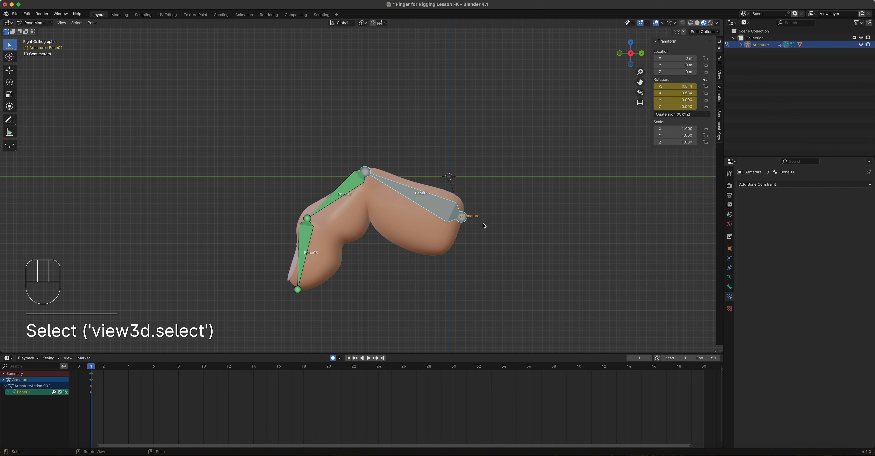
key(r)
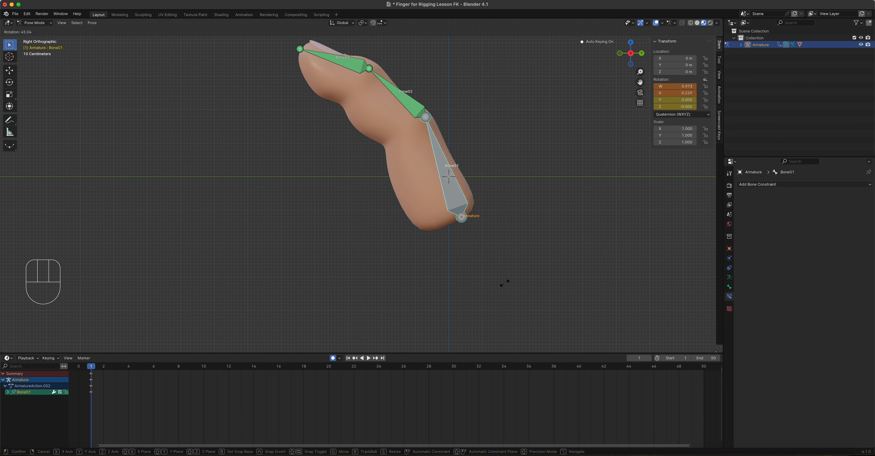
click(491, 269)
shift+middle_drag(499, 226, 523, 272)
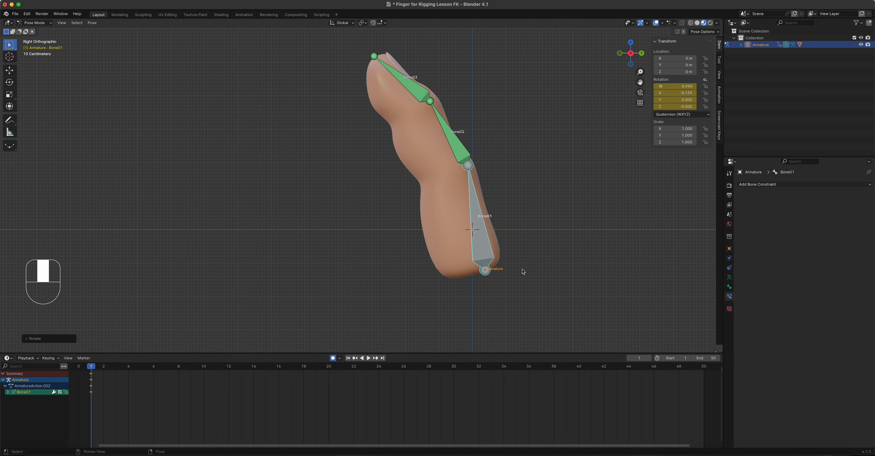
click(477, 218)
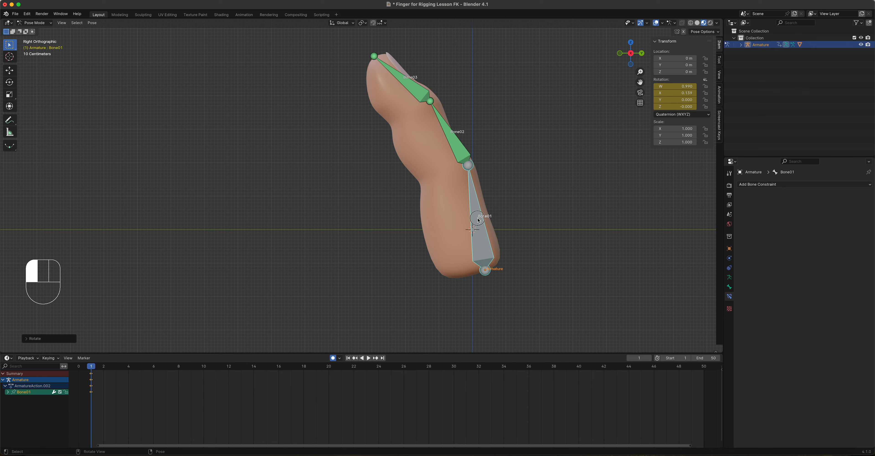
key(r)
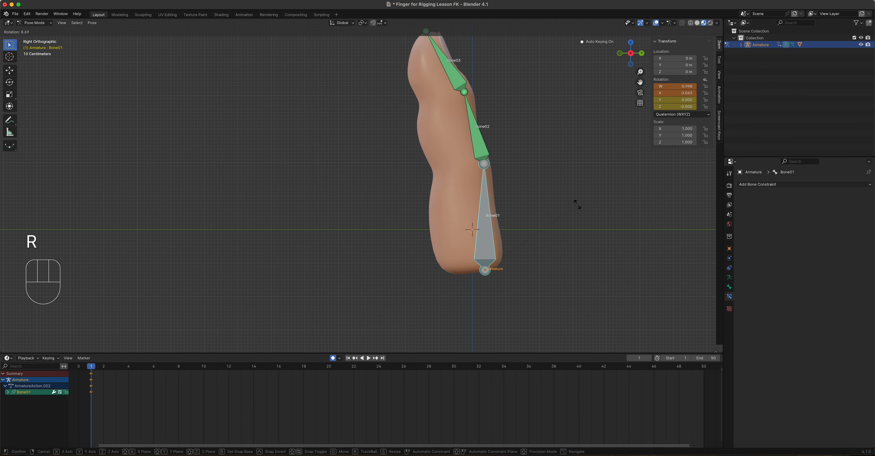
click(609, 211)
click(517, 163)
click(504, 166)
click(515, 208)
click(501, 214)
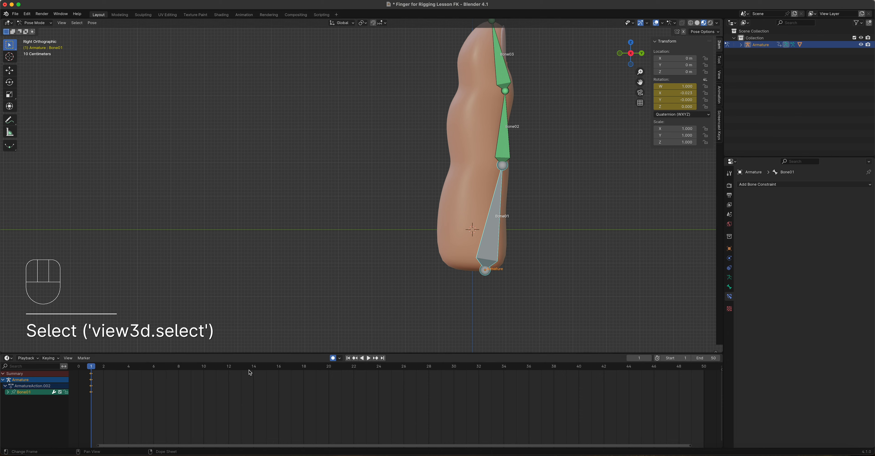
At frame 24, rotate Bone01 about 60° forward to auto-key the curled finger, and expand Bone01's rotation channels in the timeline
click(378, 367)
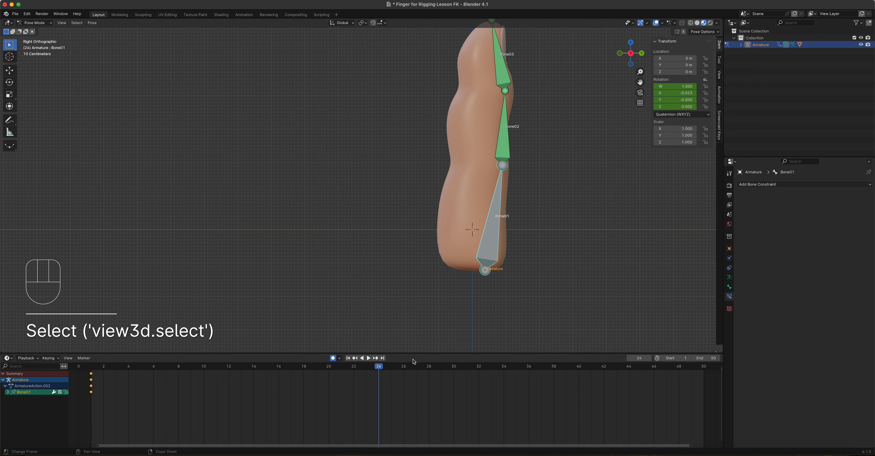
key(r)
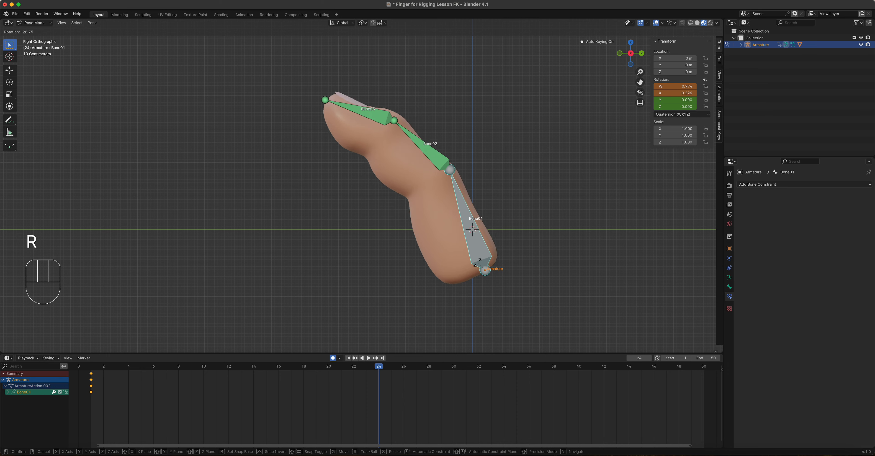
click(457, 236)
key(r)
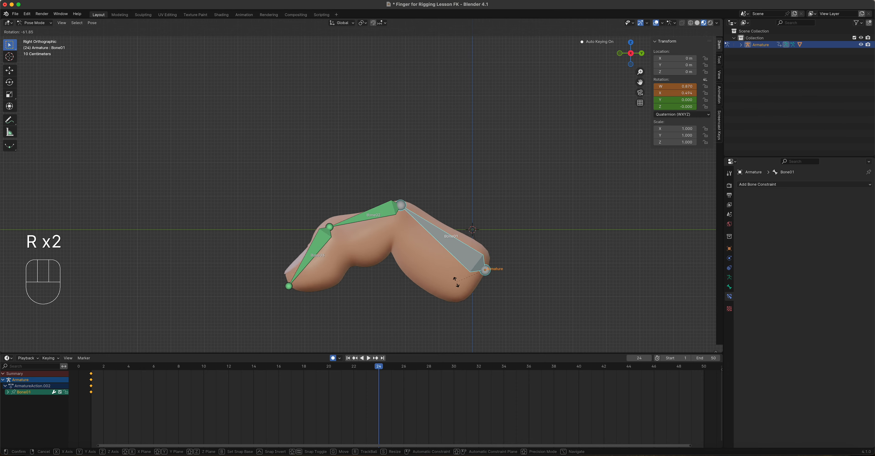
click(458, 285)
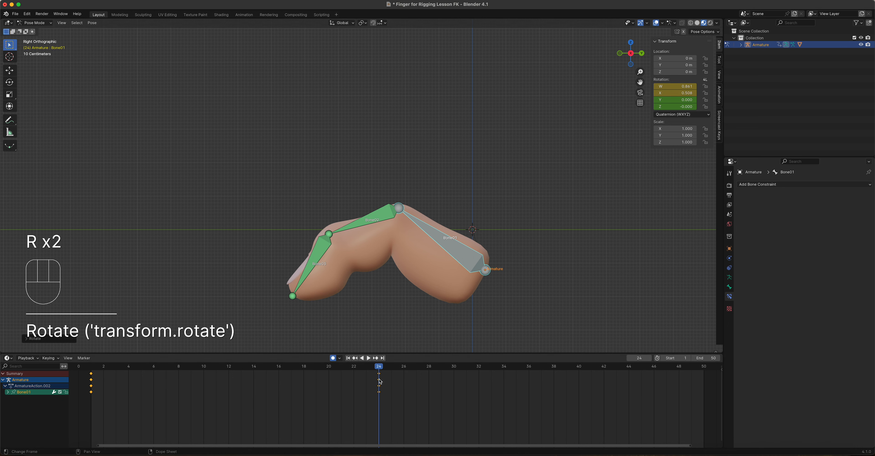
click(8, 392)
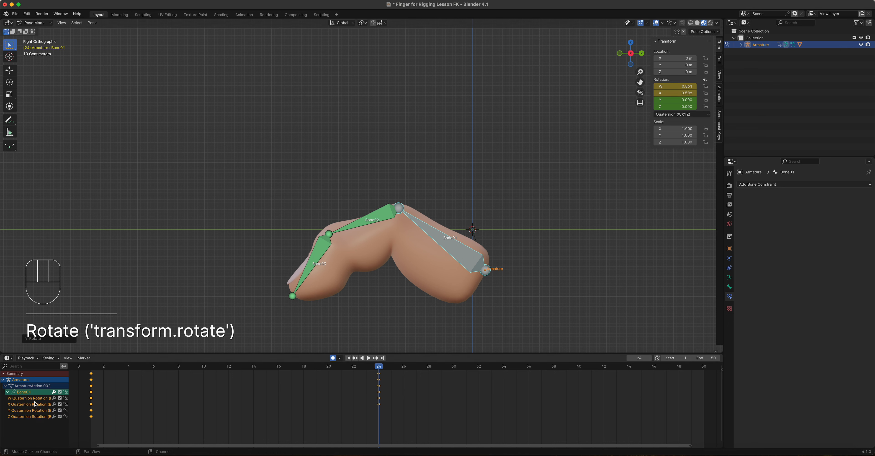
mouse_move(379, 366)
mouse_down()
mouse_move(201, 362)
mouse_move(340, 355)
mouse_move(153, 362)
mouse_move(380, 360)
mouse_up()
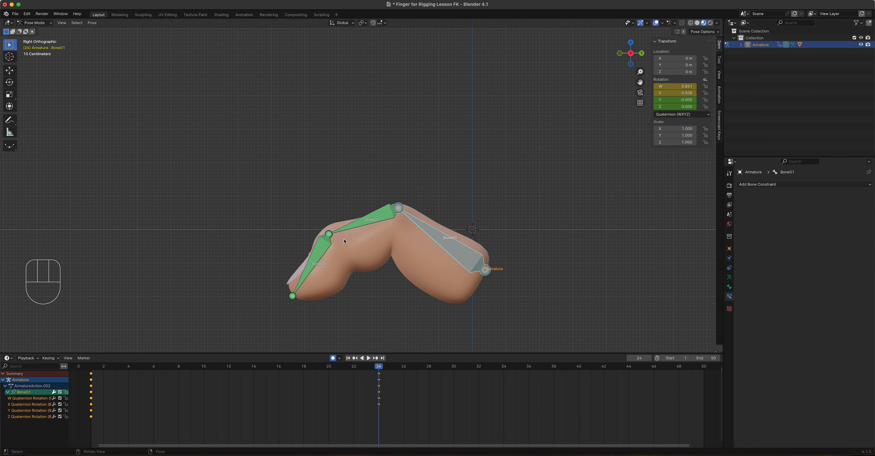
Reopen the Finger for Rigging Lesson FK file without saving the changes to the current scene
drag(15, 14, 115, 35)
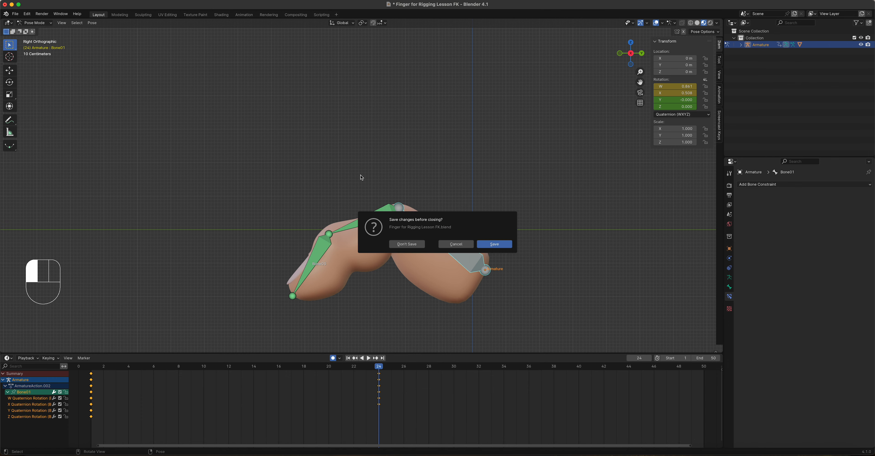
click(406, 244)
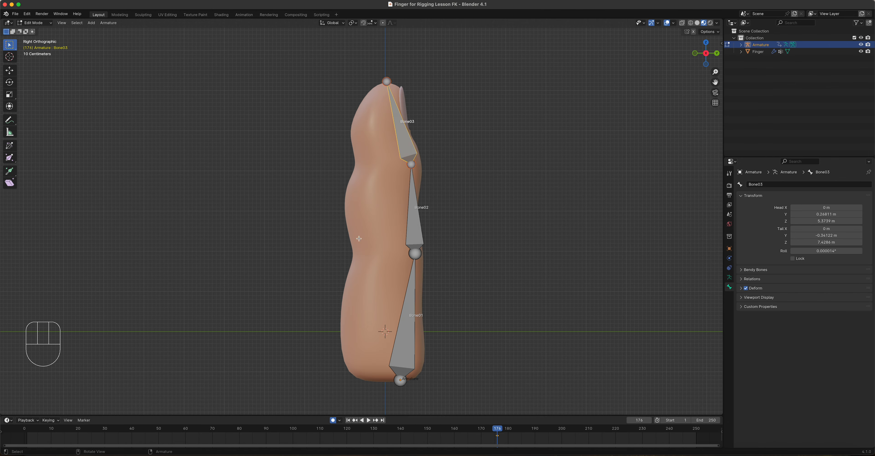